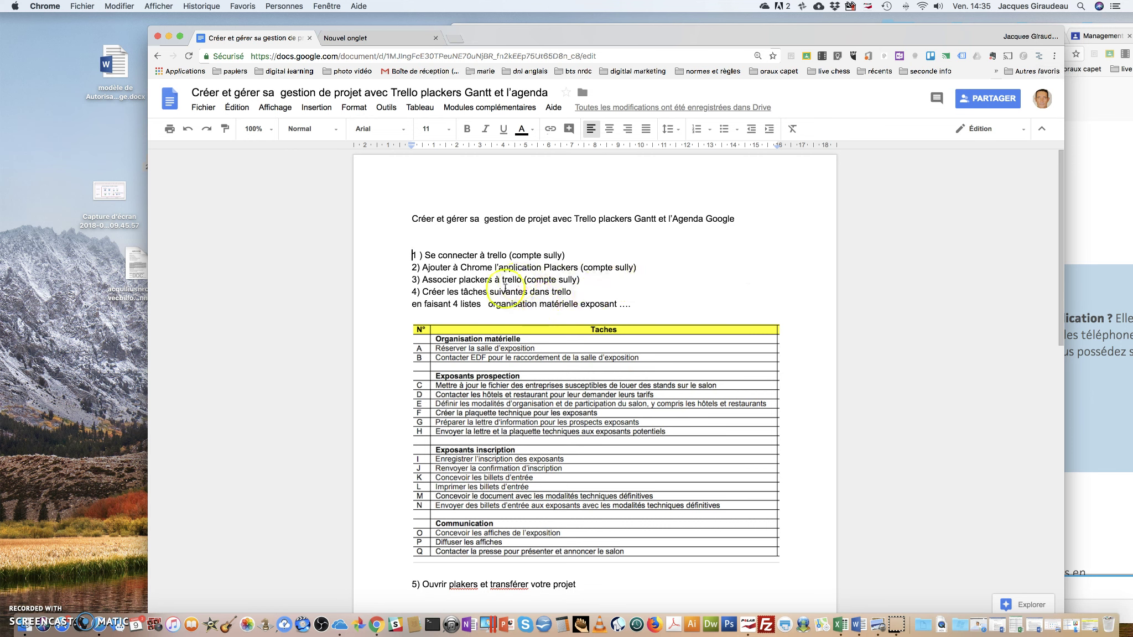
Go to trello.com in the new tab and sign in through Google with the chosen account
scroll(503, 313, down, 2)
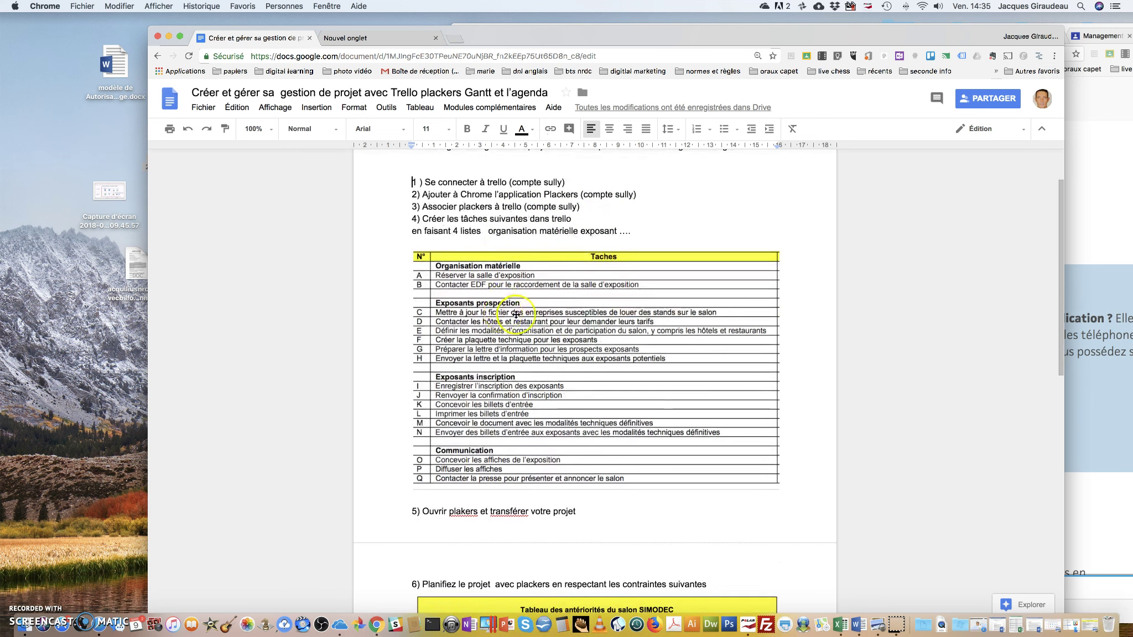
scroll(511, 327, up, 1)
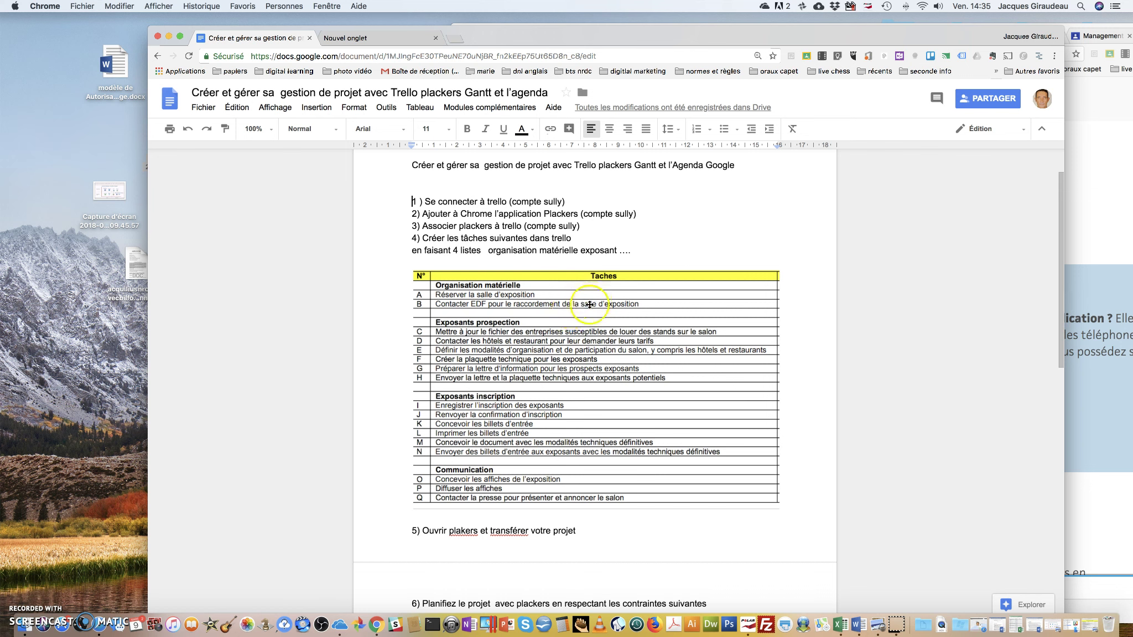
scroll(587, 304, down, 3)
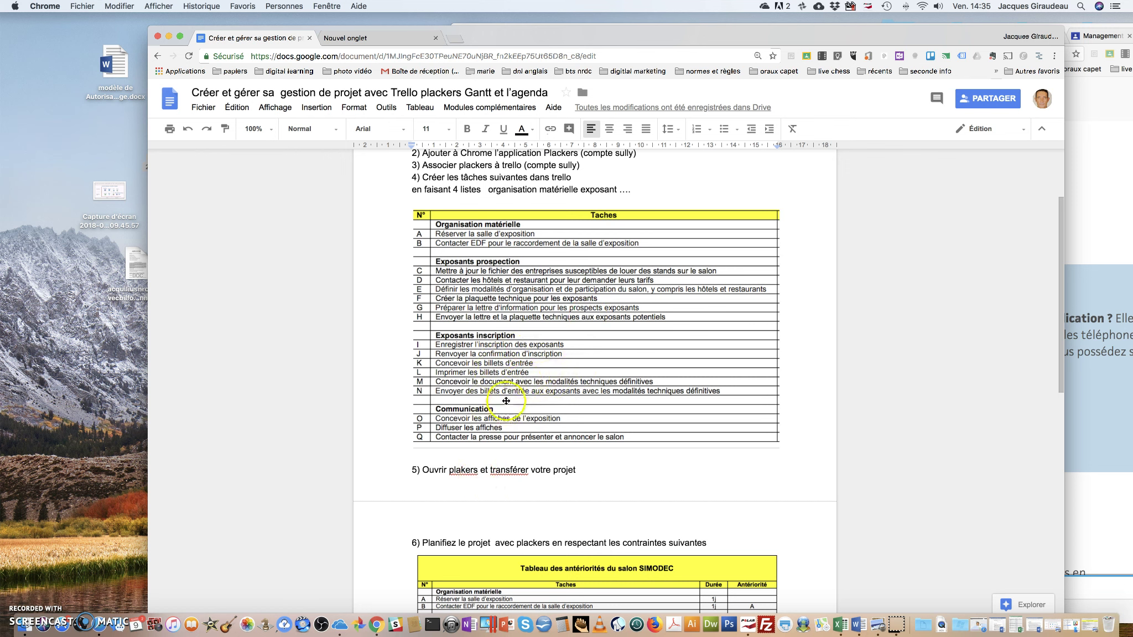
scroll(520, 401, down, 1)
scroll(520, 401, down, 1)
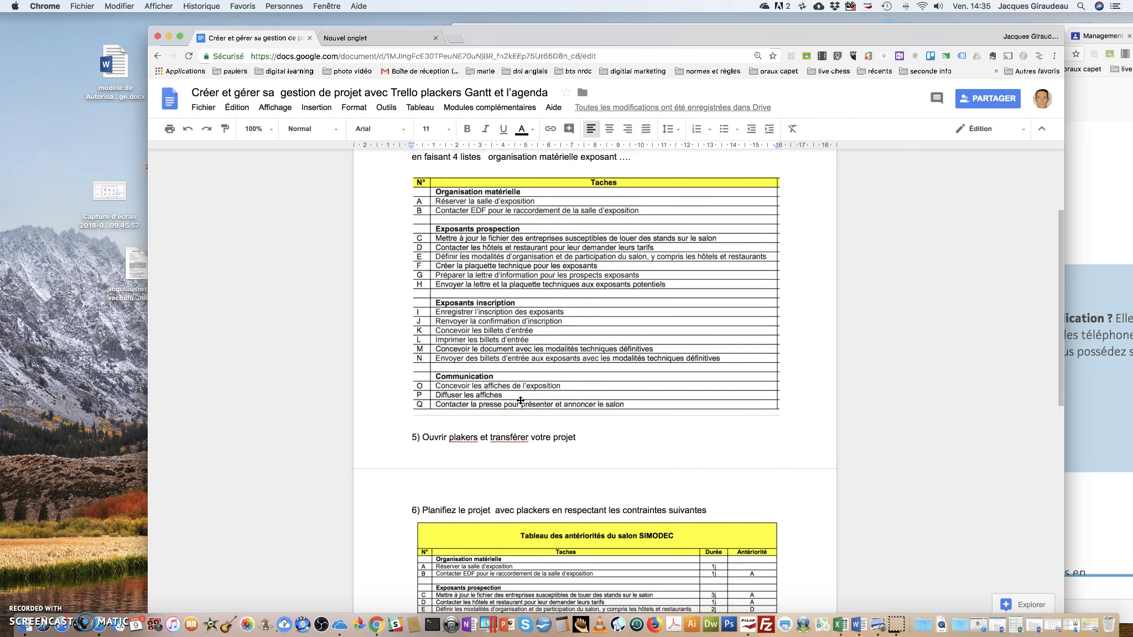
scroll(520, 400, down, 8)
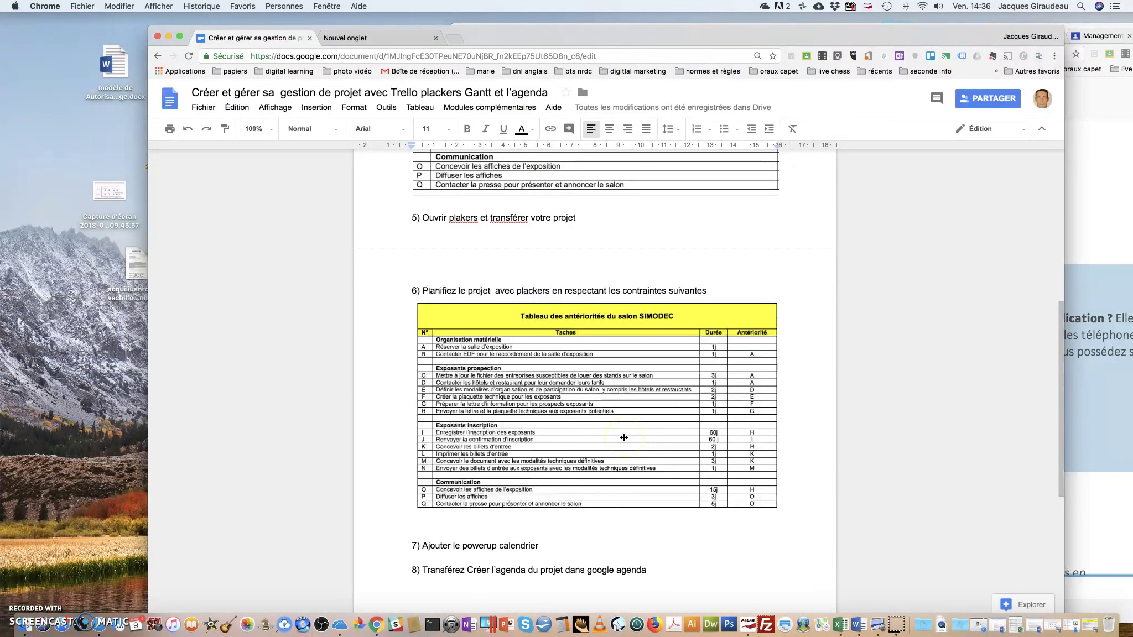
scroll(614, 436, up, 7)
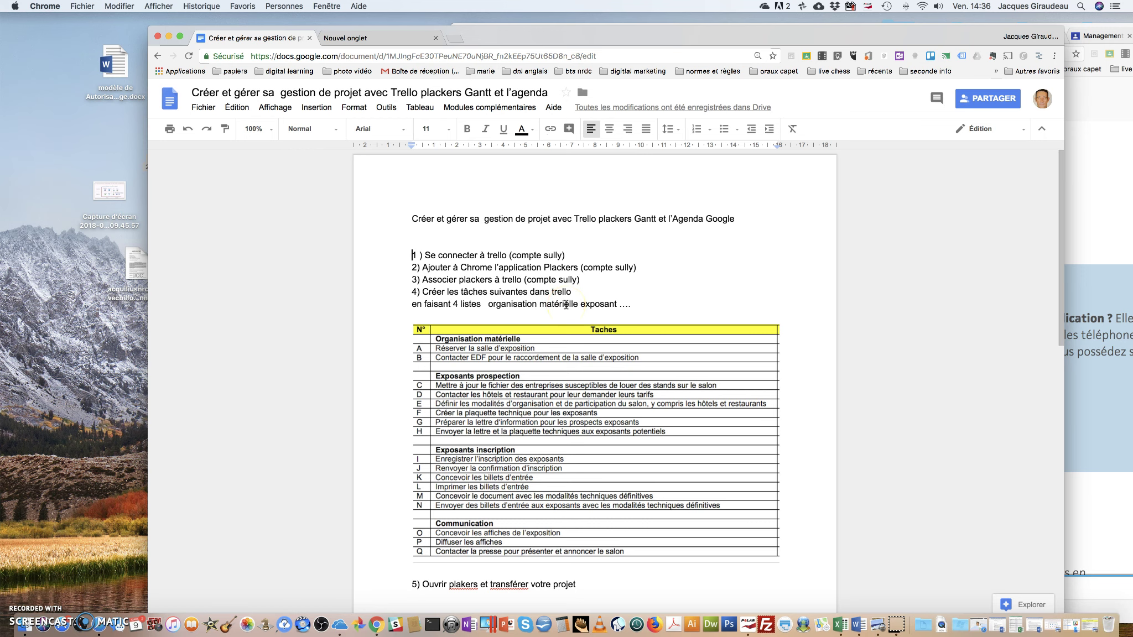
scroll(567, 342, down, 8)
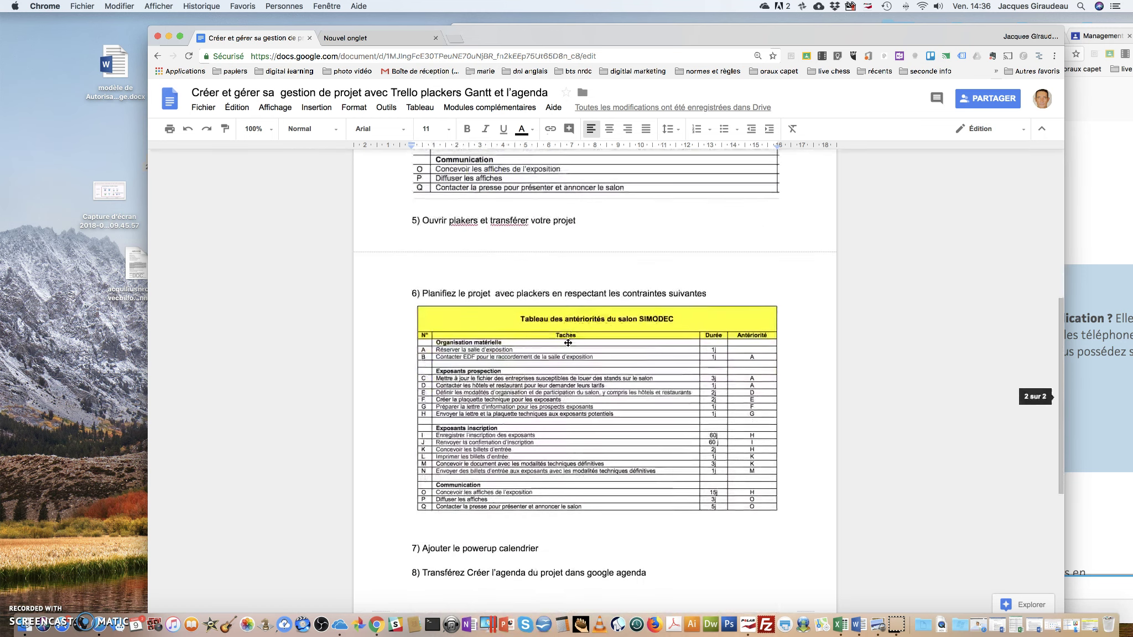
scroll(567, 343, up, 8)
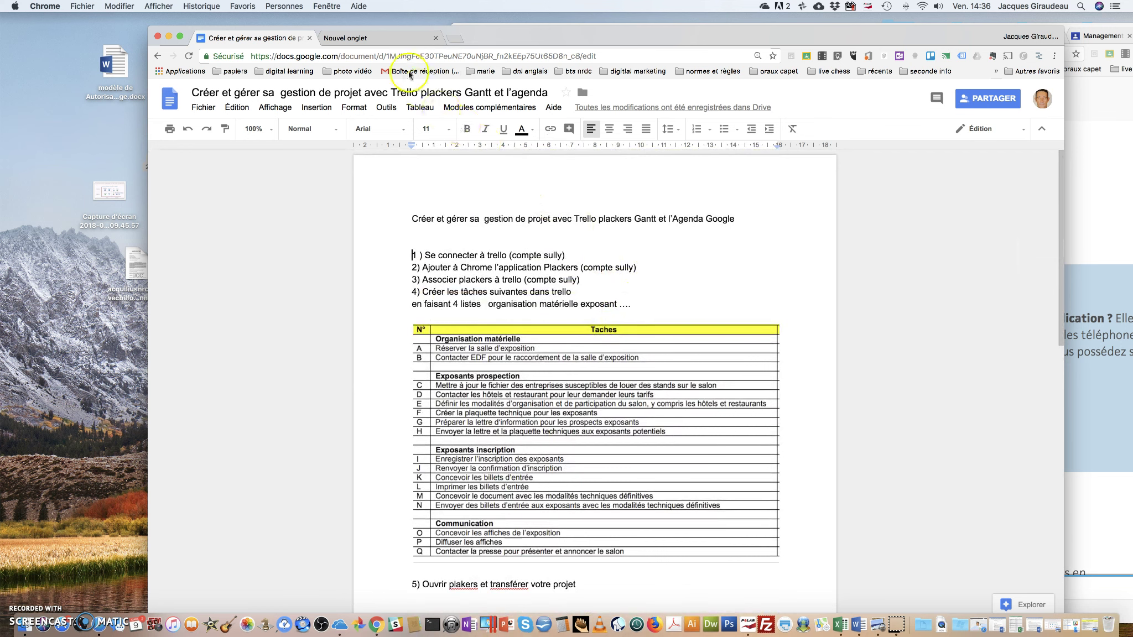
click(368, 39)
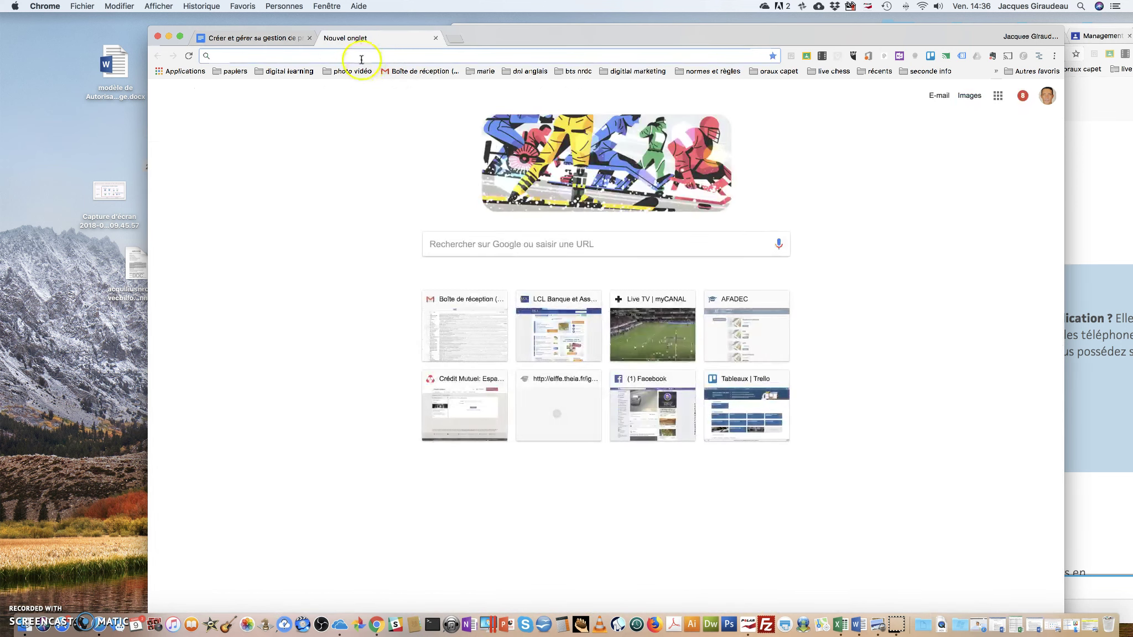
text(tre)
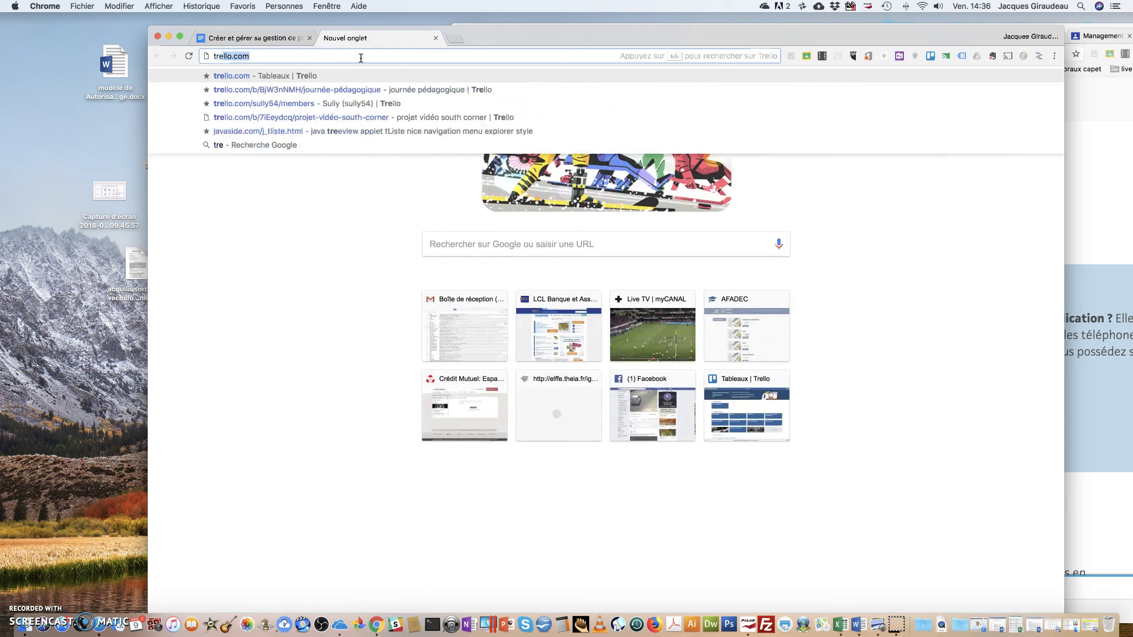
text(llo)
key(Return)
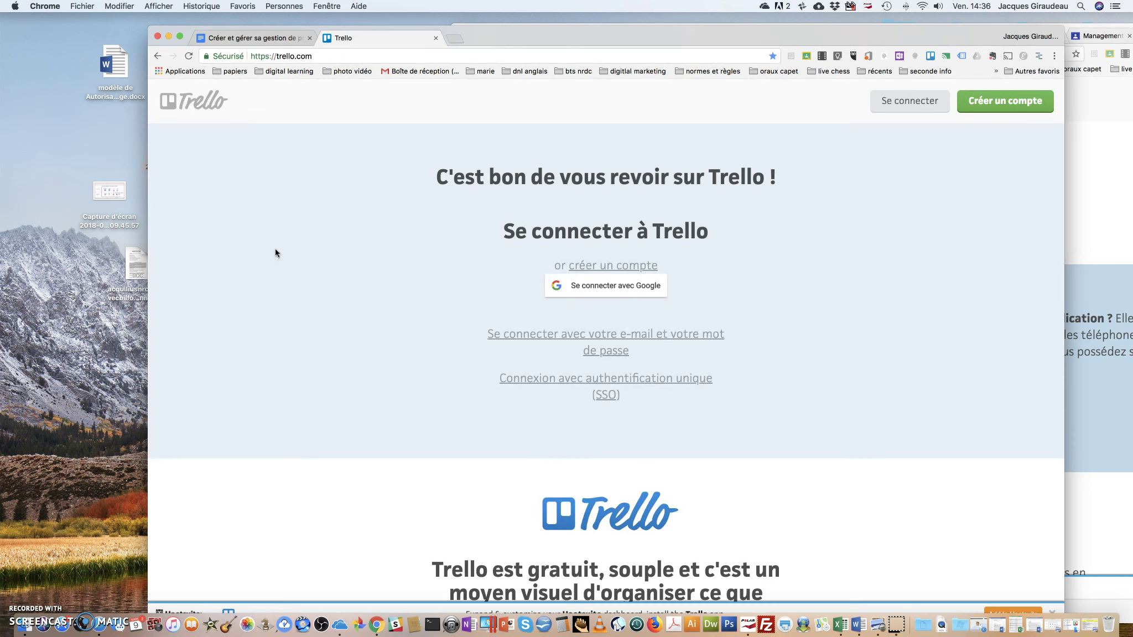
click(600, 291)
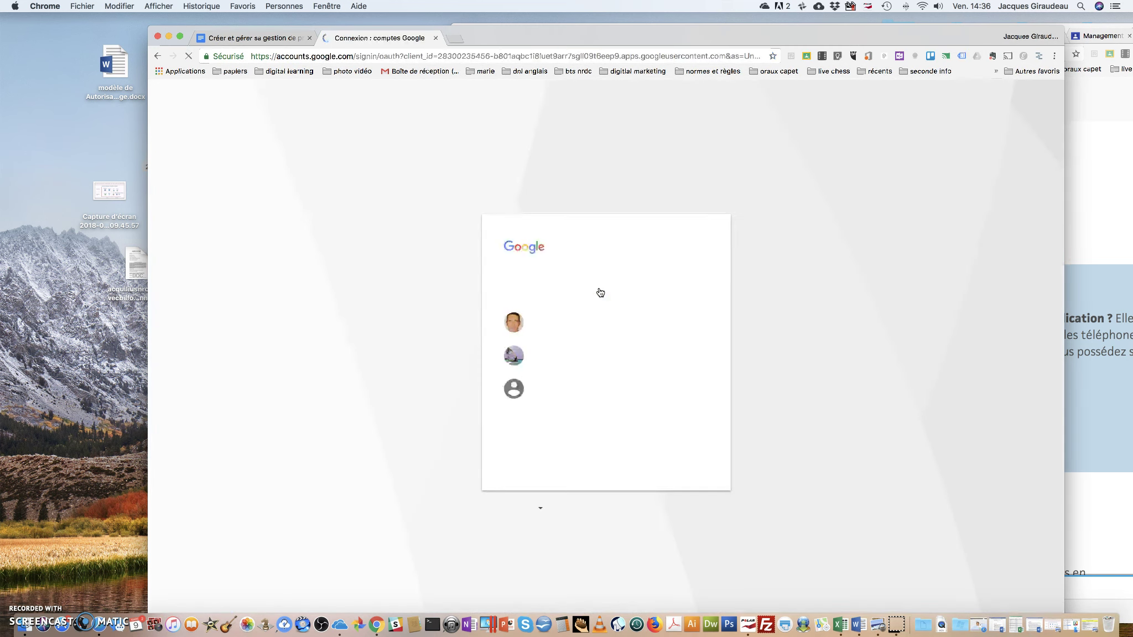
click(569, 331)
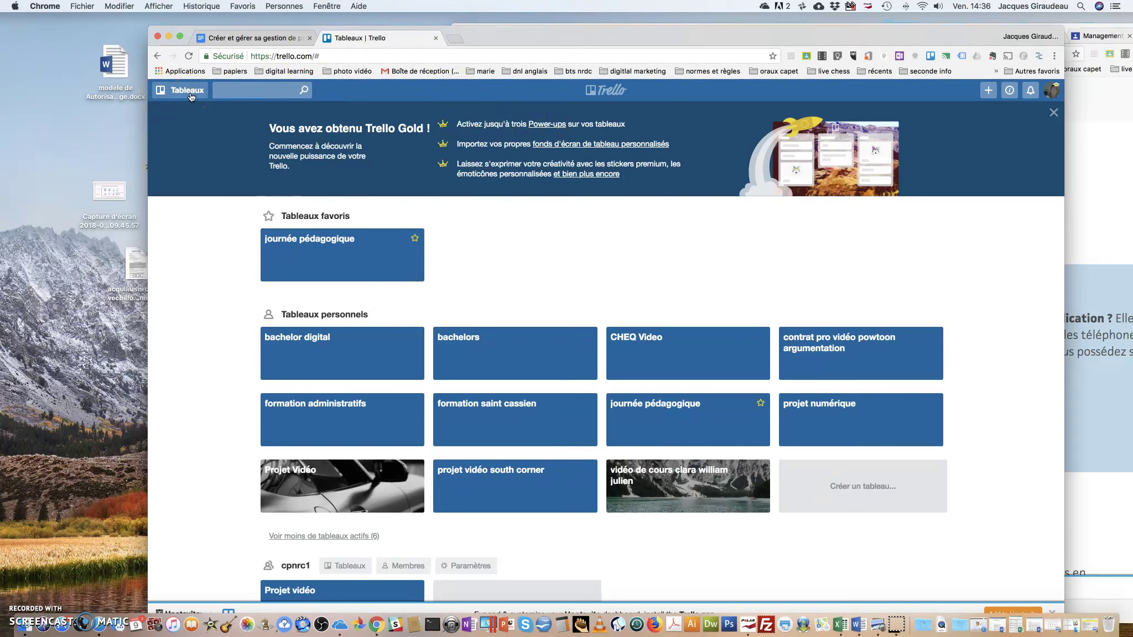
Scroll down to the Sully team boards and open 'Projet commercial NRC'
click(184, 96)
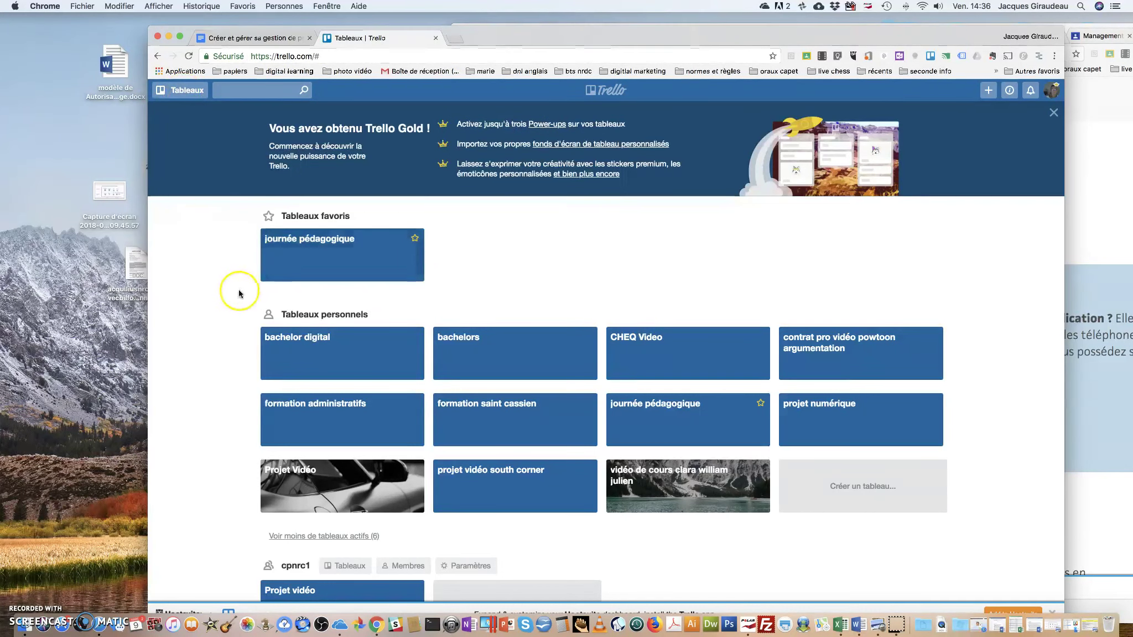
scroll(195, 306, down, 5)
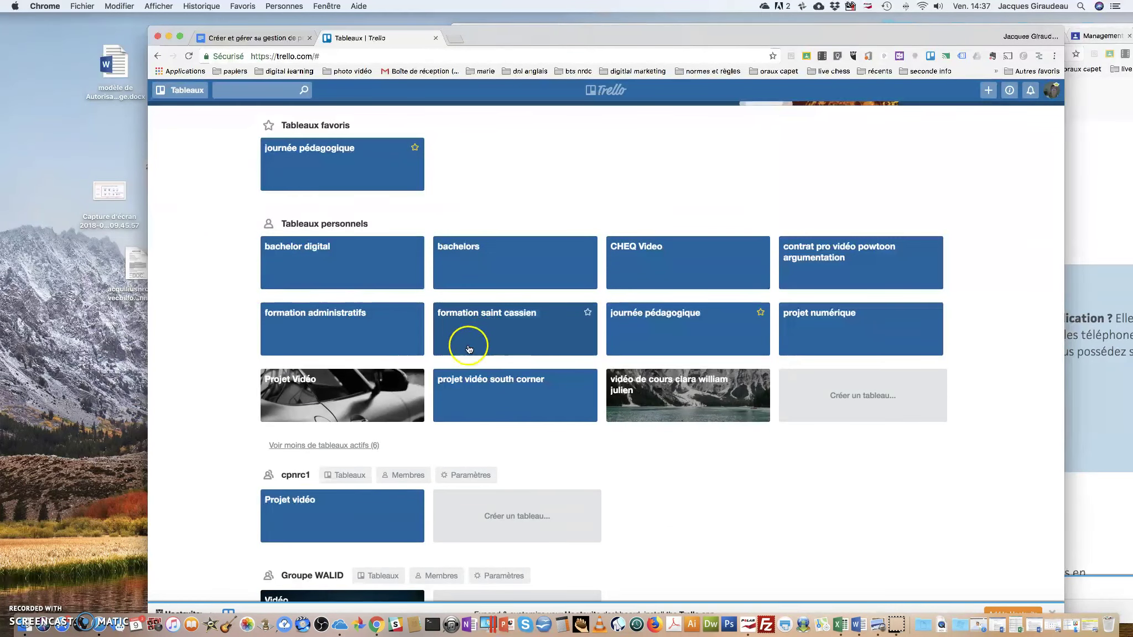
scroll(462, 349, down, 10)
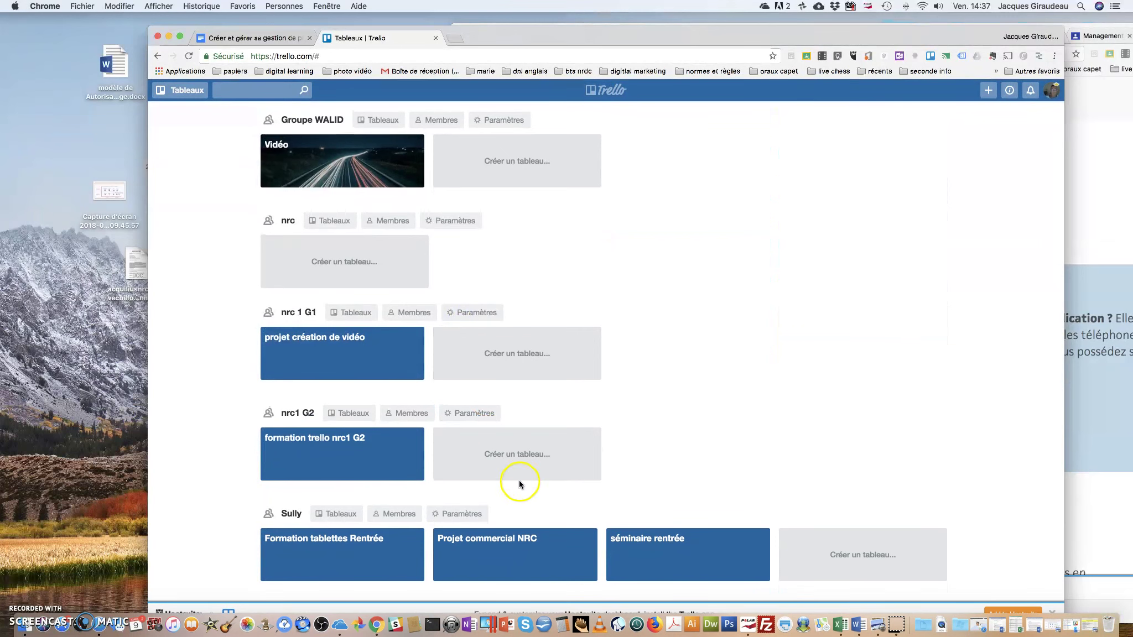
click(503, 539)
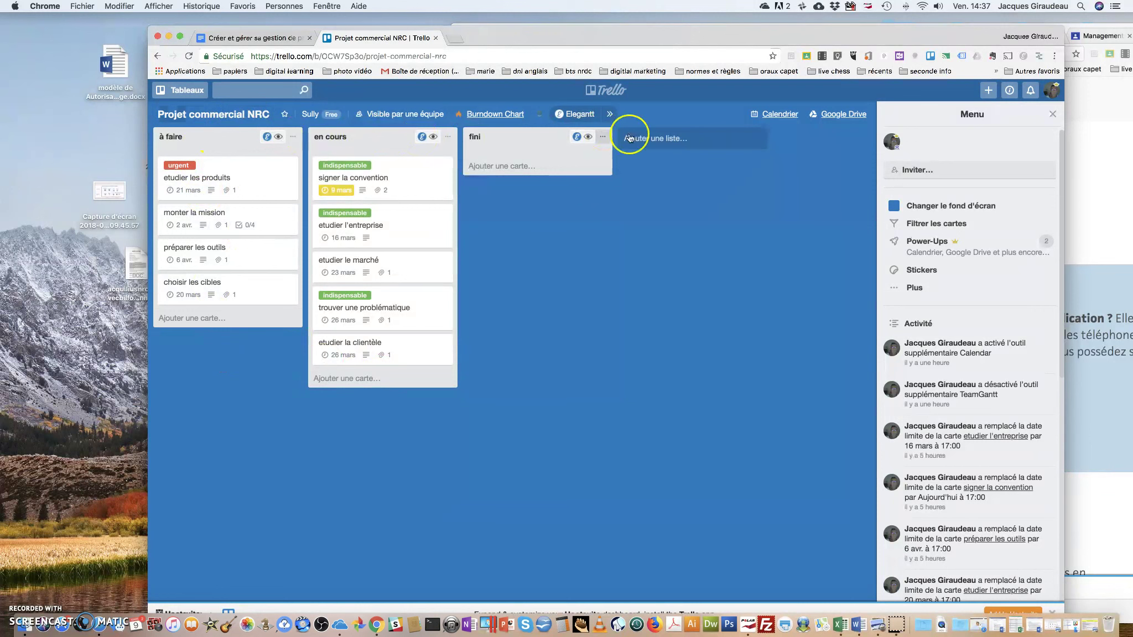
Create the list 'à voir' with a card named 'test', then view and close the card
click(662, 138)
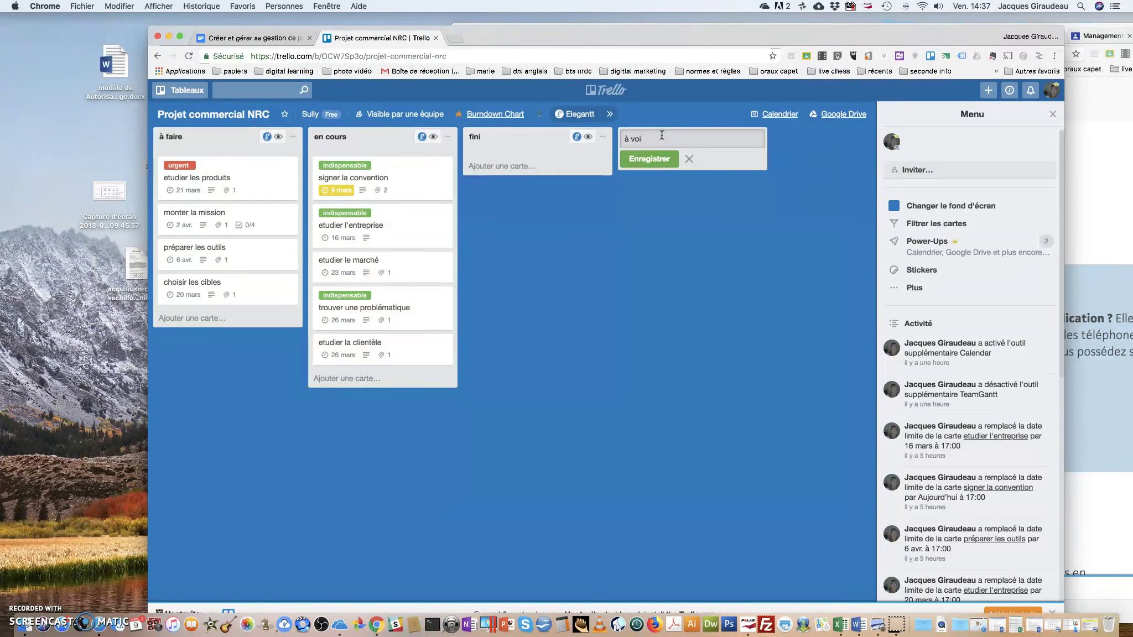
click(650, 159)
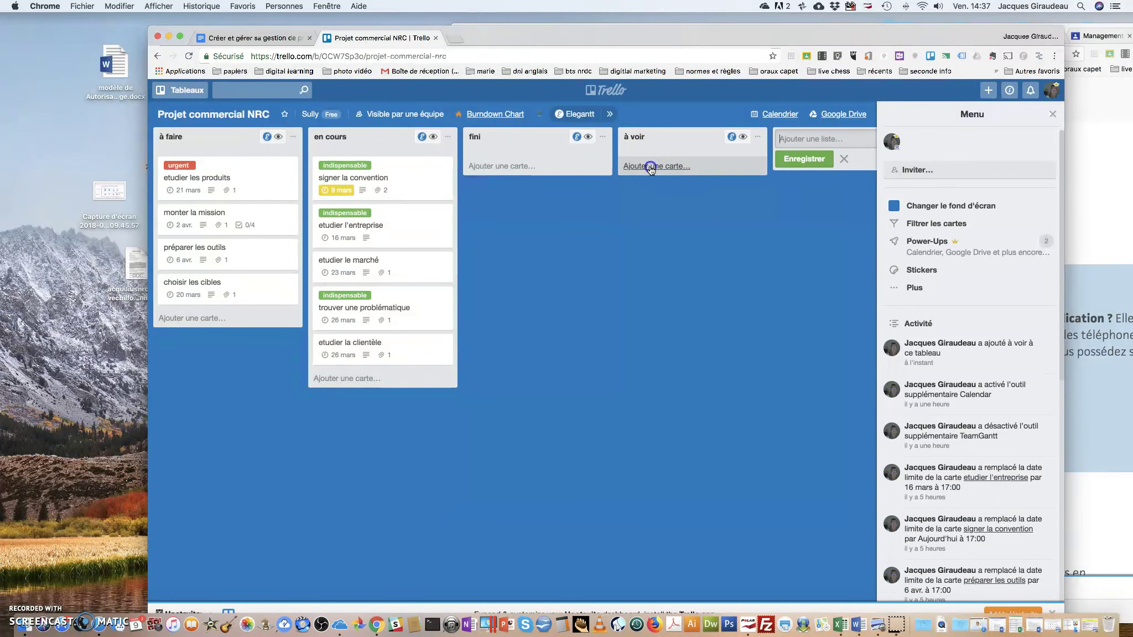
click(651, 169)
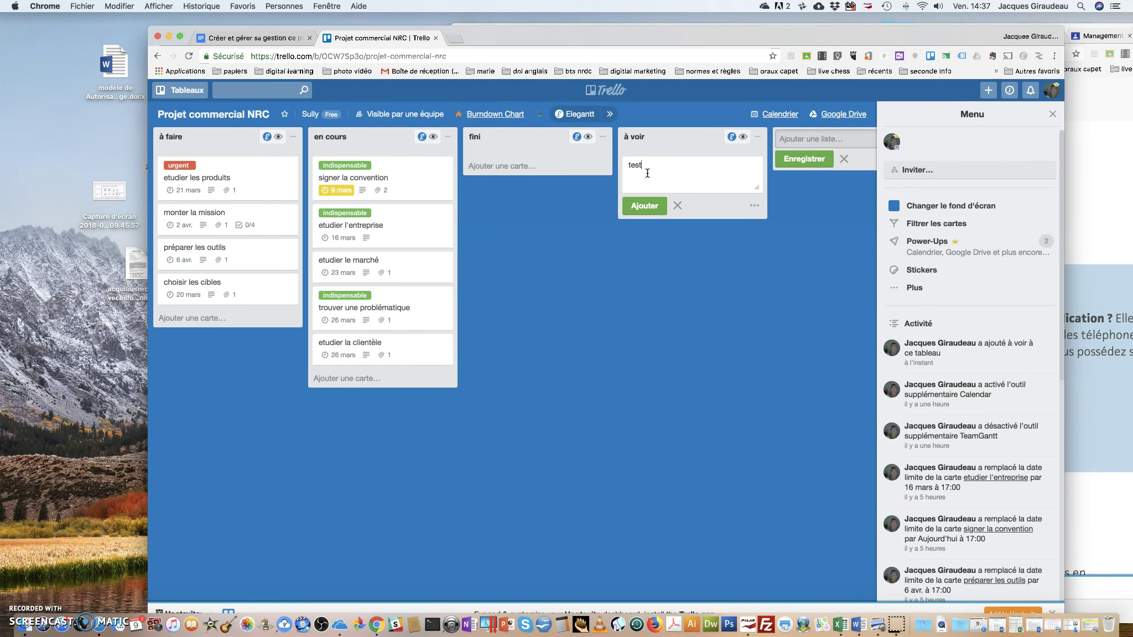
text(test)
key(Return)
click(667, 167)
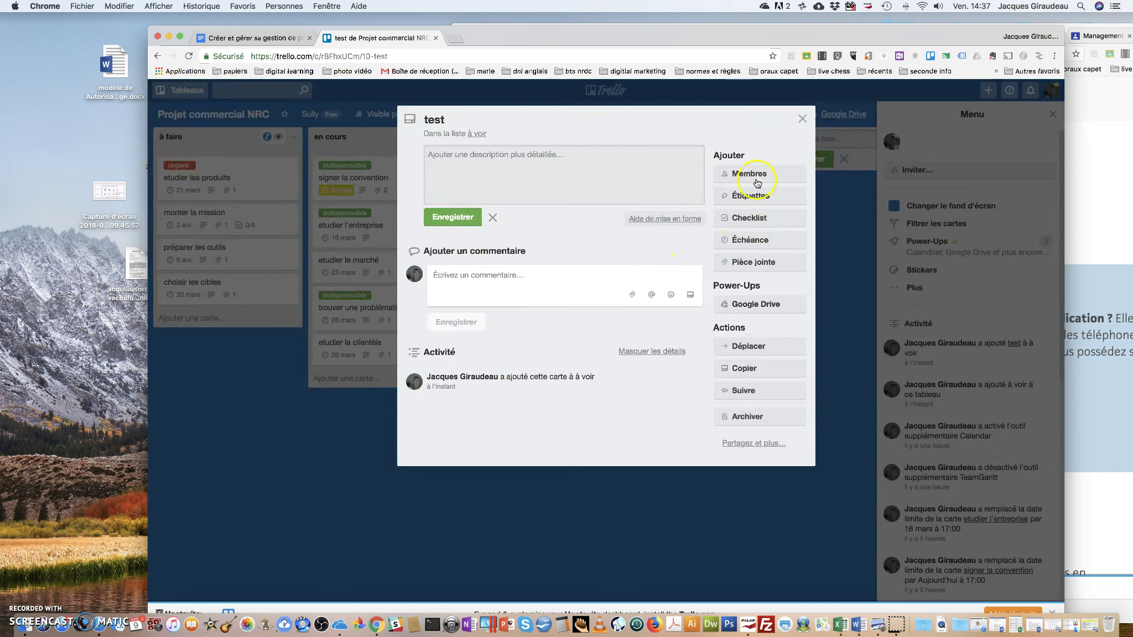
click(803, 119)
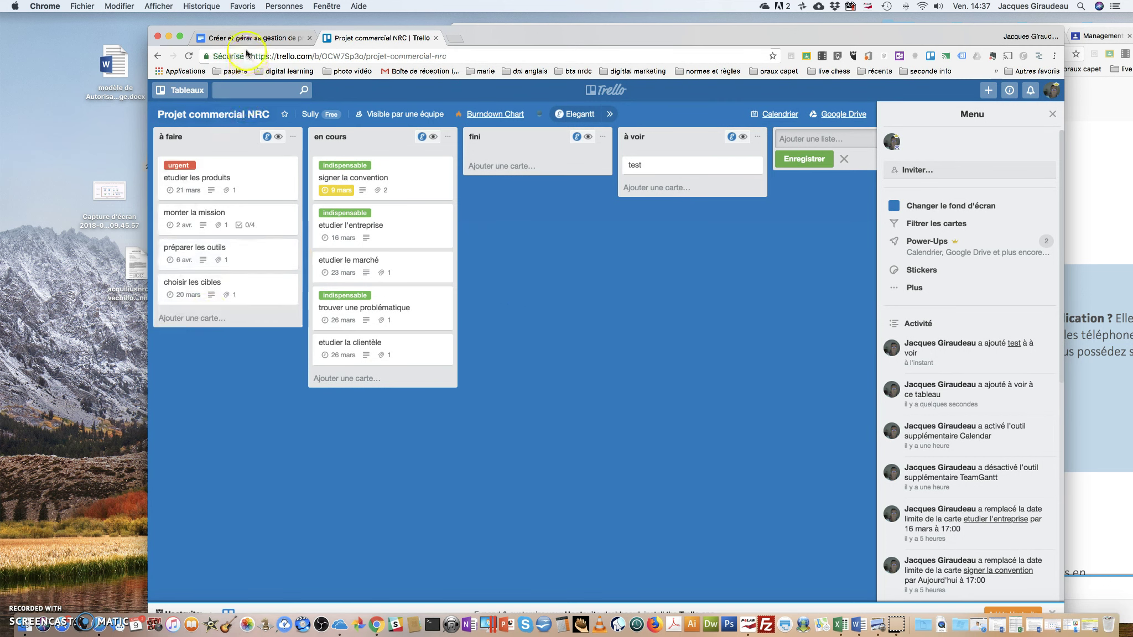
Return to the Trello boards overview and show the full boards list in the side panel
click(183, 90)
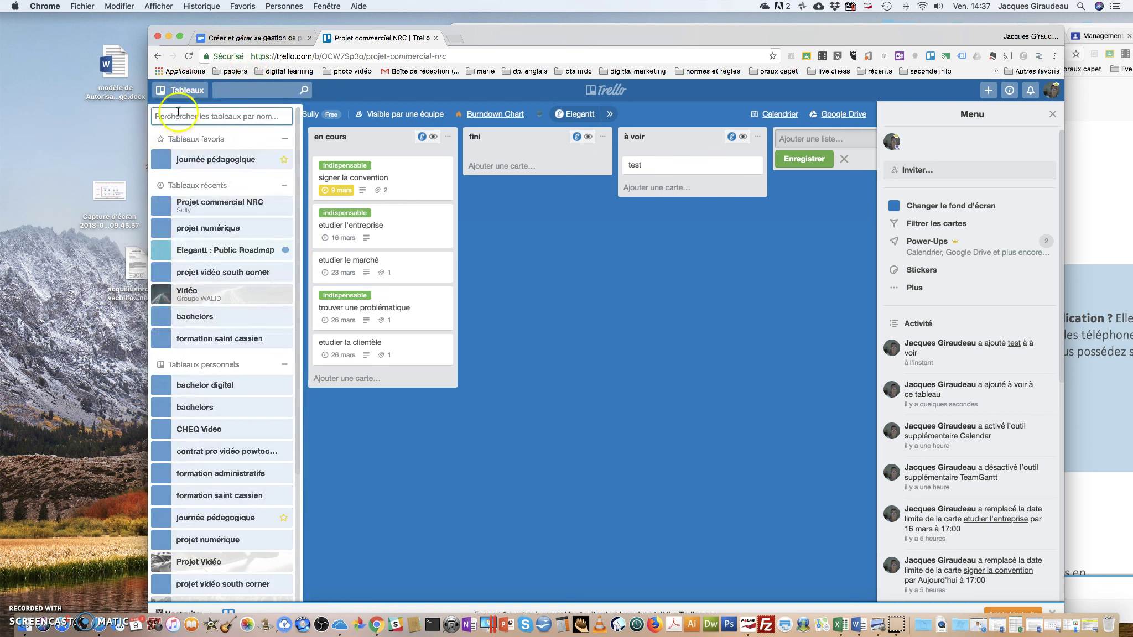
click(178, 98)
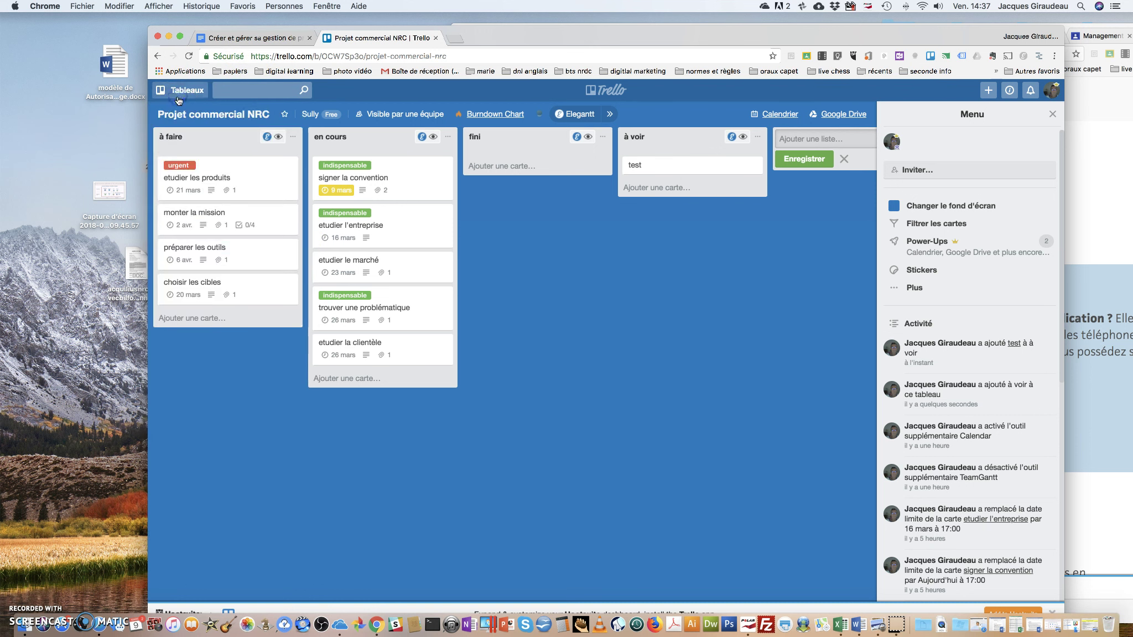
click(178, 99)
click(611, 91)
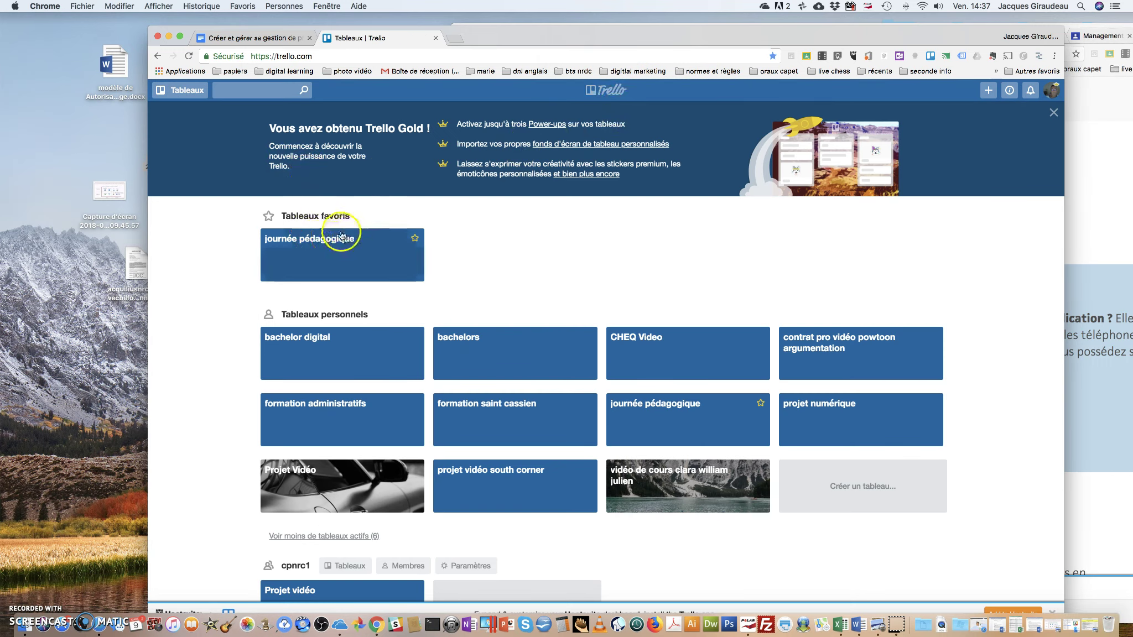
scroll(343, 235, down, 15)
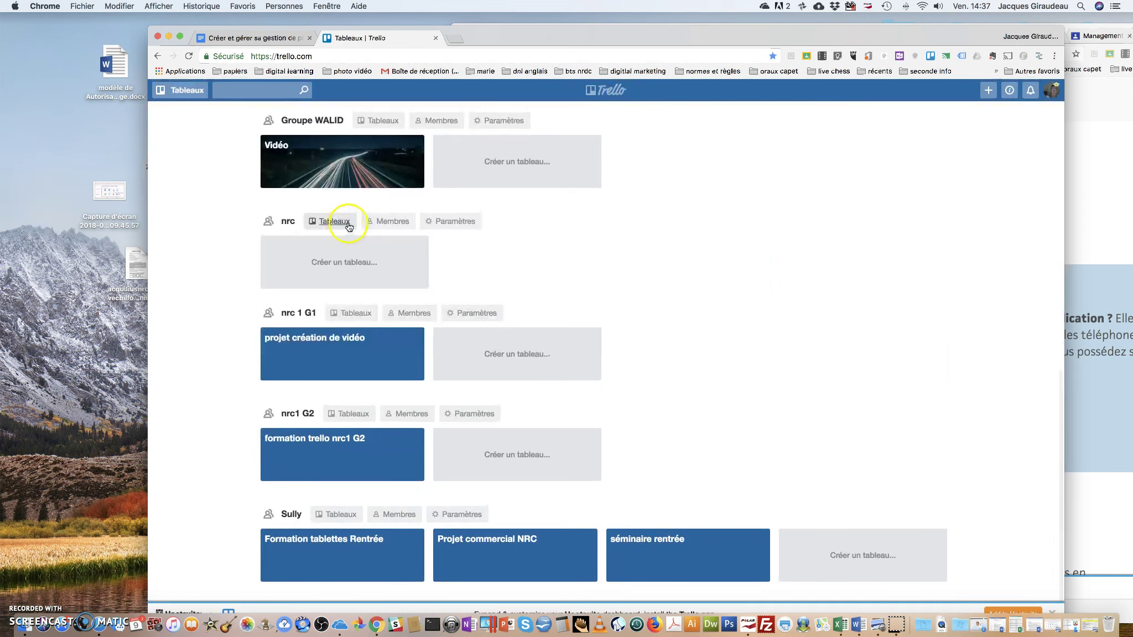
scroll(346, 227, up, 15)
click(197, 92)
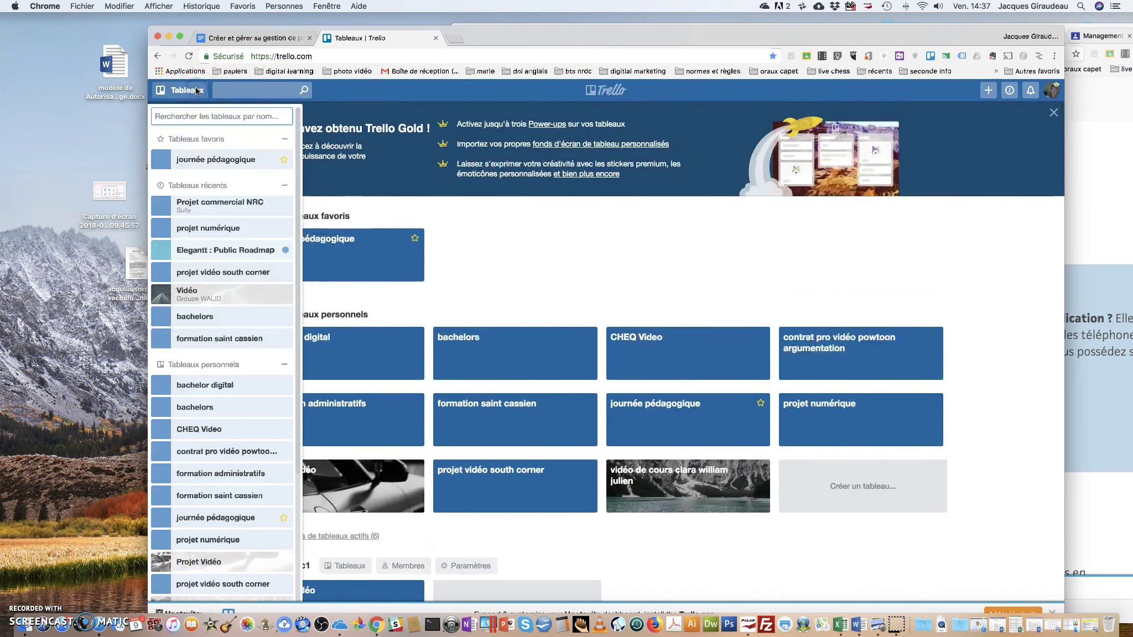
scroll(249, 204, down, 4)
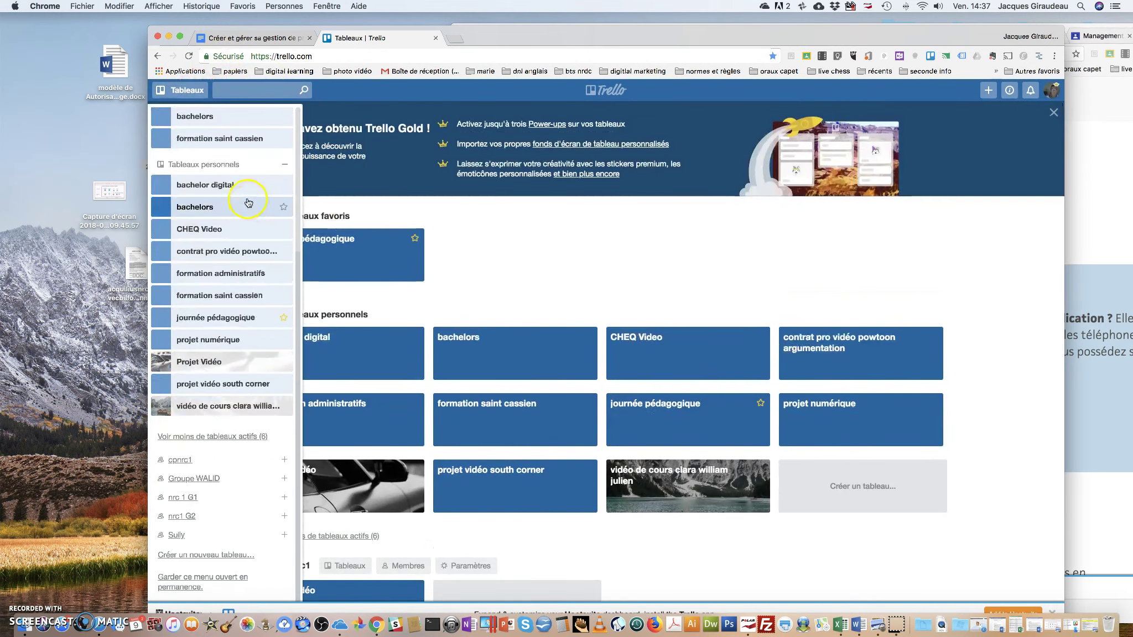
Start a new board, reposition the browser window and close the Hootsuite promotion bar
click(205, 555)
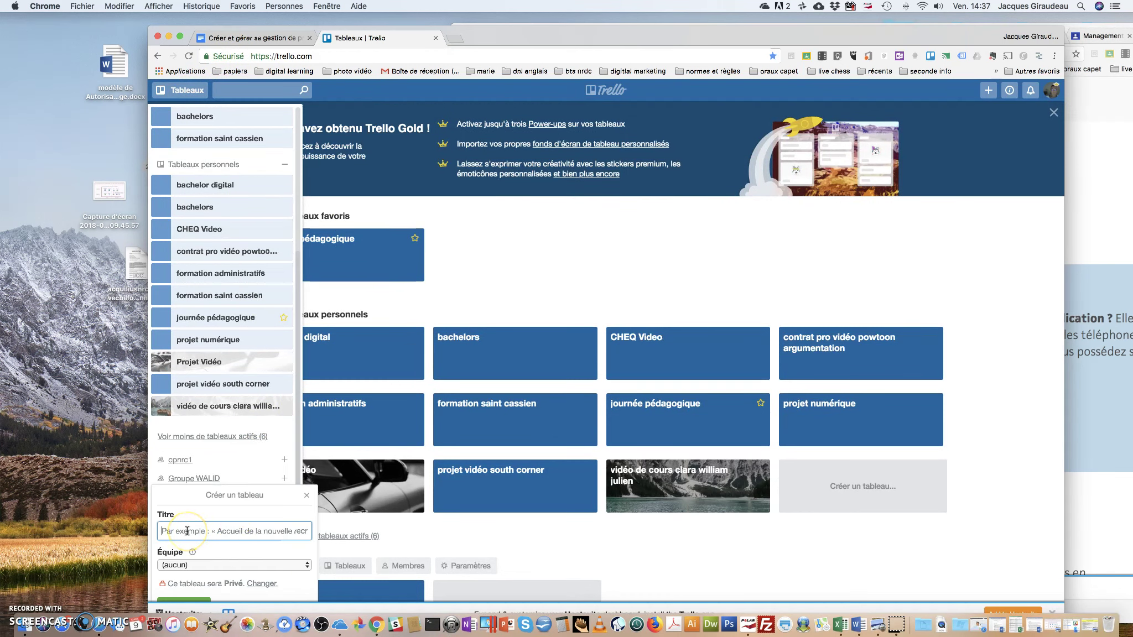
text(exercice créer e)
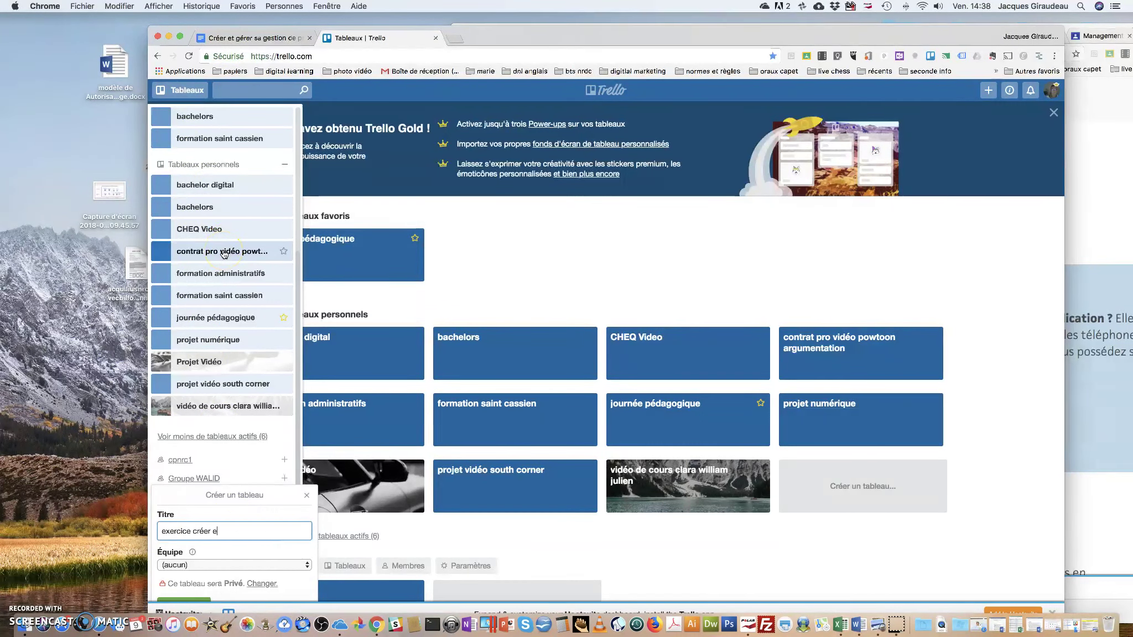
text(sa gestion de projet)
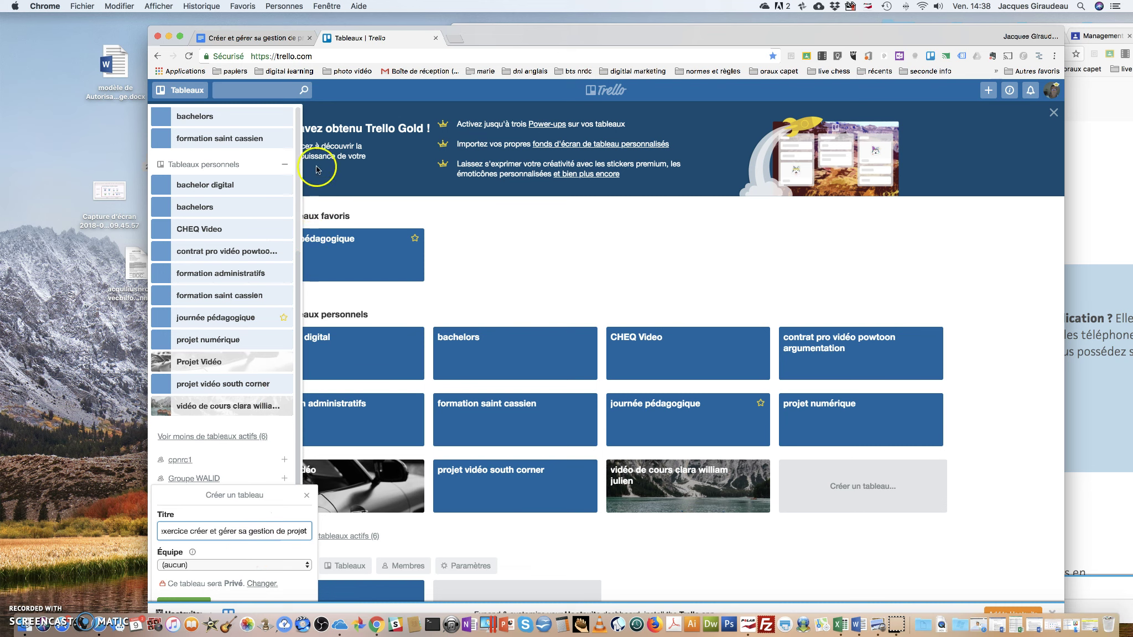
drag(492, 29, 455, 17)
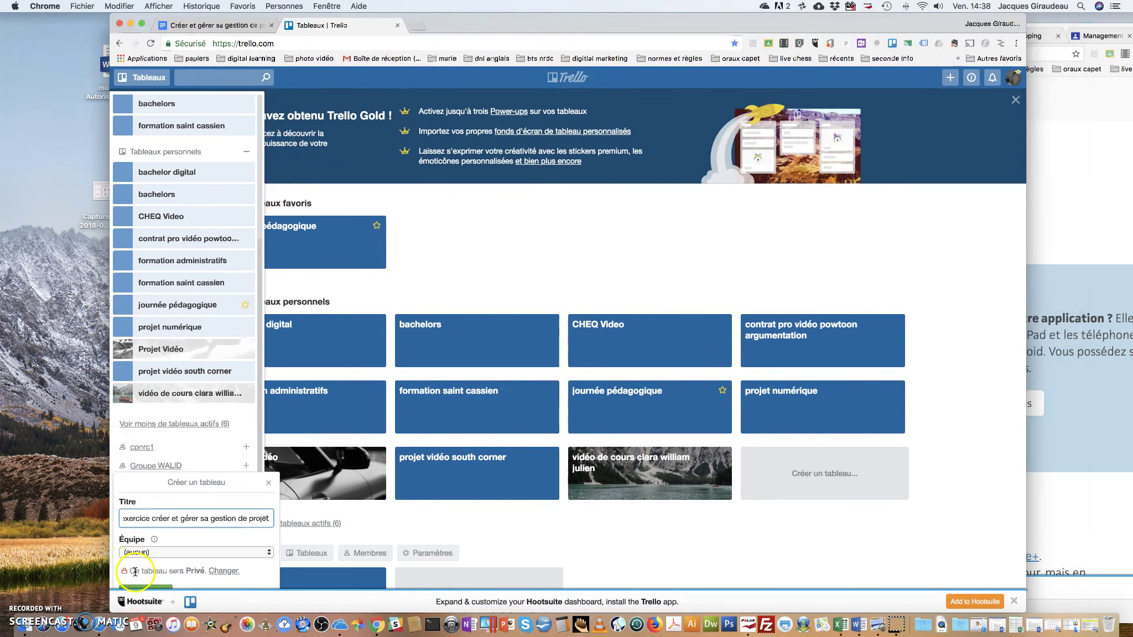
triple_click(493, 505)
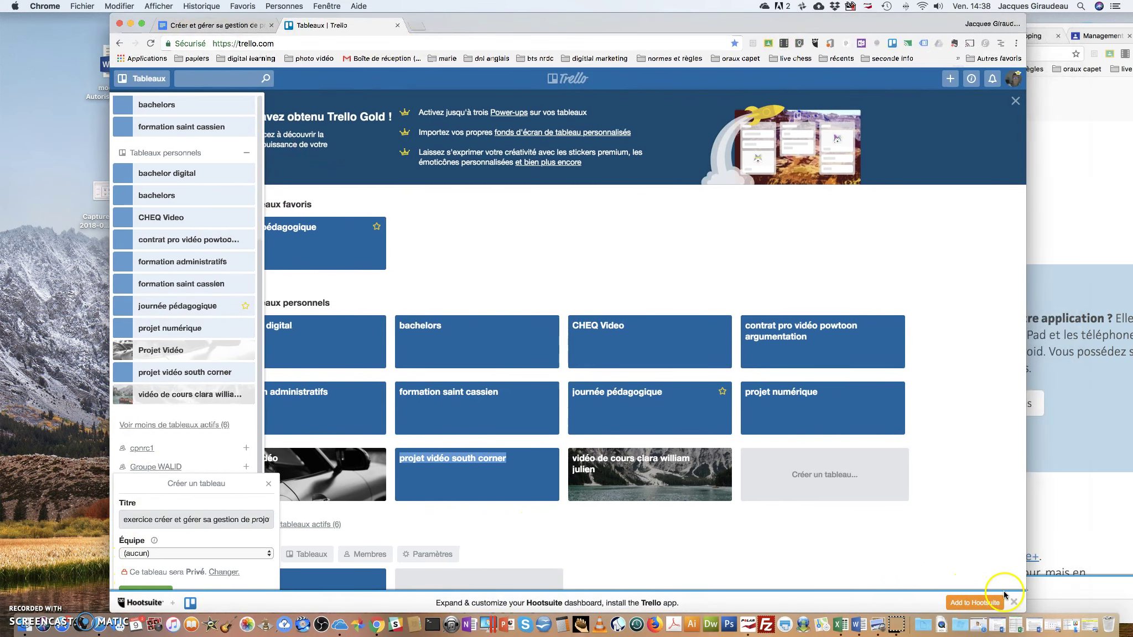
click(1014, 600)
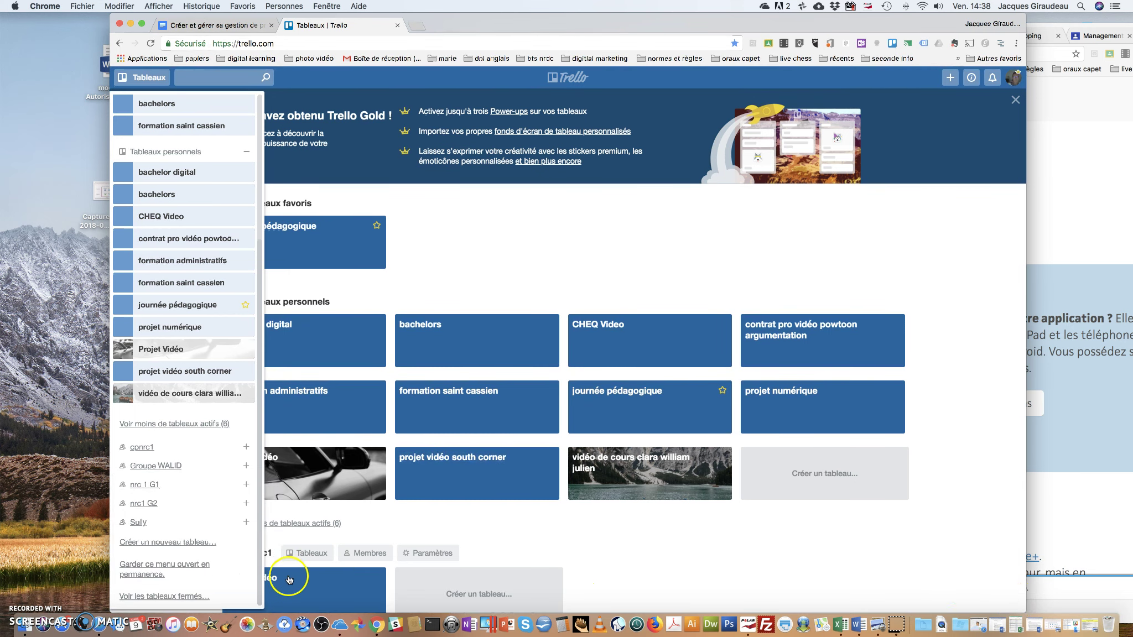
scroll(324, 536, down, 2)
scroll(324, 535, down, 7)
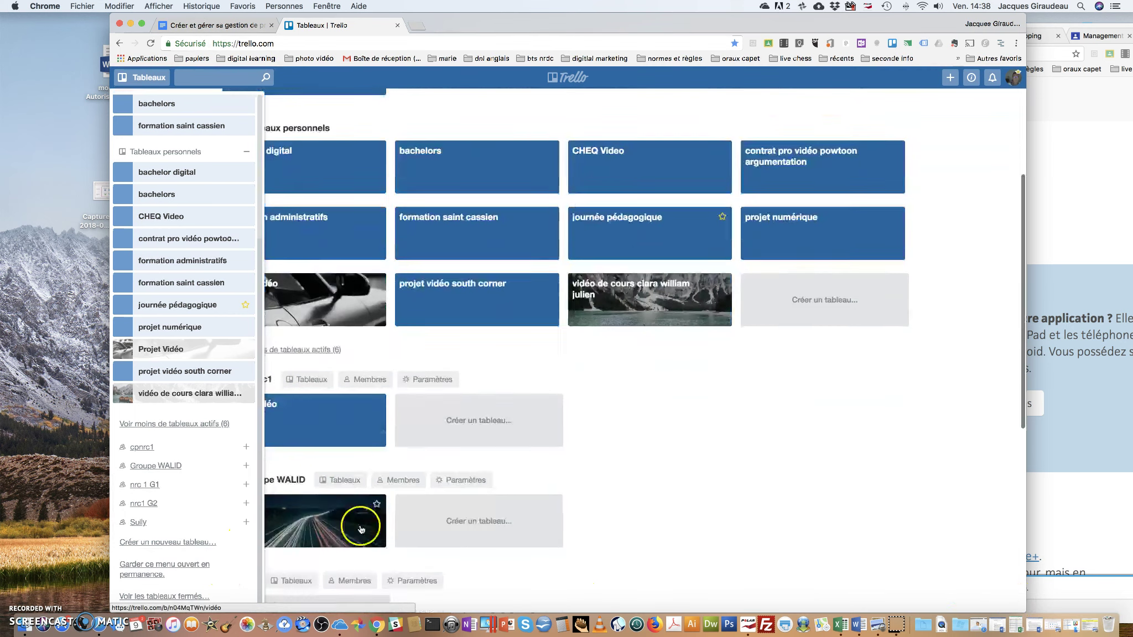
scroll(548, 499, down, 3)
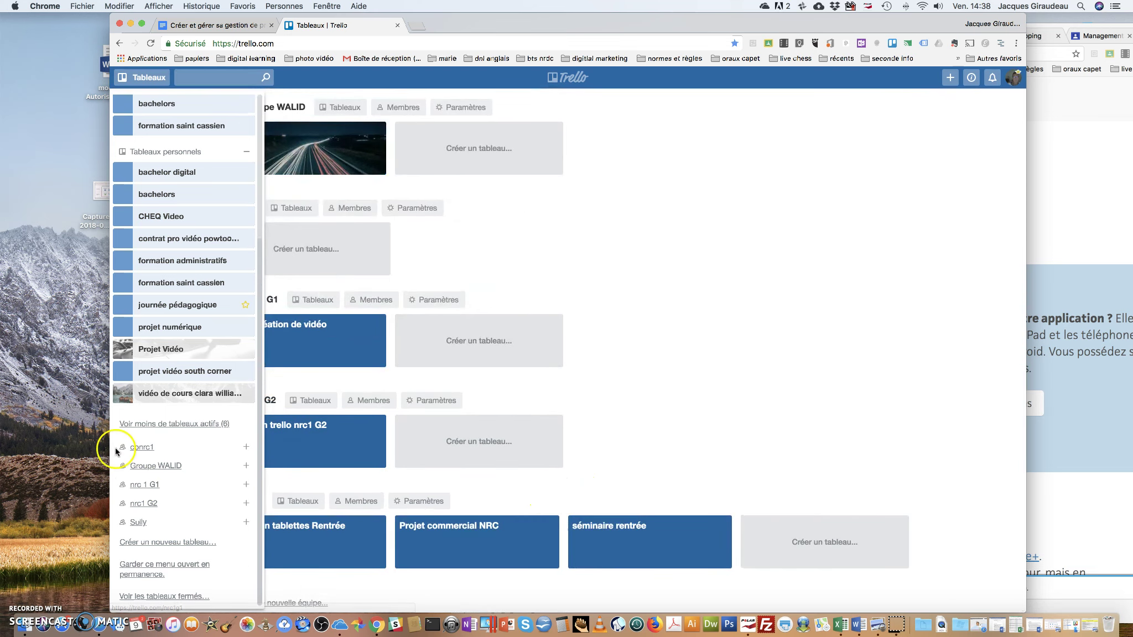
Create the private personal board 'gérer sa gestion de projet'
click(148, 547)
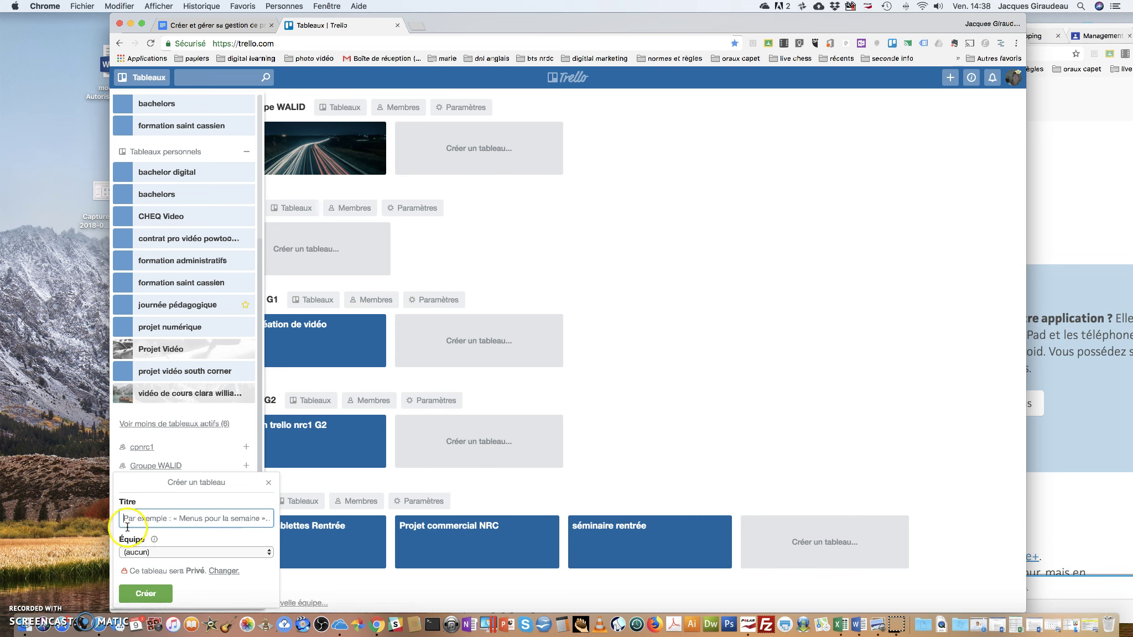
text(gérer sa gestion de projet)
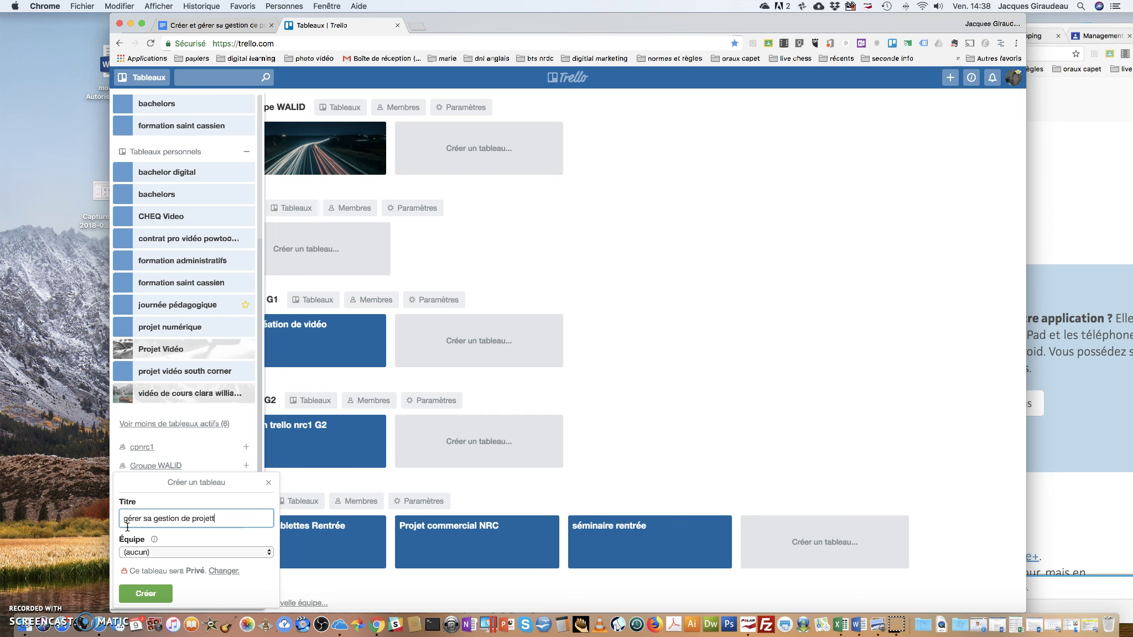
click(146, 593)
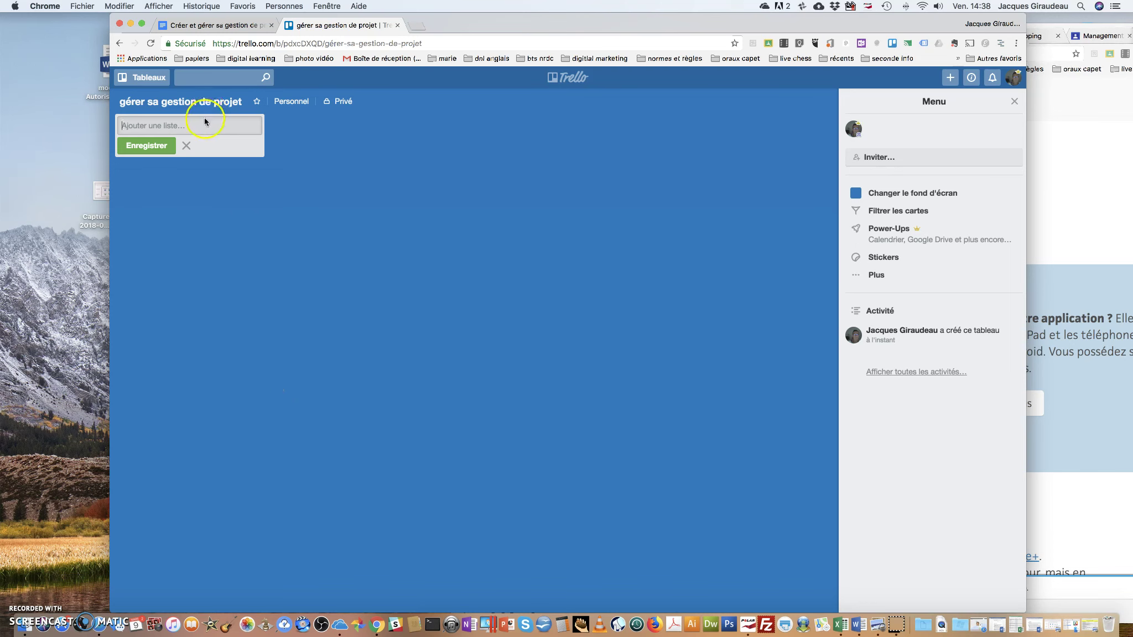
click(210, 25)
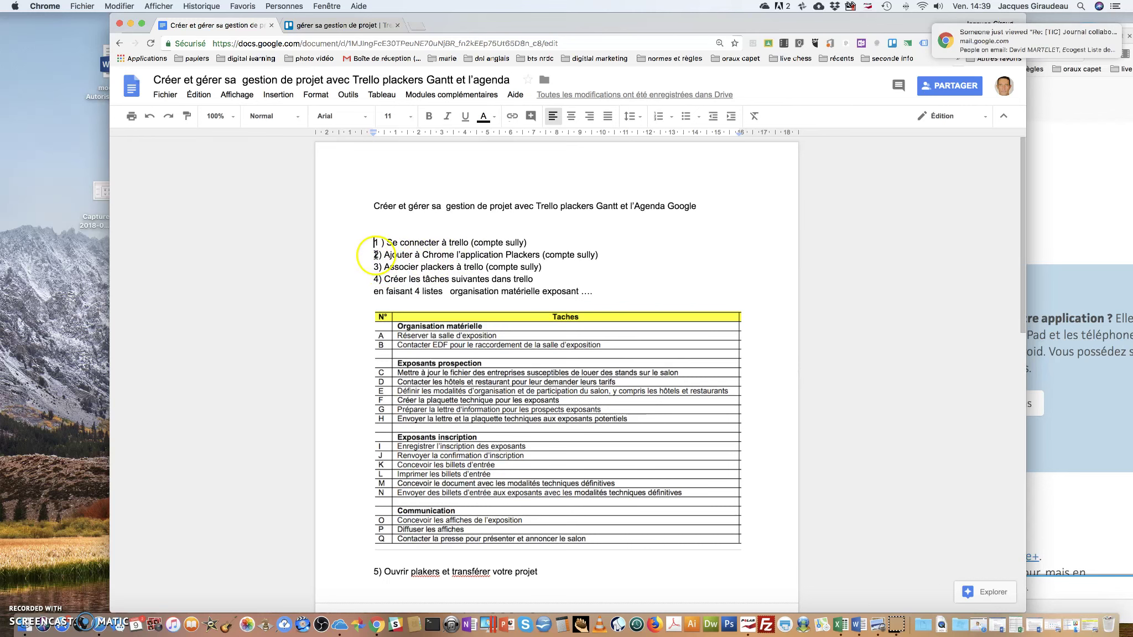
click(316, 25)
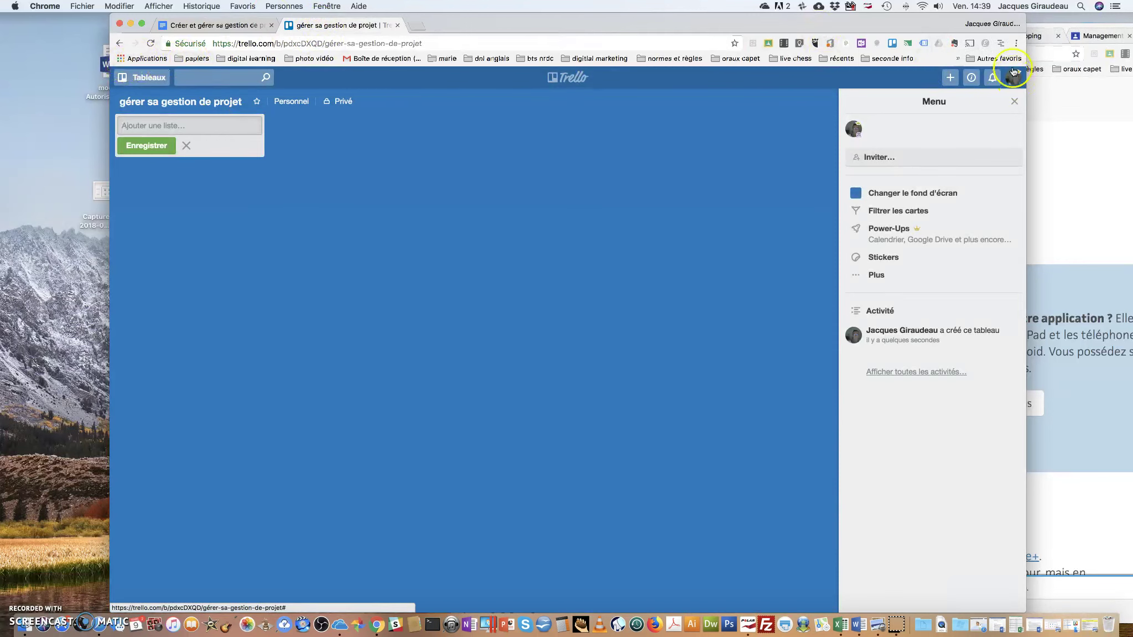
click(1014, 46)
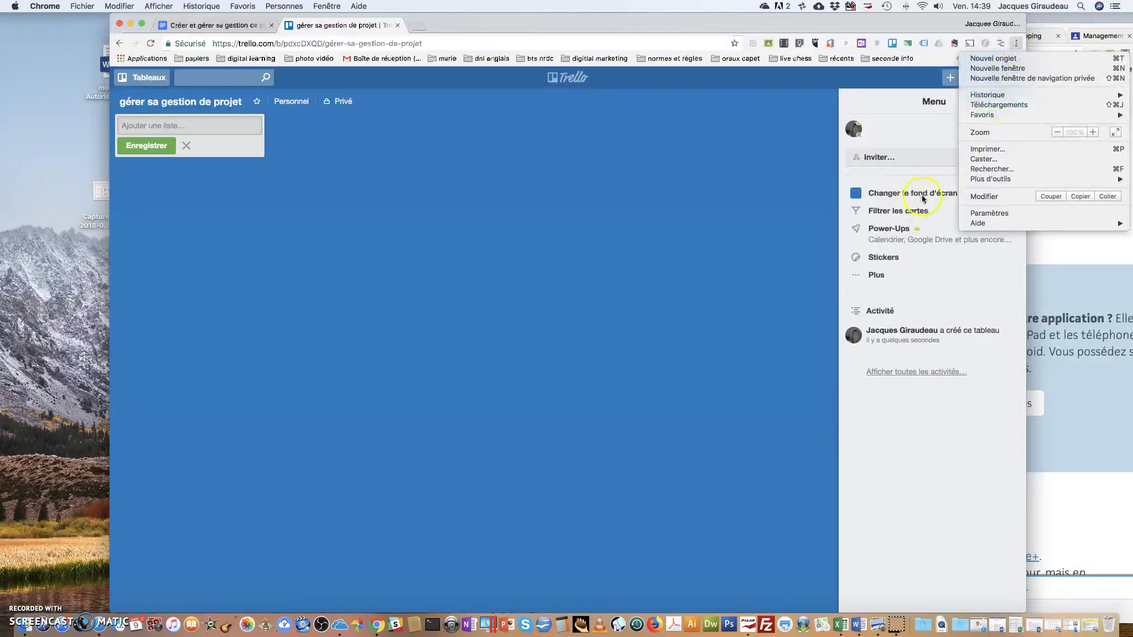
click(988, 213)
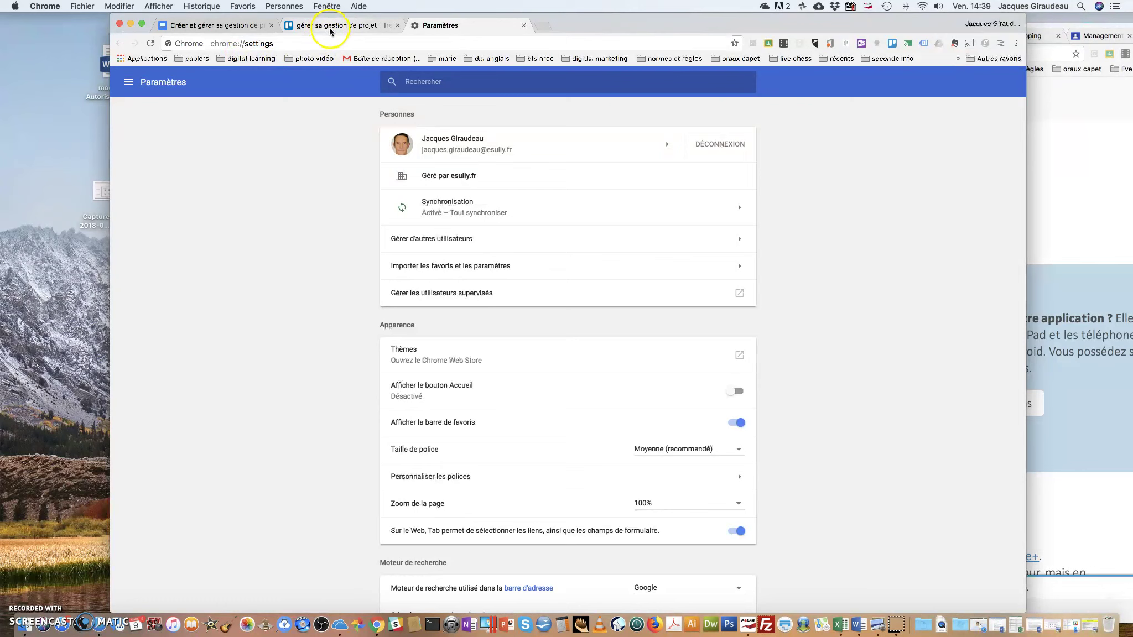
click(523, 27)
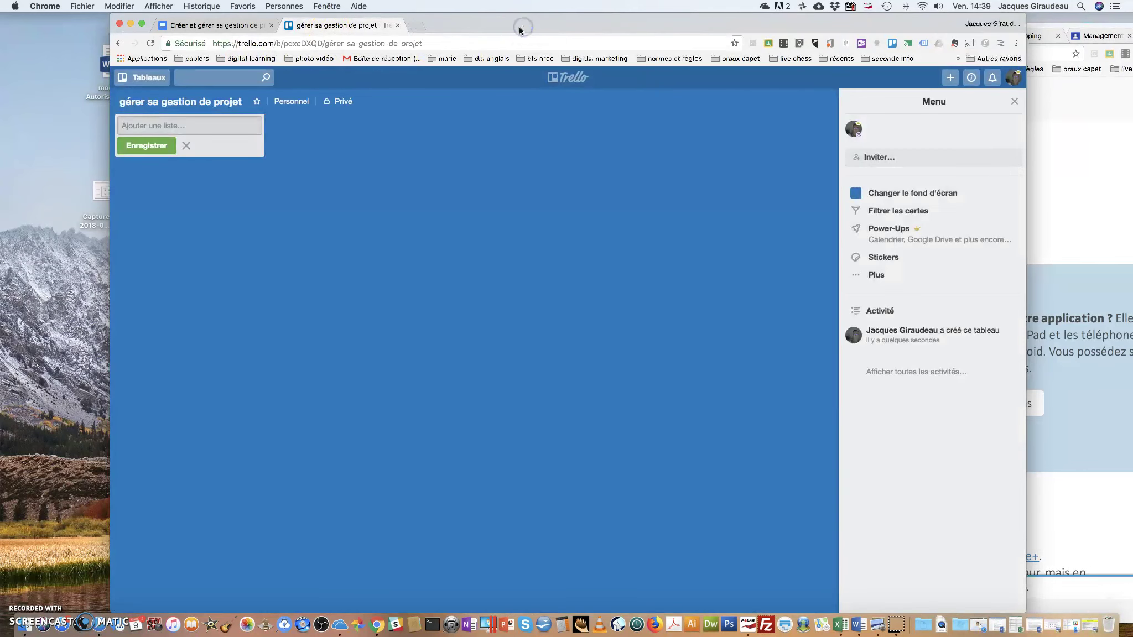
click(221, 25)
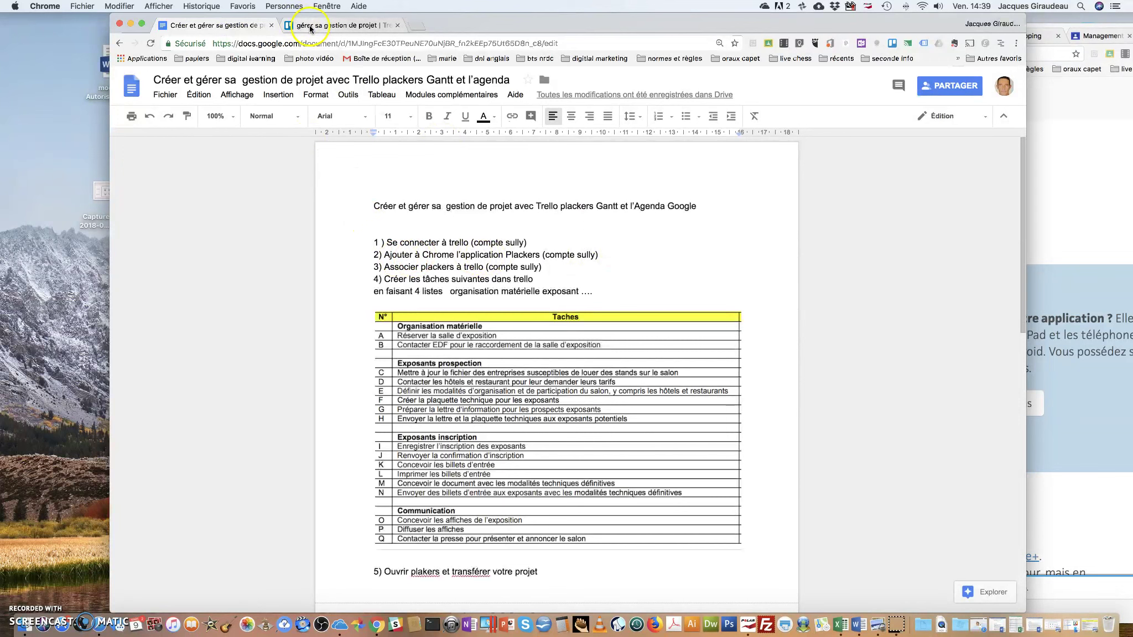
click(332, 26)
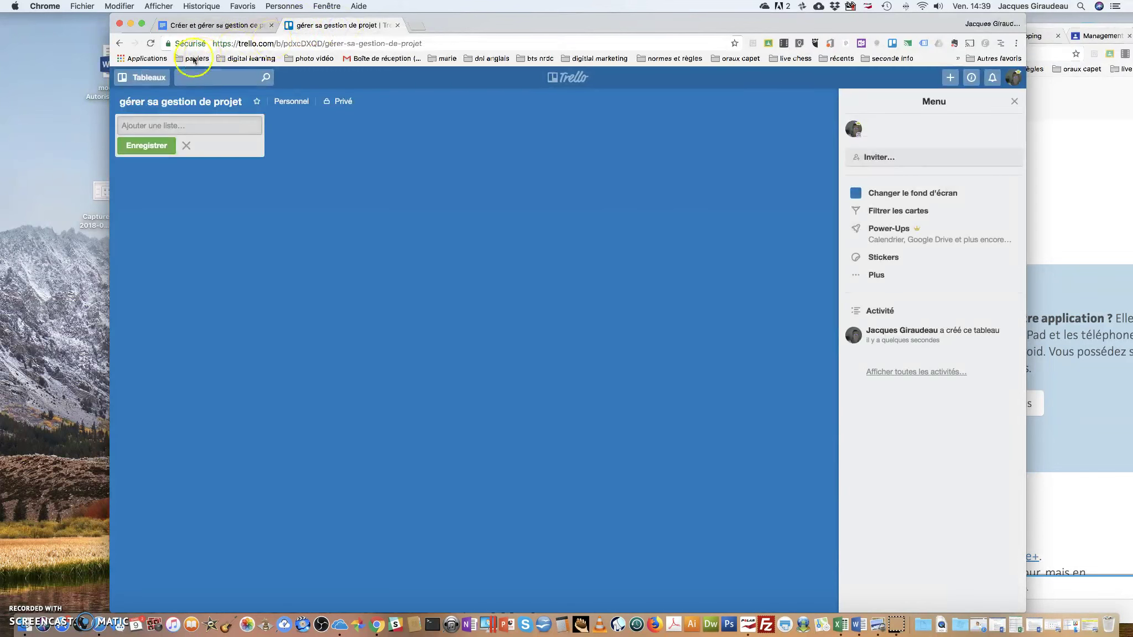
Search the Chrome Web Store for 'placker' to find Gantt for Trello by Placker.com
click(145, 58)
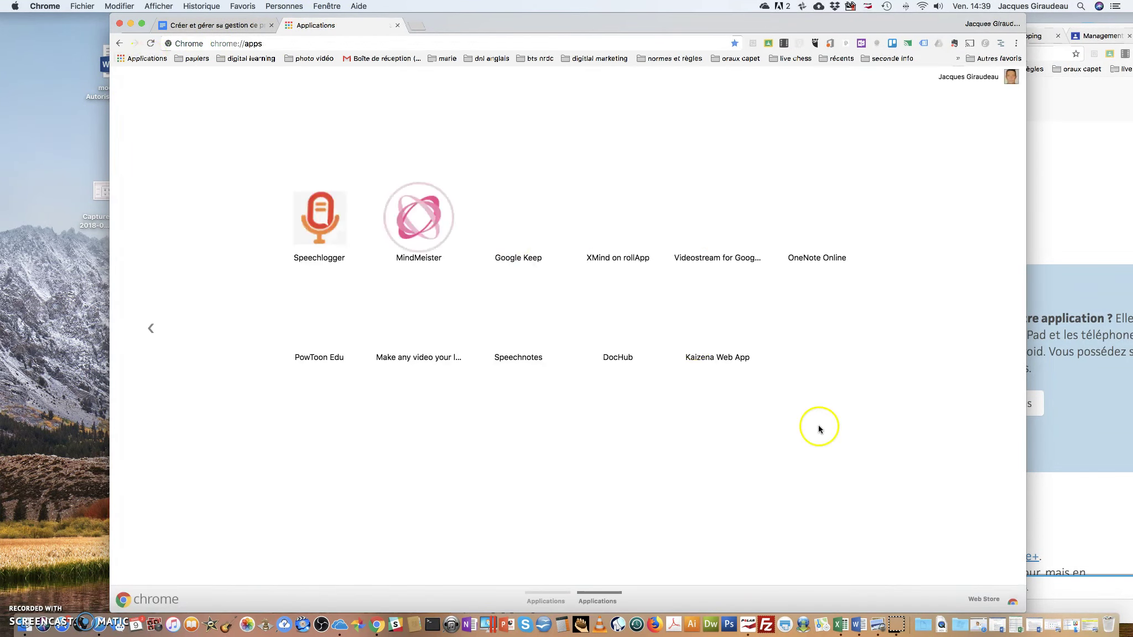
click(983, 599)
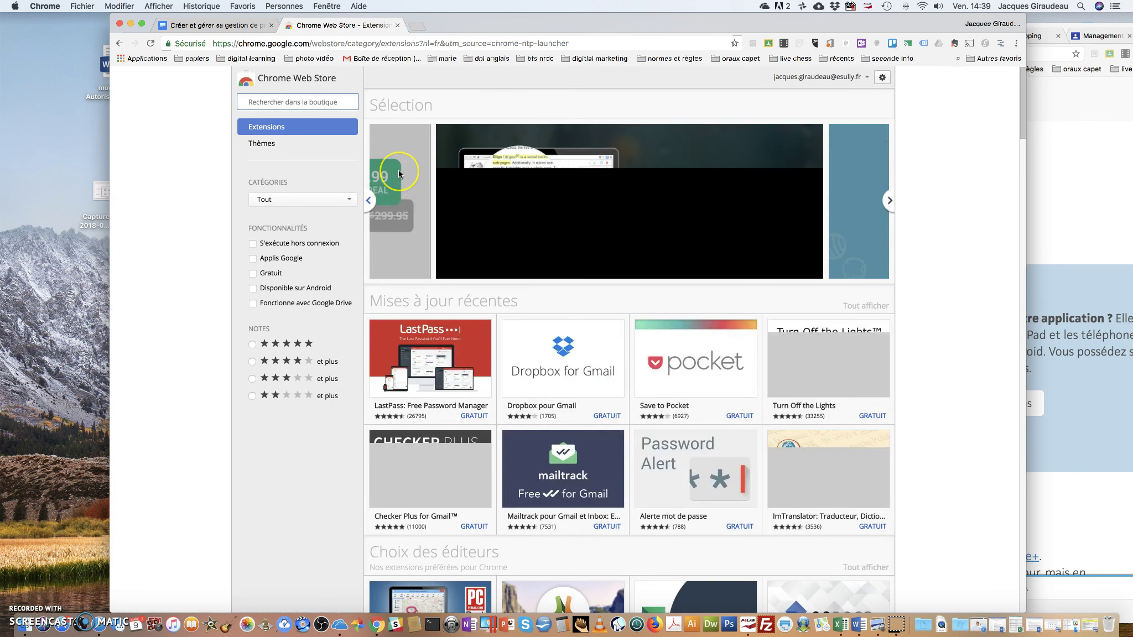
text(plackers)
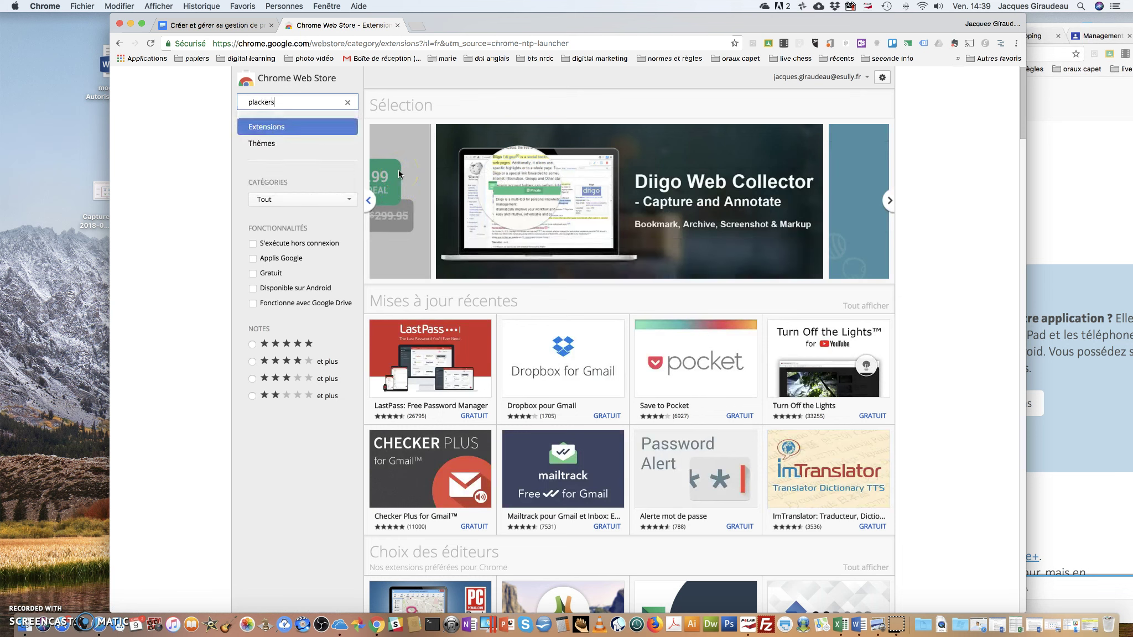
key(BackSpace)
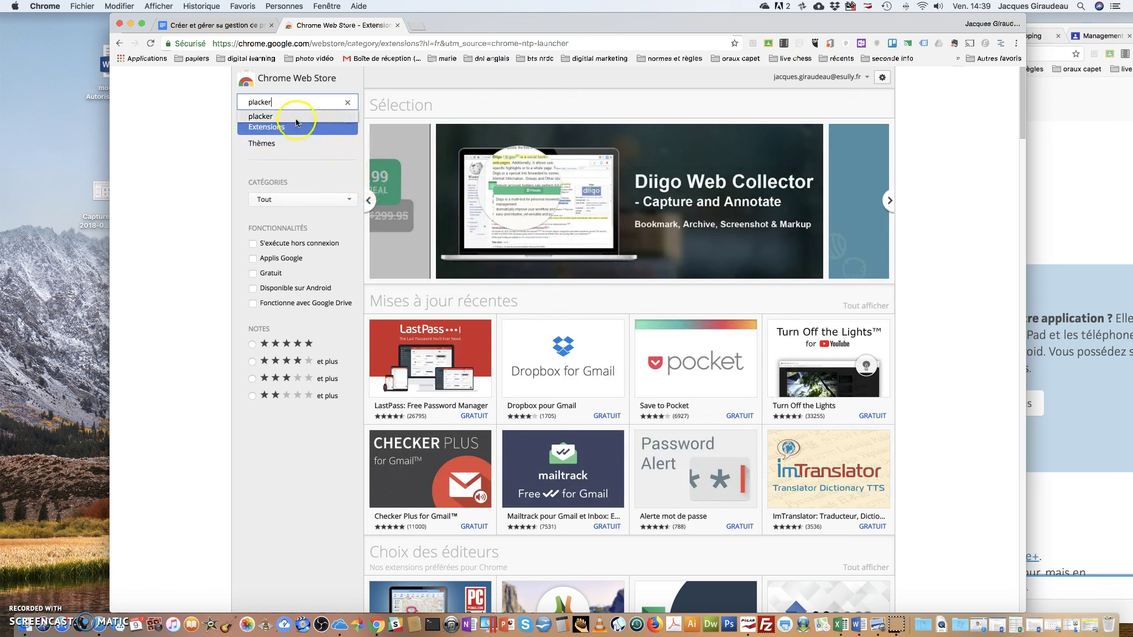
click(294, 118)
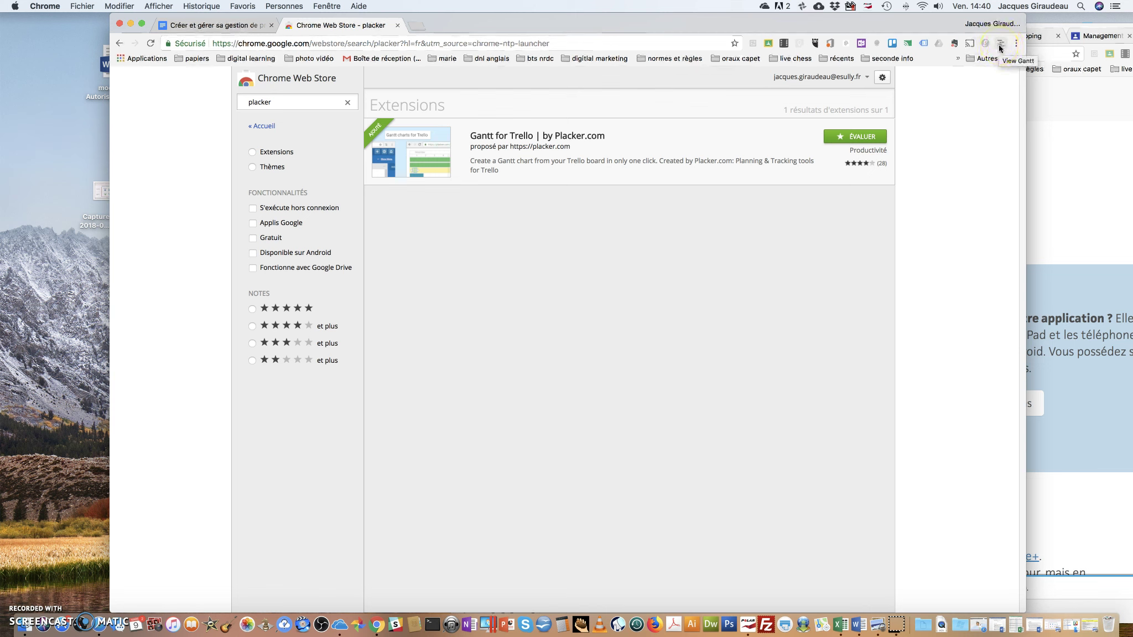
Return to the Google Docs task instructions document
click(216, 28)
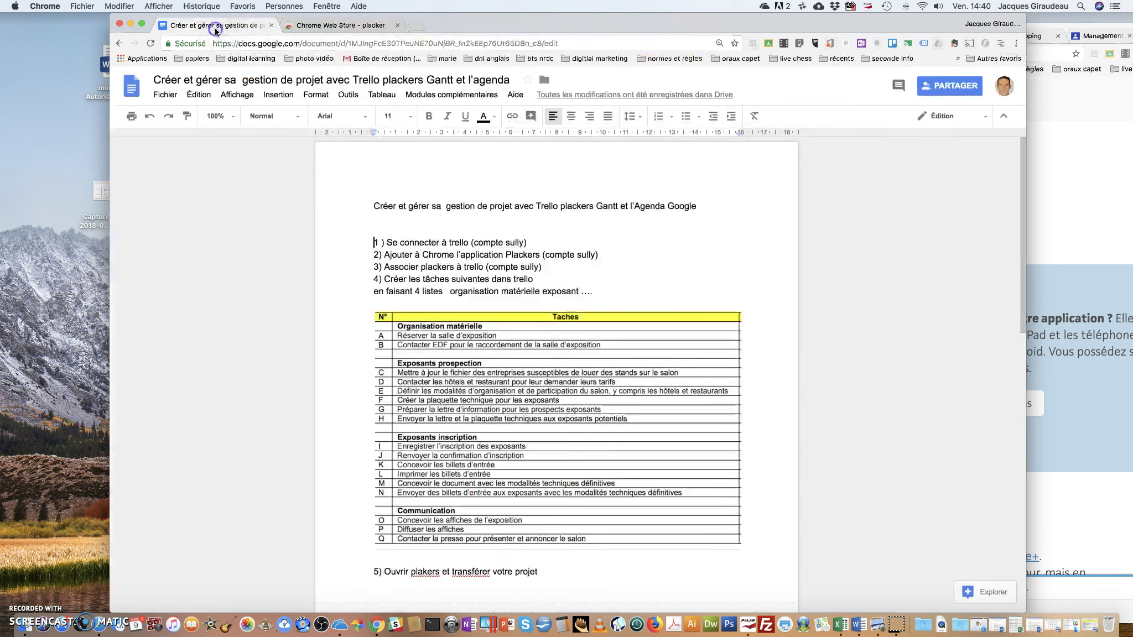
click(343, 28)
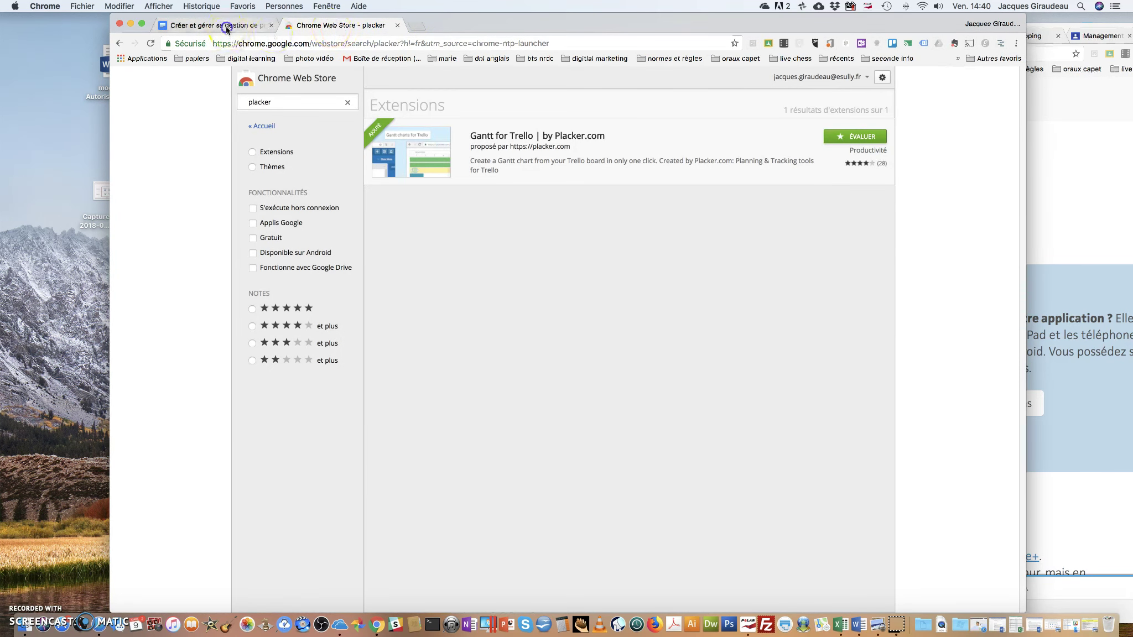
click(224, 26)
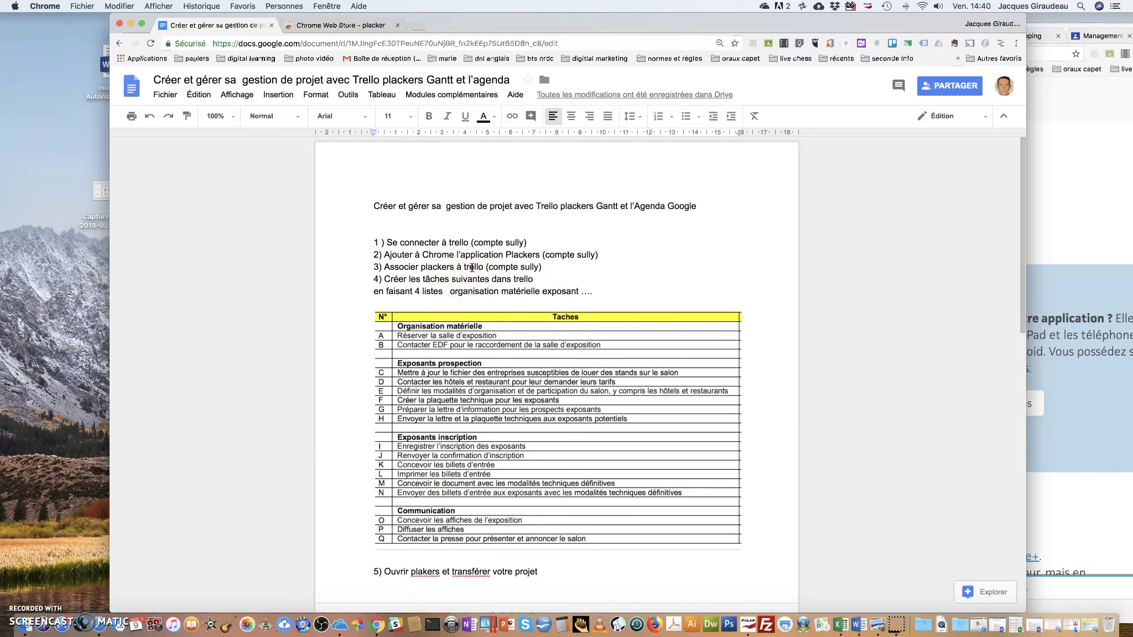
Launch Trello from the Gantt for Trello extension and open the 'gérer sa gestion de projet' board
click(1001, 43)
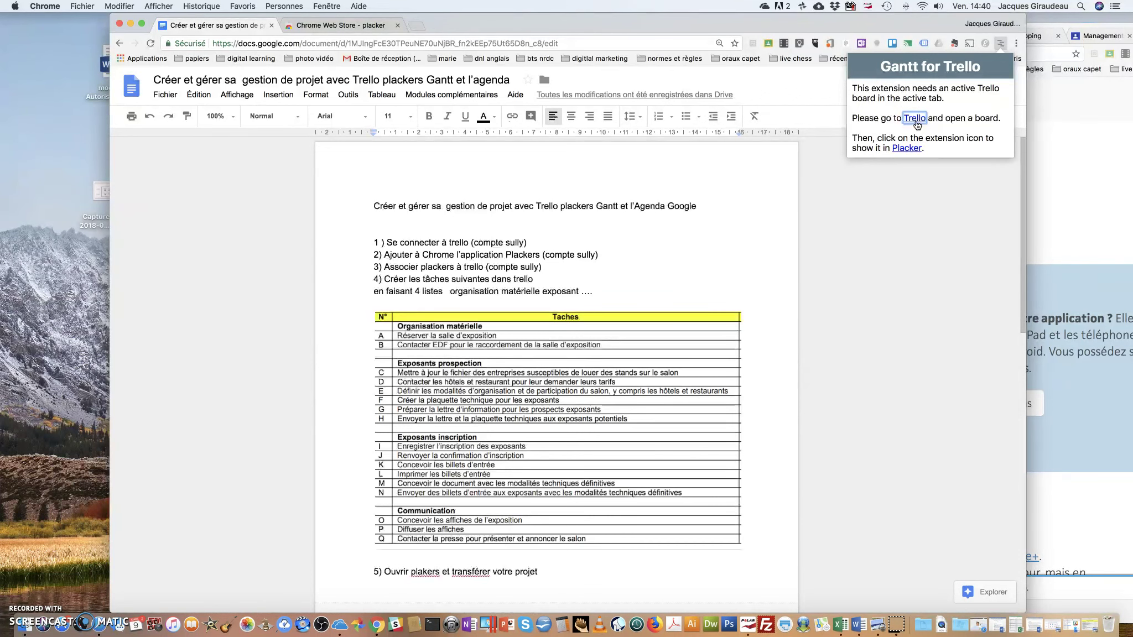
click(916, 123)
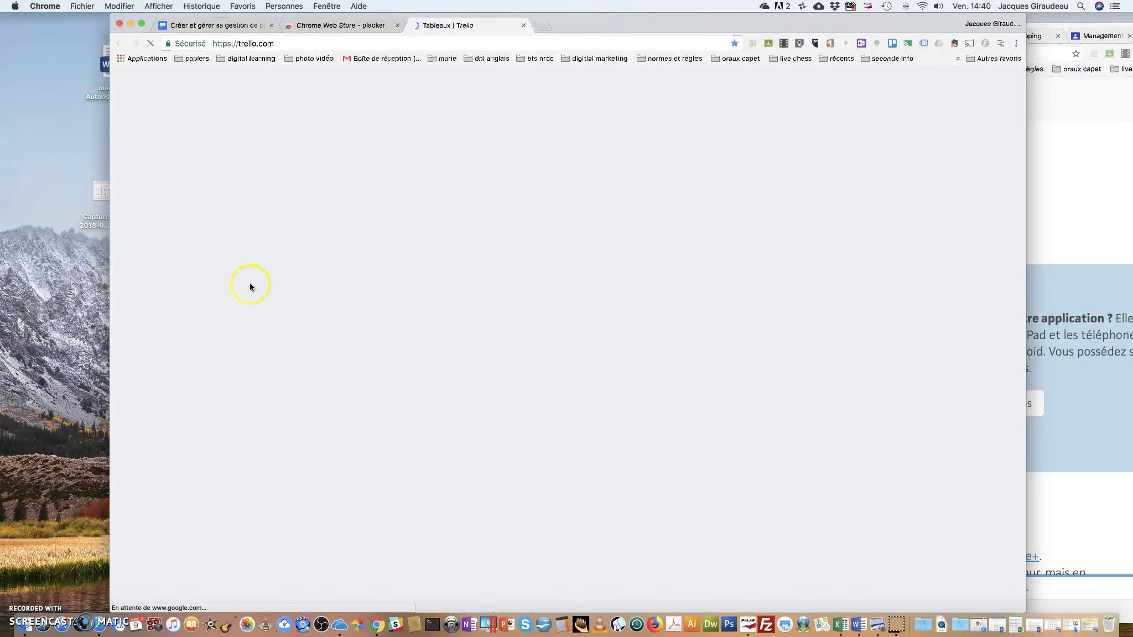
scroll(200, 376, down, 5)
scroll(199, 374, down, 5)
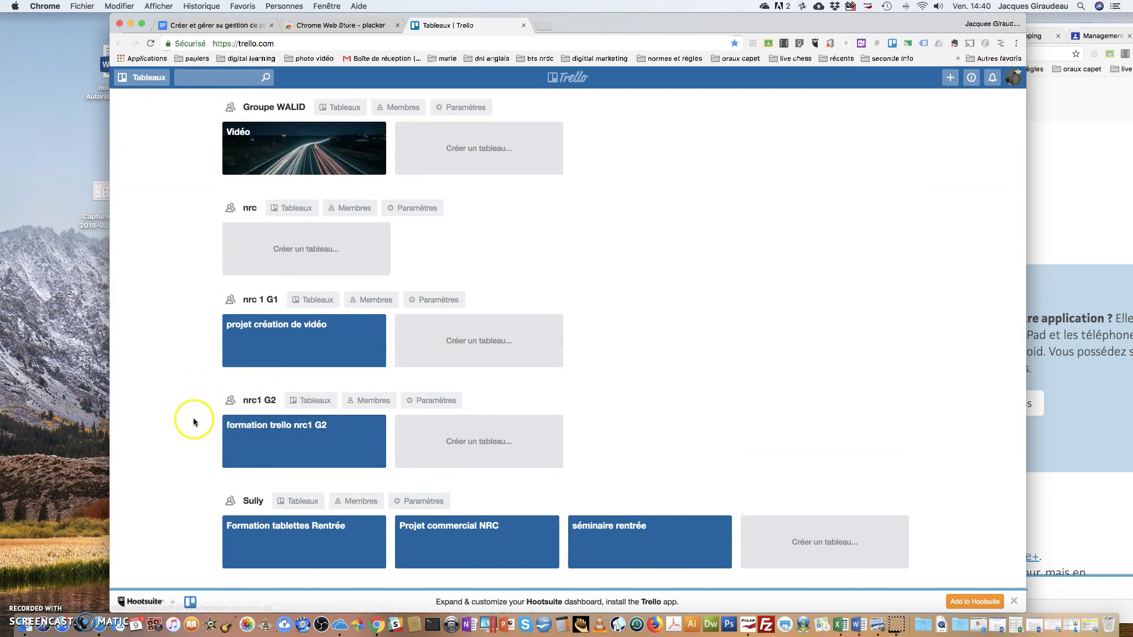
scroll(190, 418, up, 5)
scroll(188, 419, up, 5)
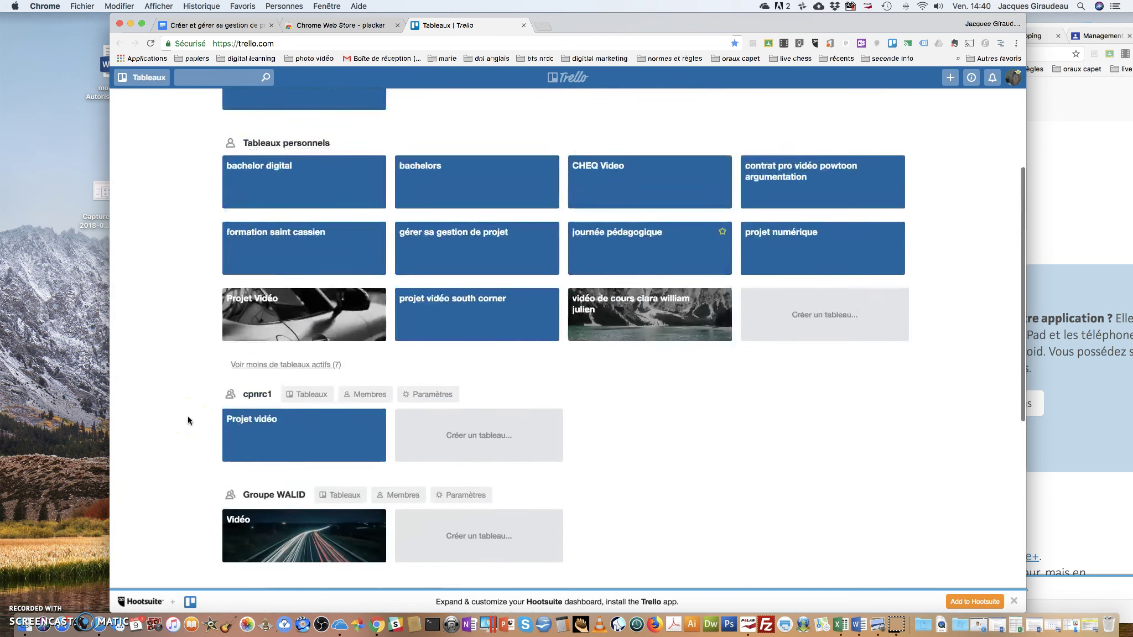
scroll(188, 419, down, 1)
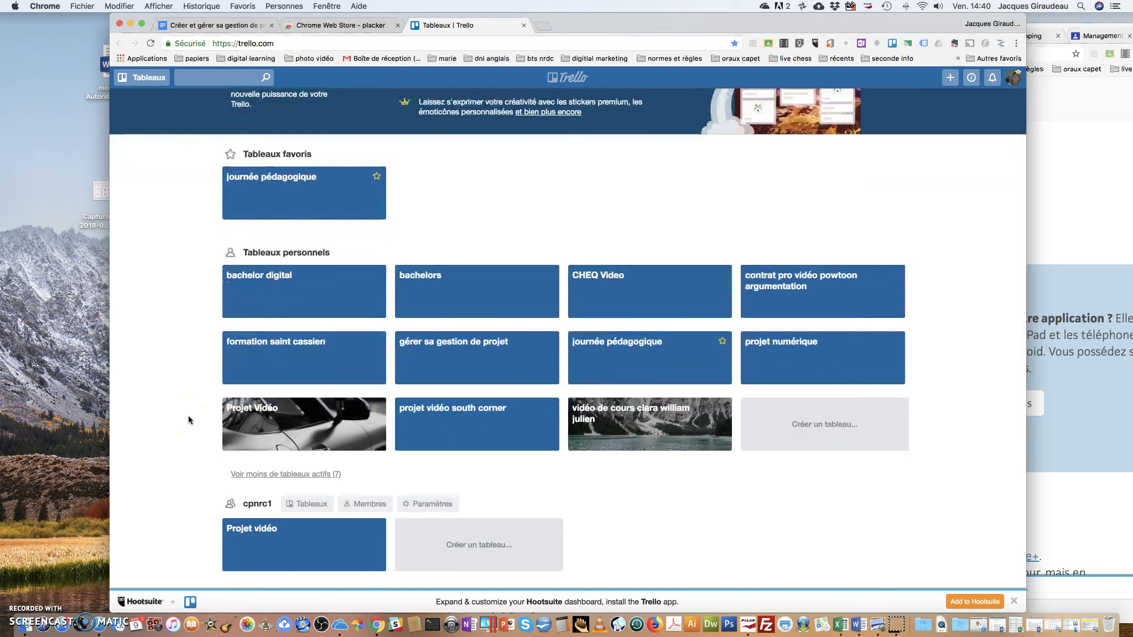
click(430, 351)
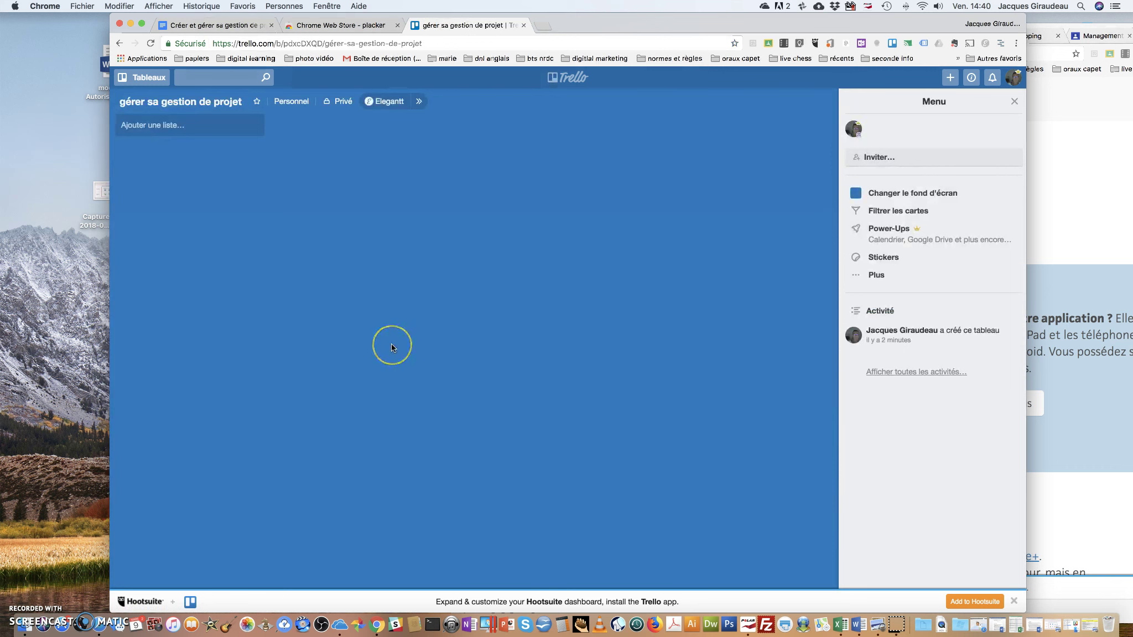
Detach the Trello board tab into its own window, apart from the task document
right_click(753, 43)
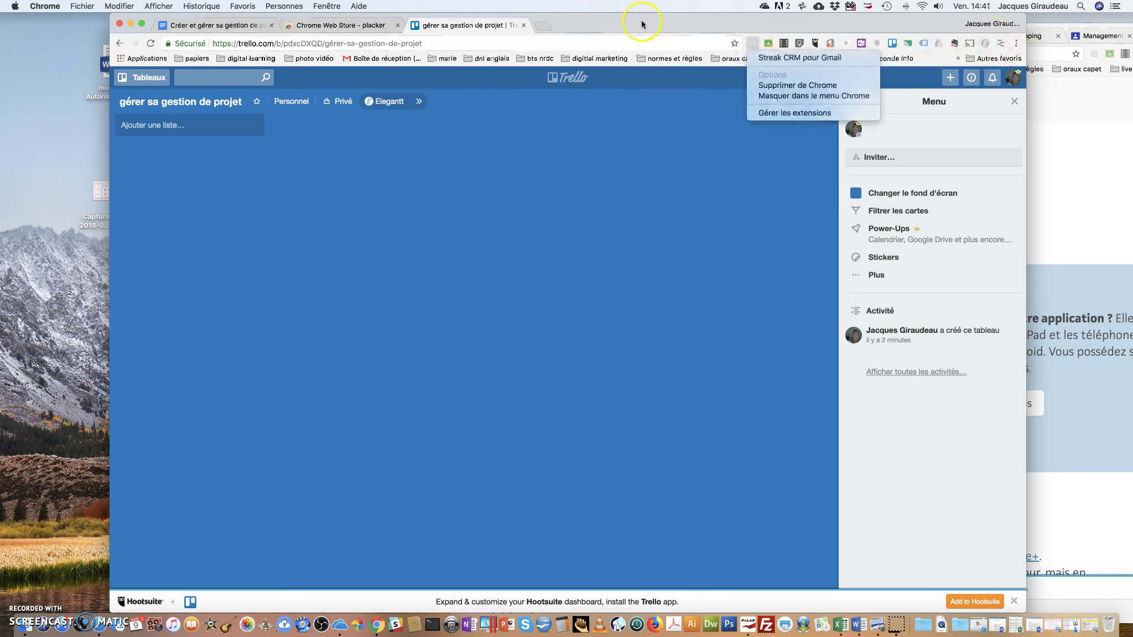
click(600, 149)
click(210, 25)
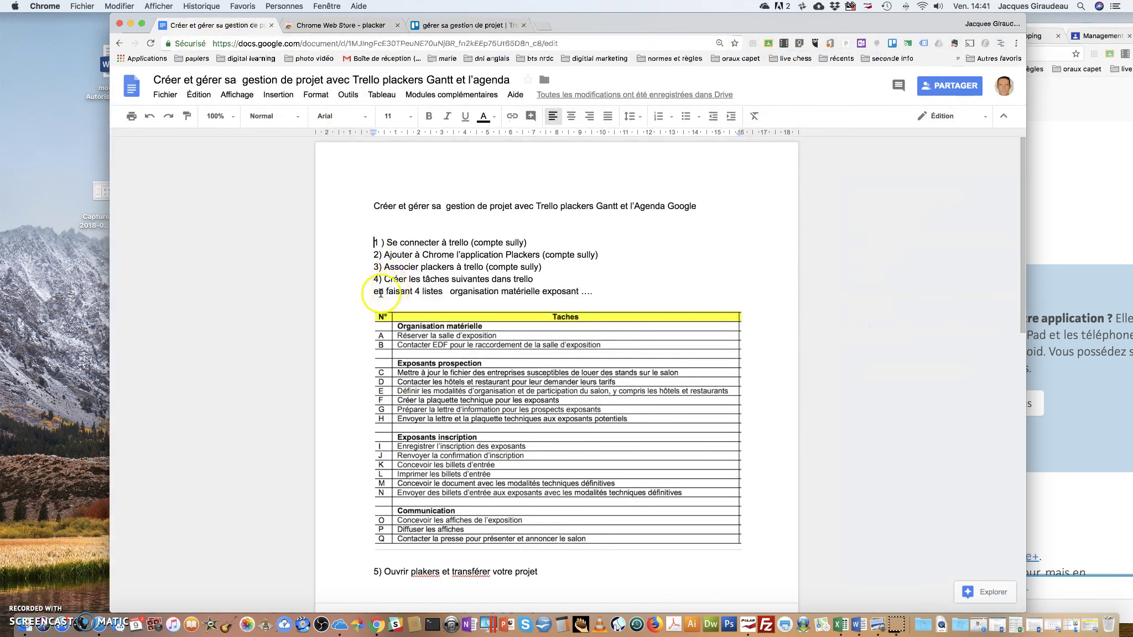
click(396, 332)
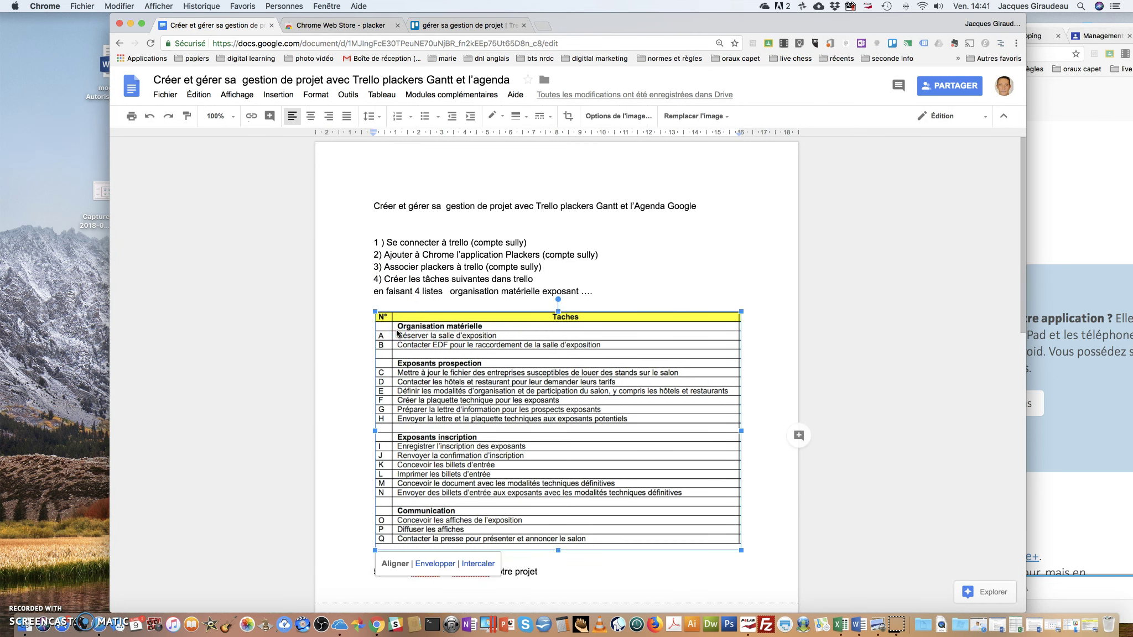
drag(498, 25, 454, 25)
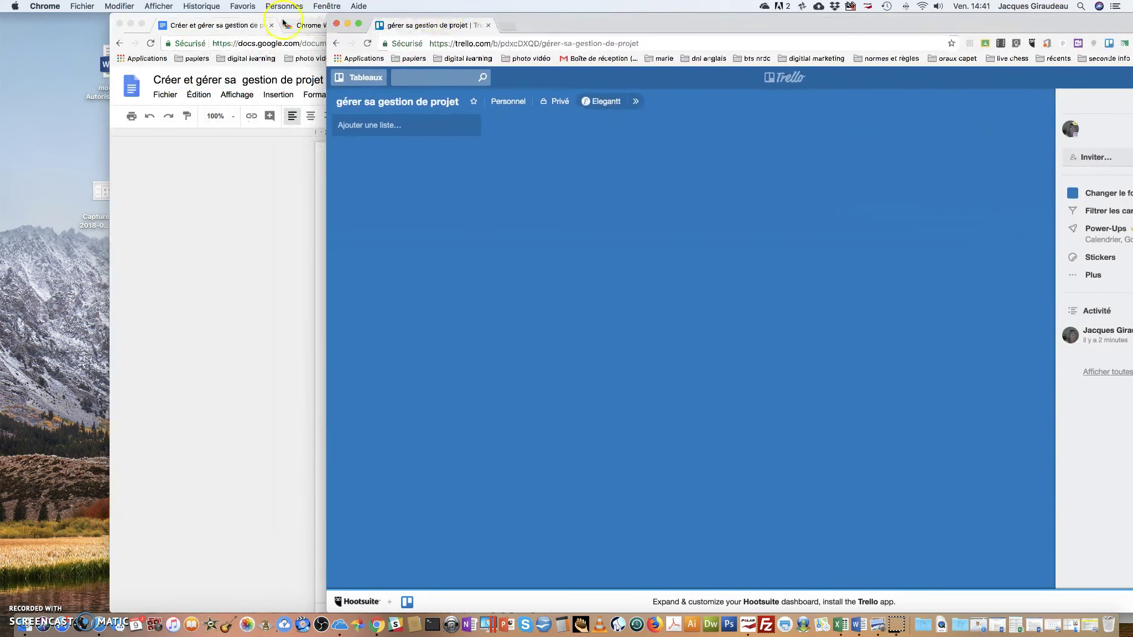
Narrow the task document window and place the Trello window beside it
drag(279, 19, 130, 24)
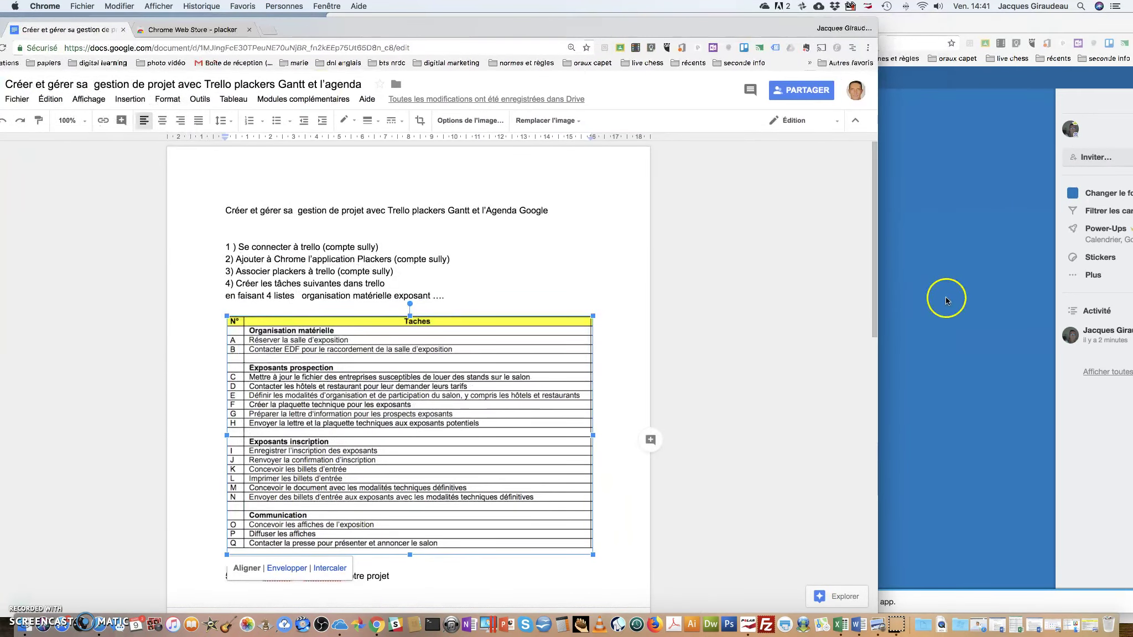
drag(855, 291, 463, 291)
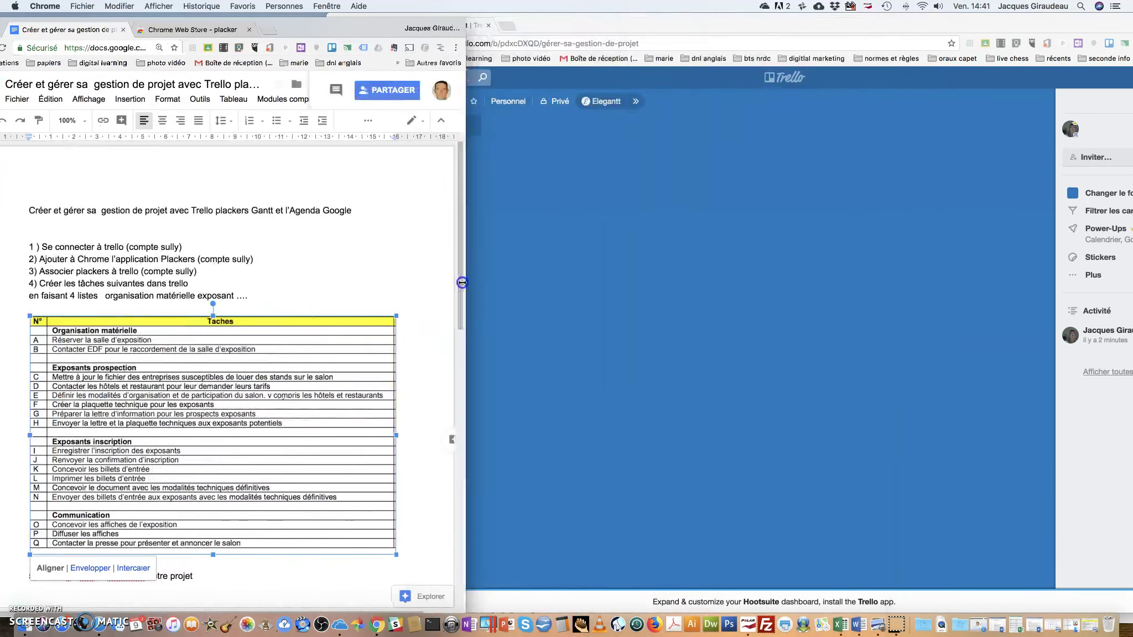
click(576, 41)
drag(576, 40, 699, 64)
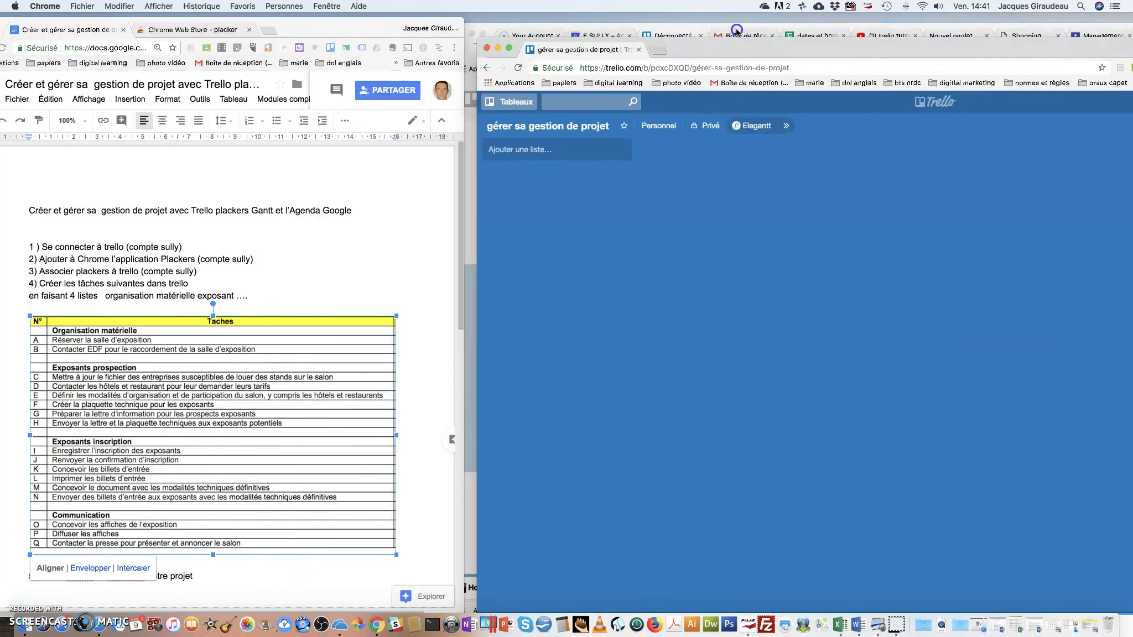
Add the lists 'organisation matérielle' and 'Exposants prospection' to the board
click(539, 155)
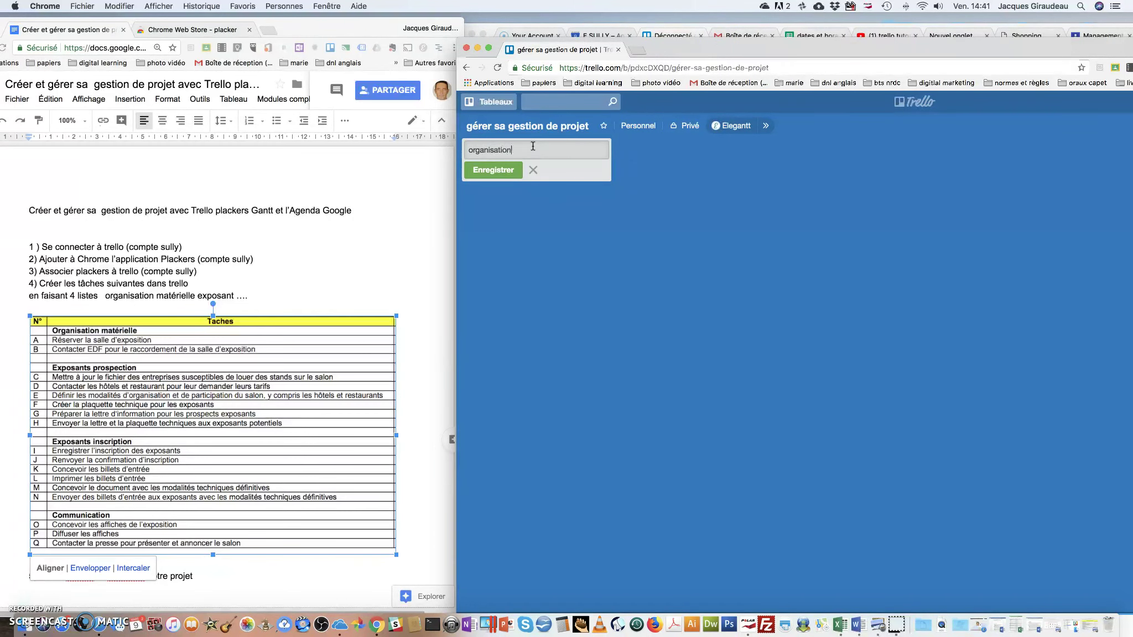
text(érielle)
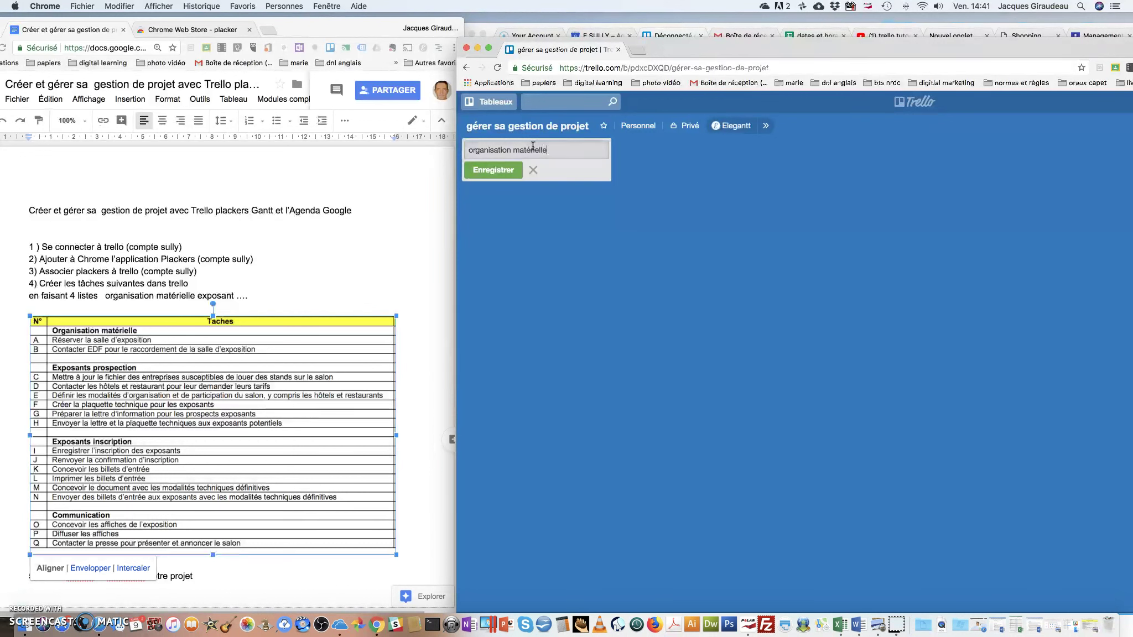
key(Return)
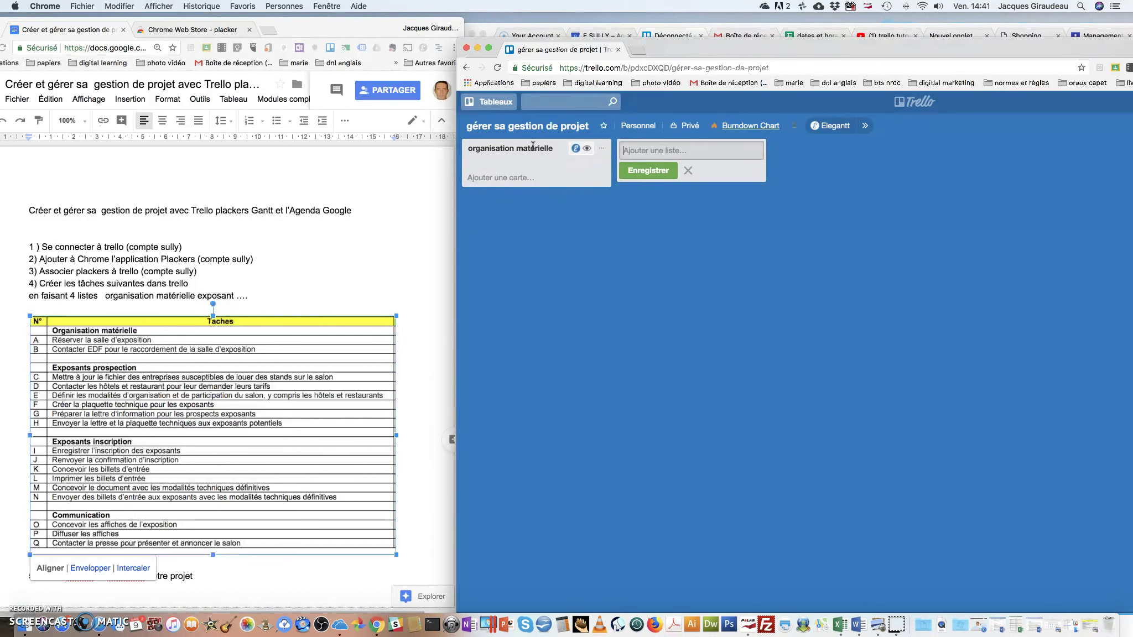
text(Eposants)
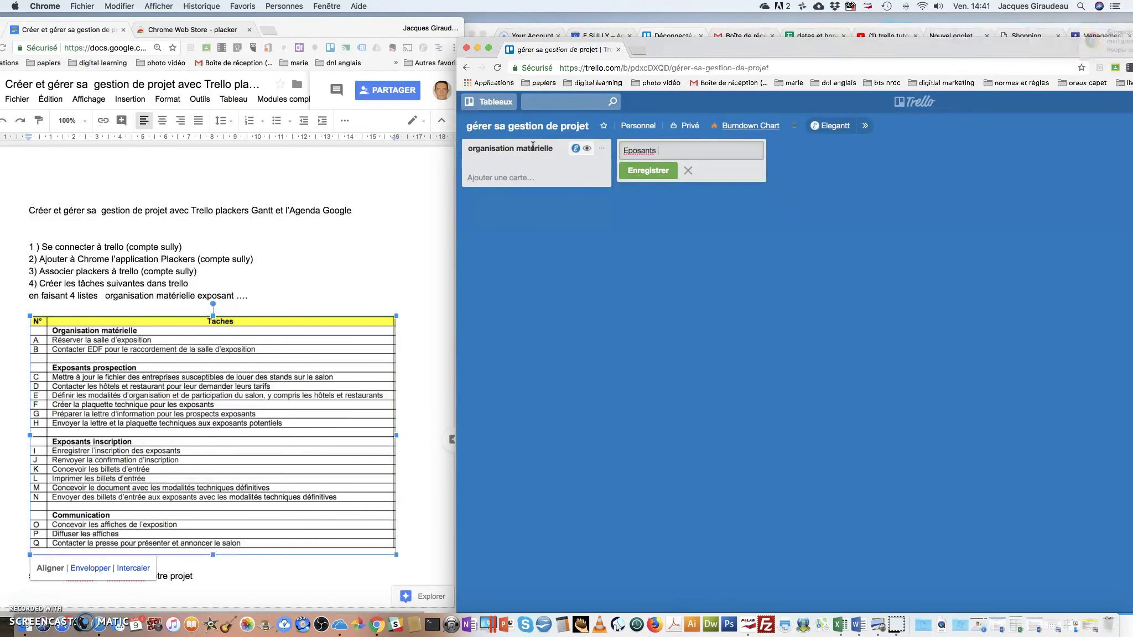
text(prospection)
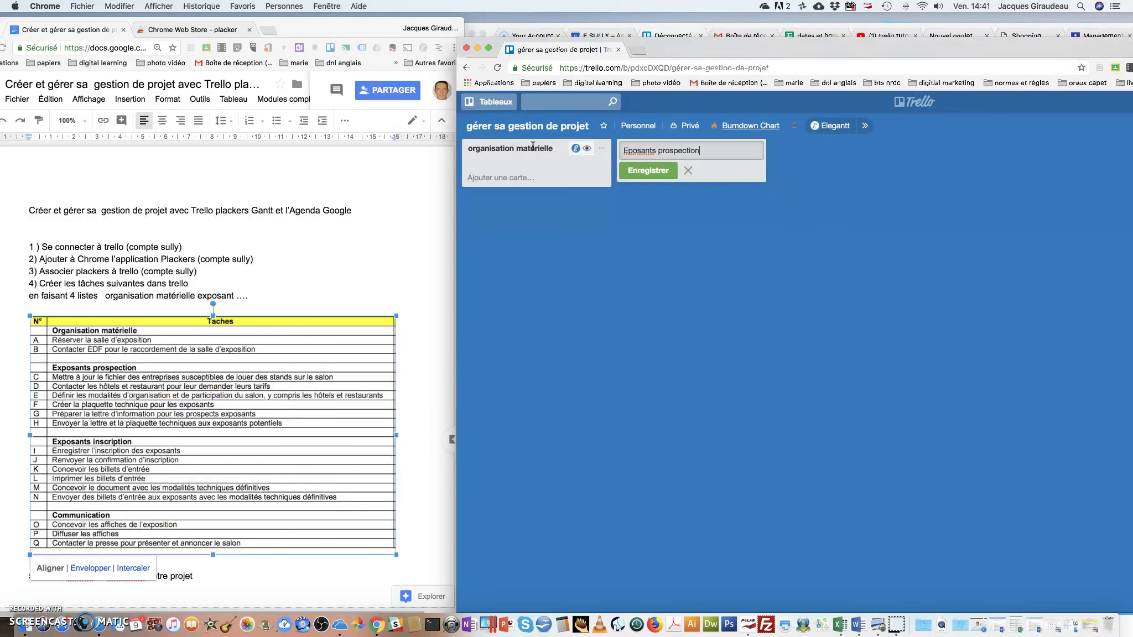
click(626, 150)
text(x)
click(661, 172)
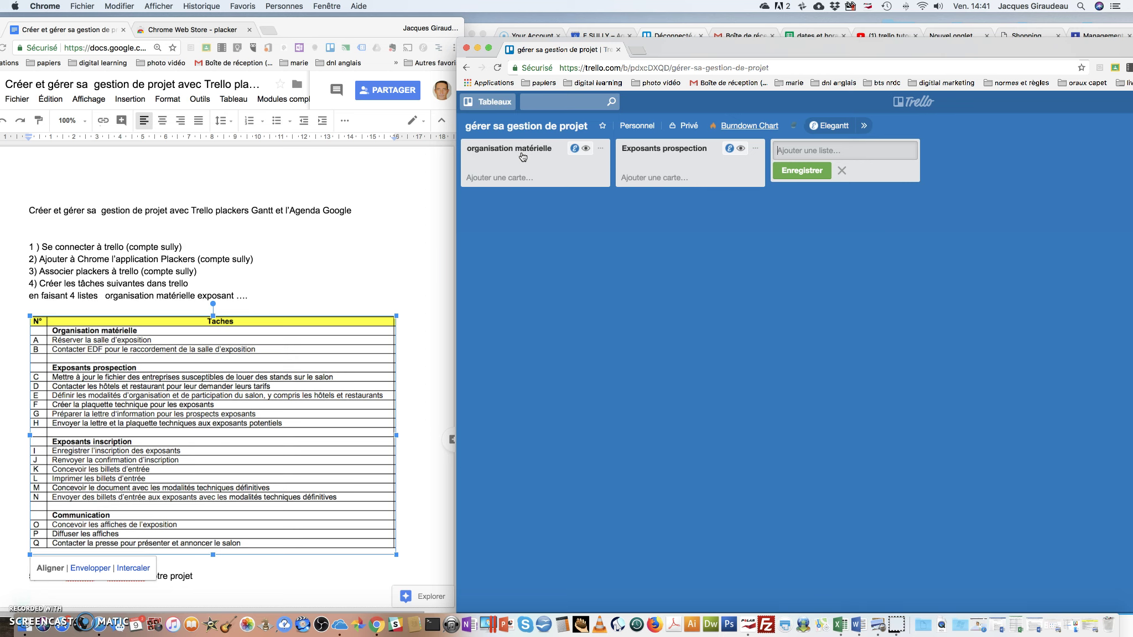
click(512, 178)
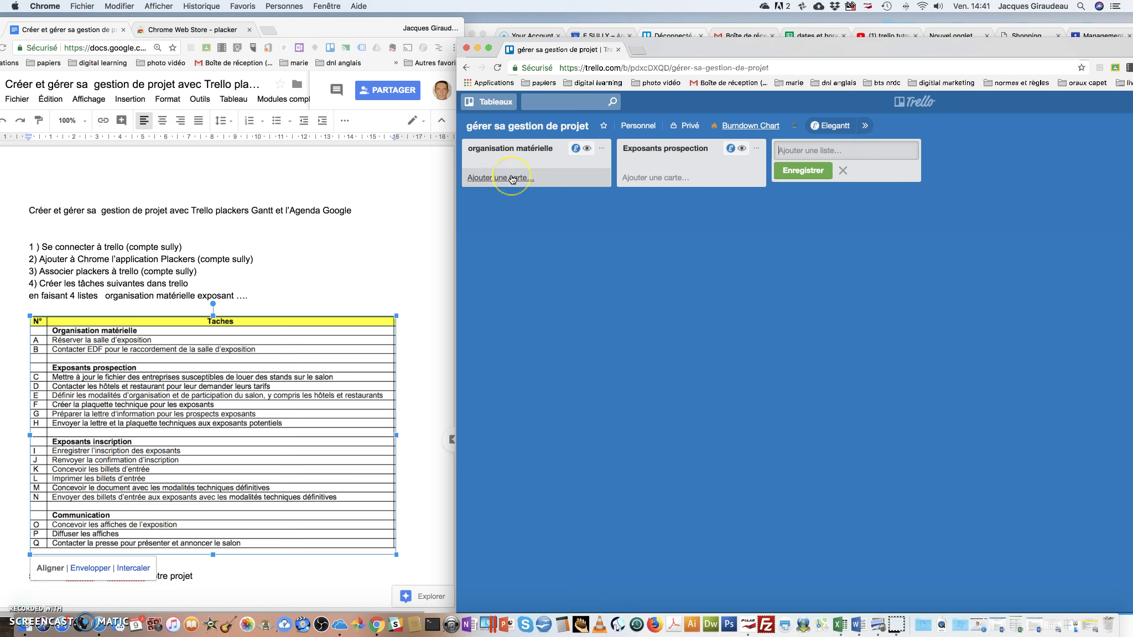
Add a card to organisation matérielle and title it 'A) réserver la salle d'exposition'
click(513, 178)
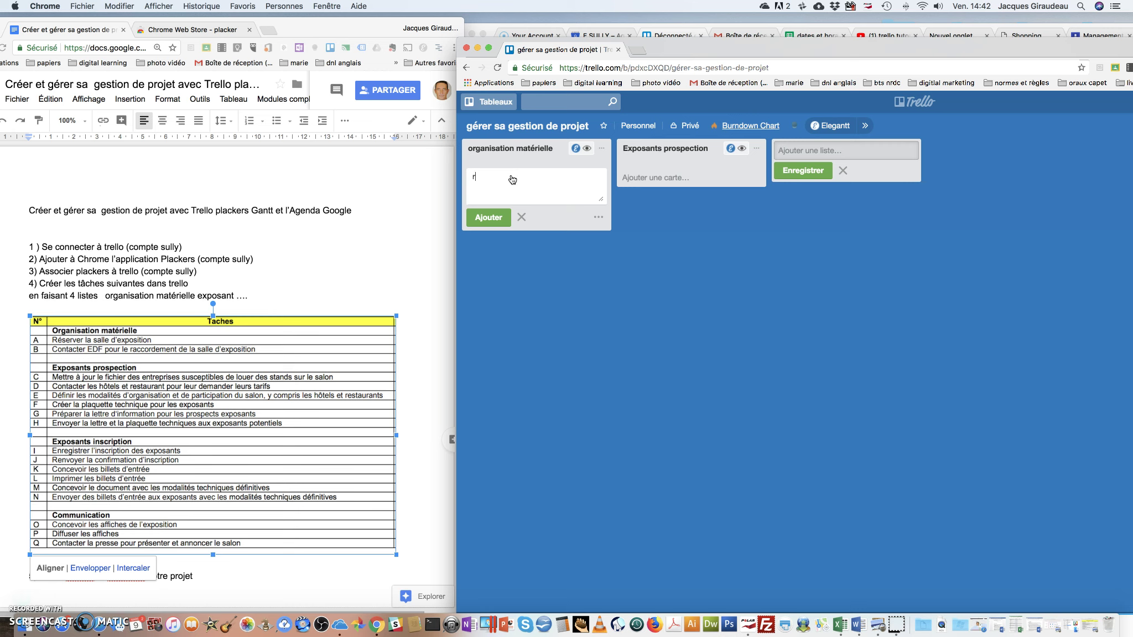
text(réserver la salle d'exposition)
key(Return)
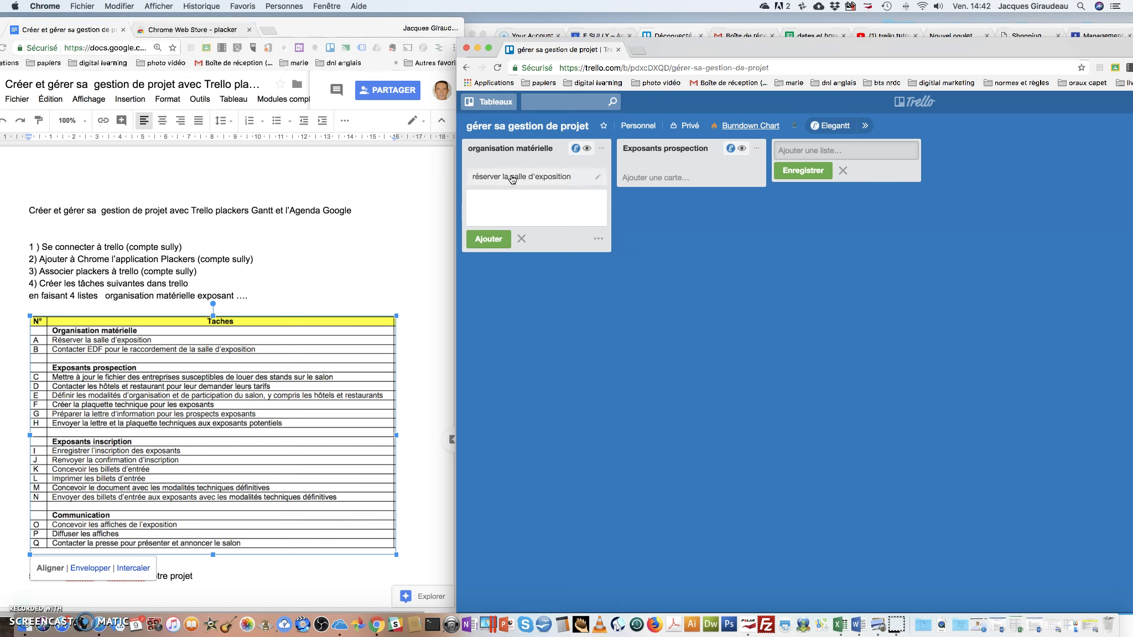
text(contacter edf)
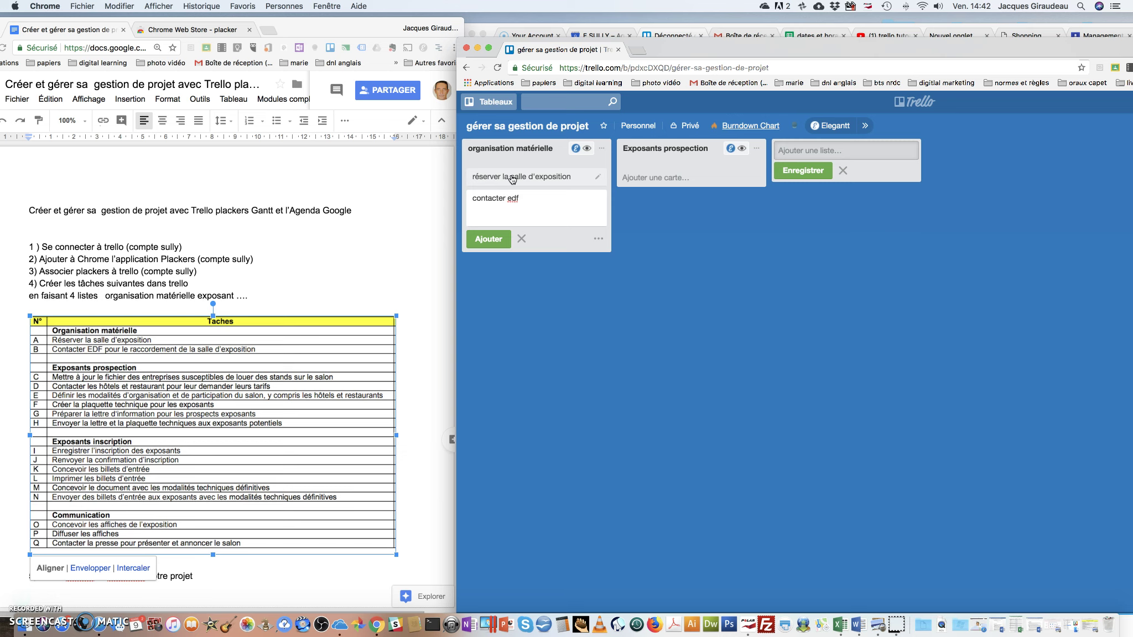
click(473, 177)
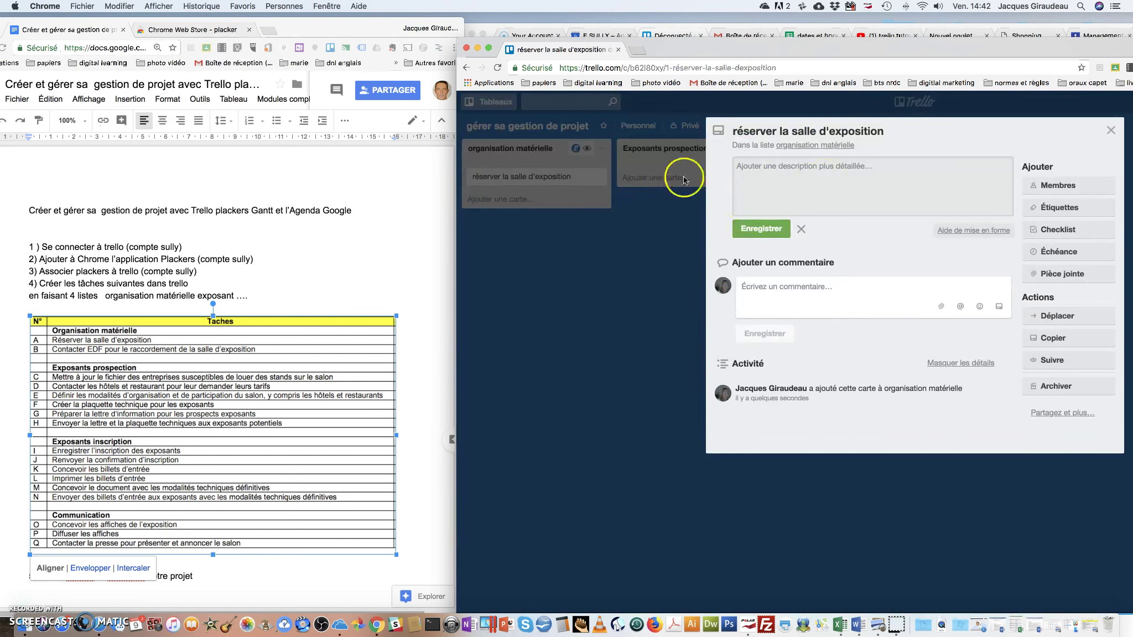
click(733, 132)
text(A)
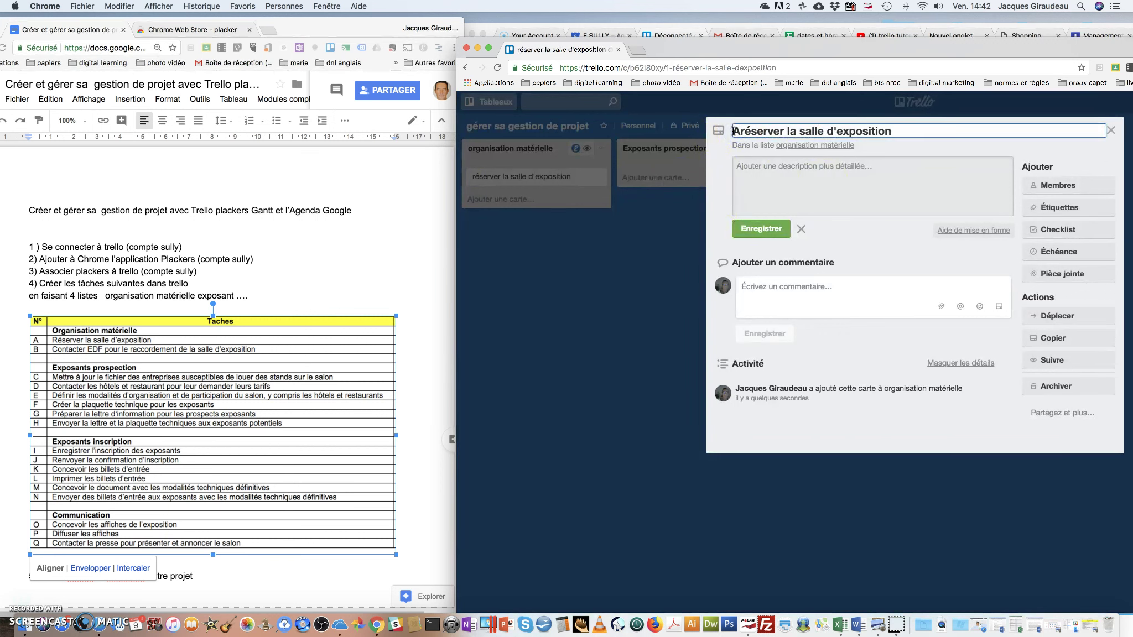
text())
key(Return)
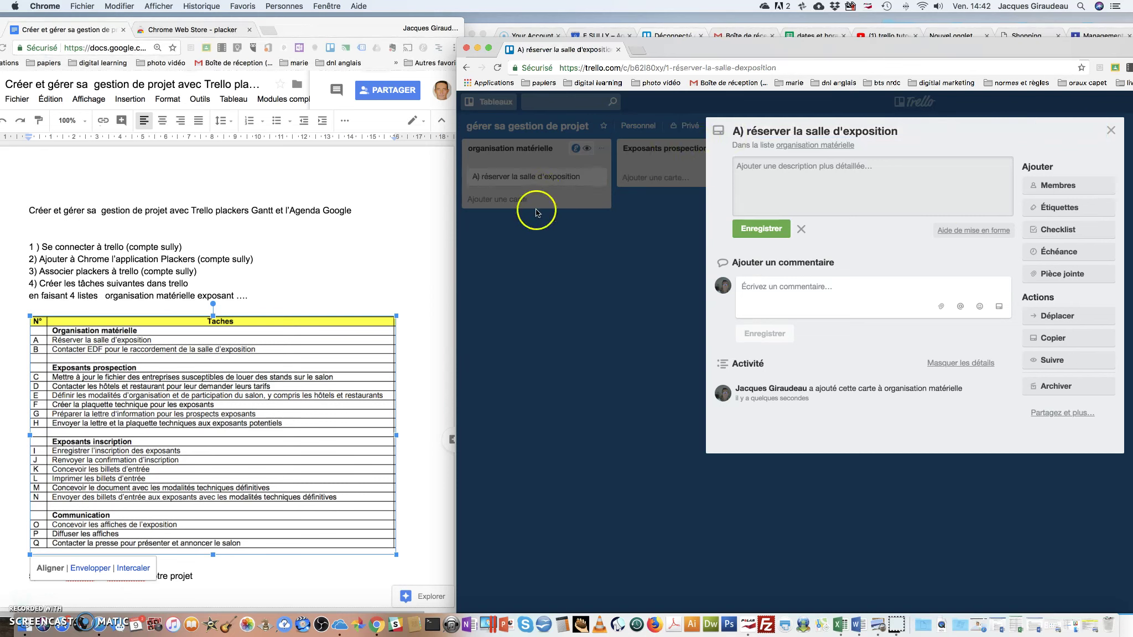
click(1114, 126)
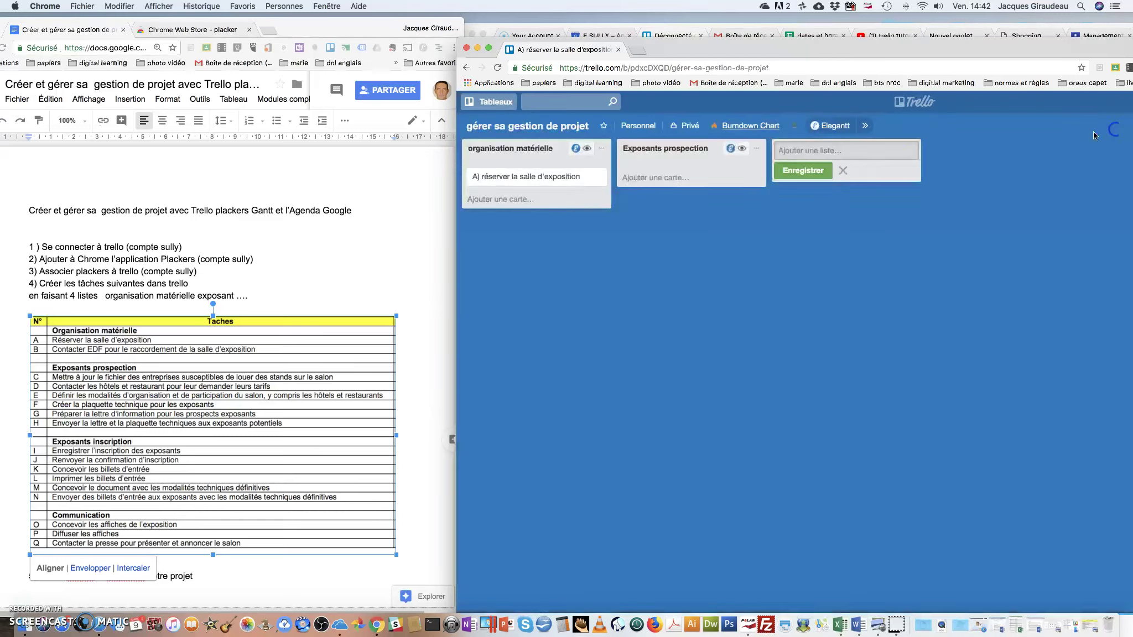
Type a second organisation matérielle card reading 'Contacter EDF pour le raccordement', fixing spelling and capitalisation
click(496, 200)
text(contacter edf contacter EDF pour le)
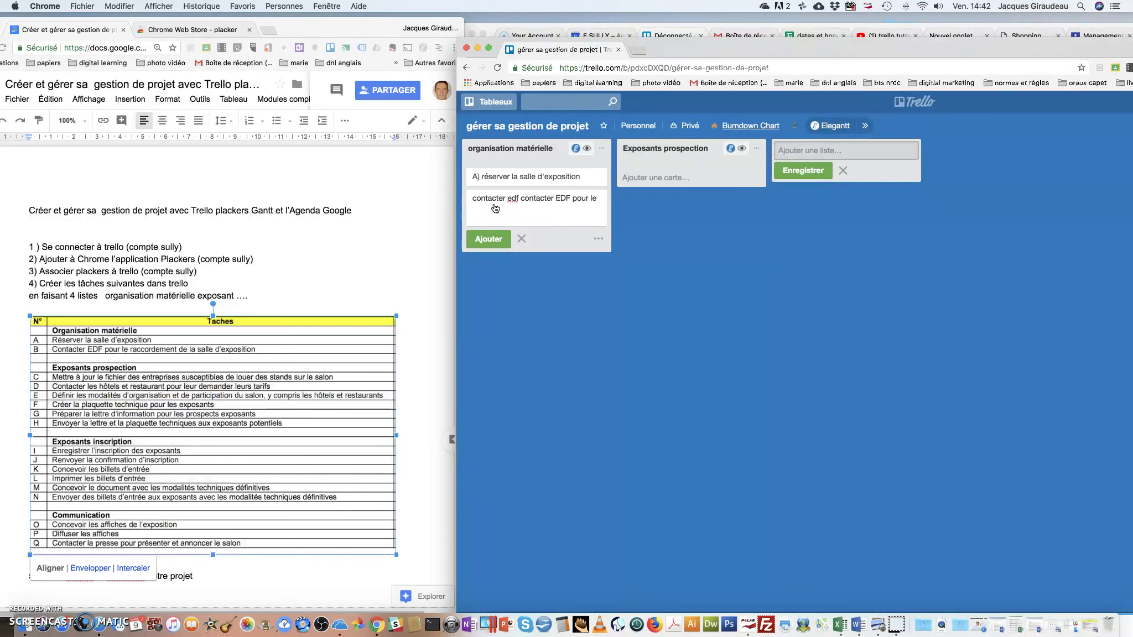
text(acordement)
click(494, 208)
text(d)
right_click(499, 209)
click(512, 201)
key(BackSpace)
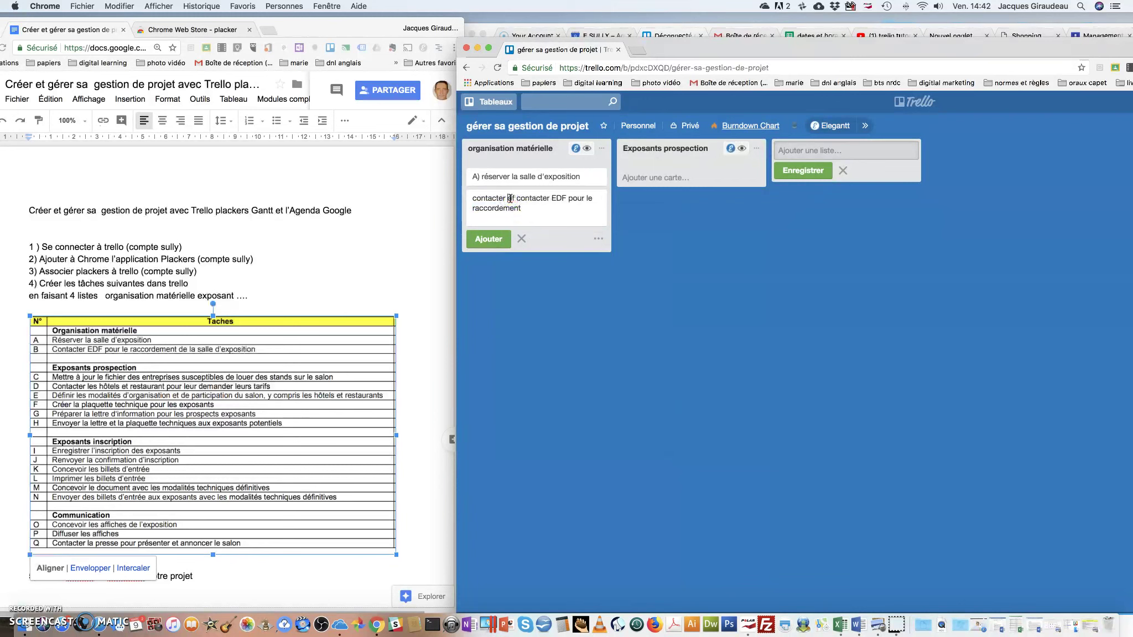
key(BackSpace)
key(BackSpace)
key(BackSpace)
key(BackSpace)
key(BackSpace)
key(BackSpace)
key(BackSpace)
key(BackSpace)
key(BackSpace)
key(BackSpace)
key(BackSpace)
key(BackSpace)
key(BackSpace)
key(BackSpace)
text(C)
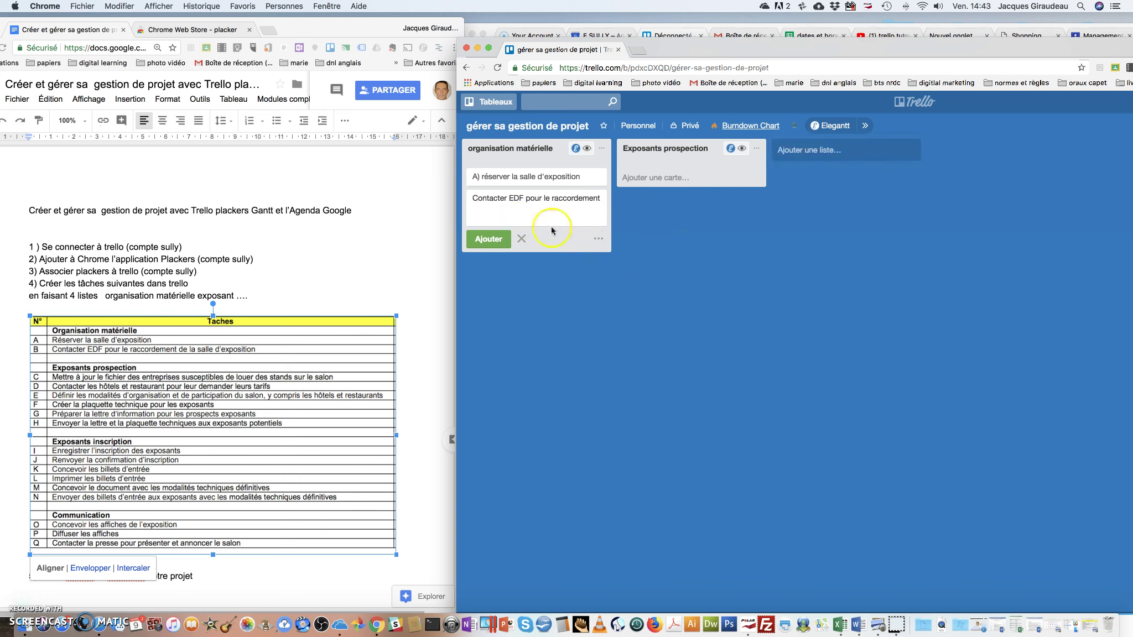
drag(885, 58, 826, 70)
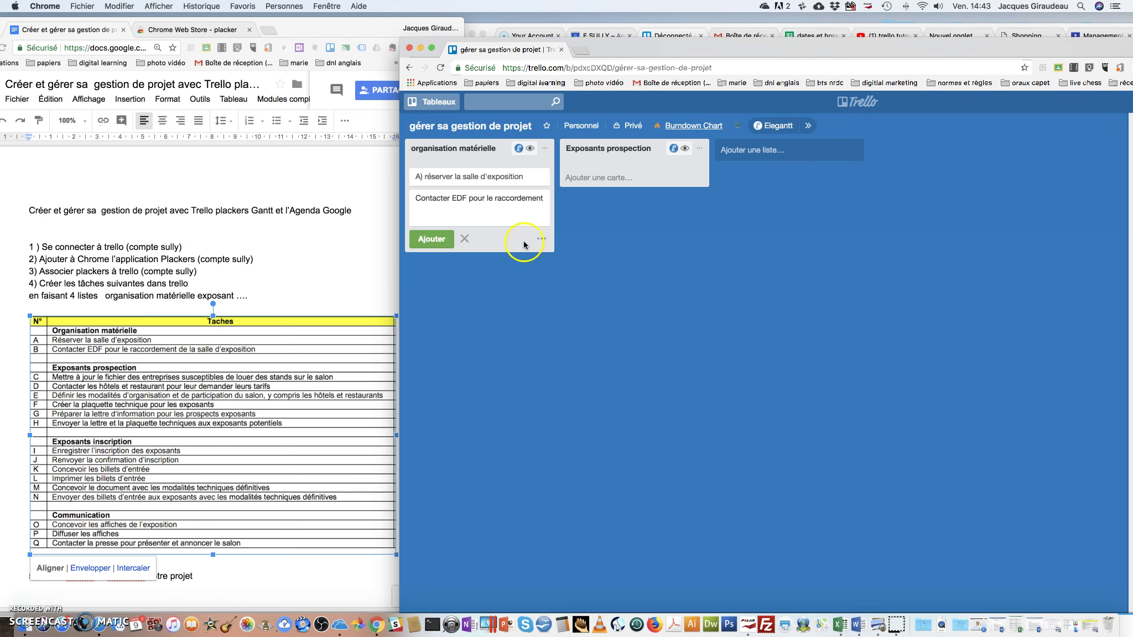
Maximise the board window and launch the Placker extension for this Trello board
double_click(790, 47)
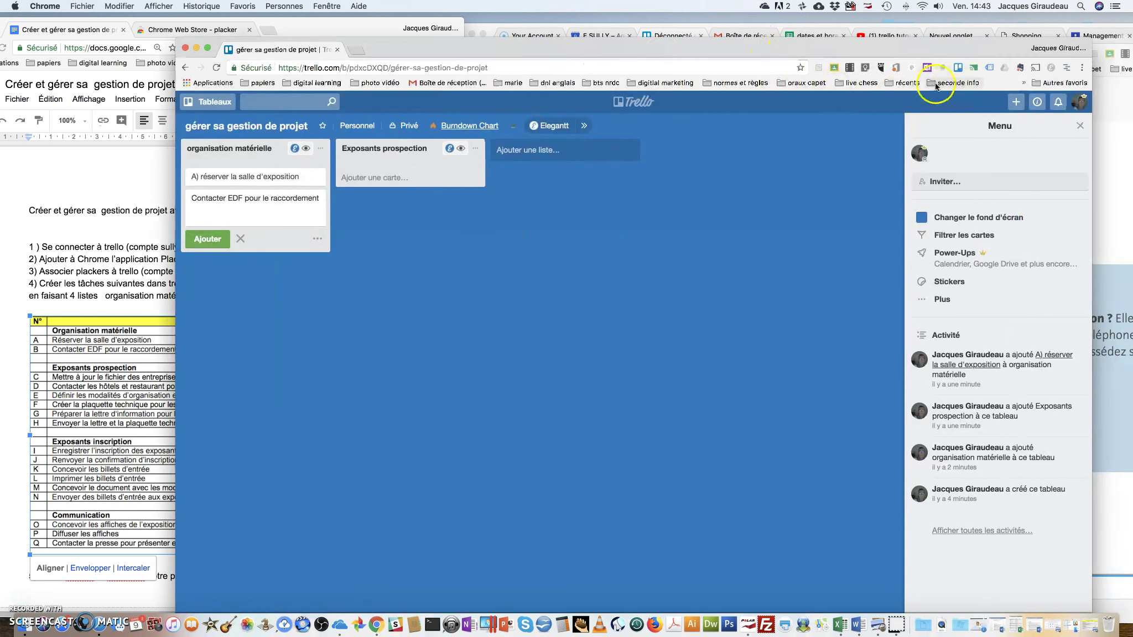
click(1065, 70)
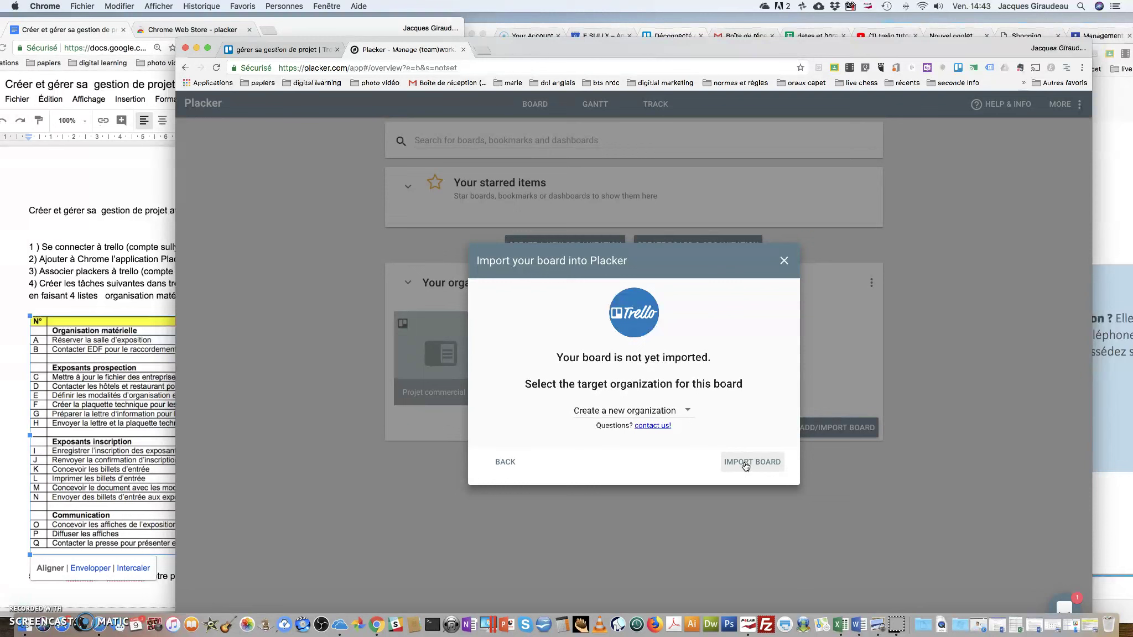
Import the board into Placker, dismiss the wizard, and open 'gérer sa gestion de projet'
click(746, 463)
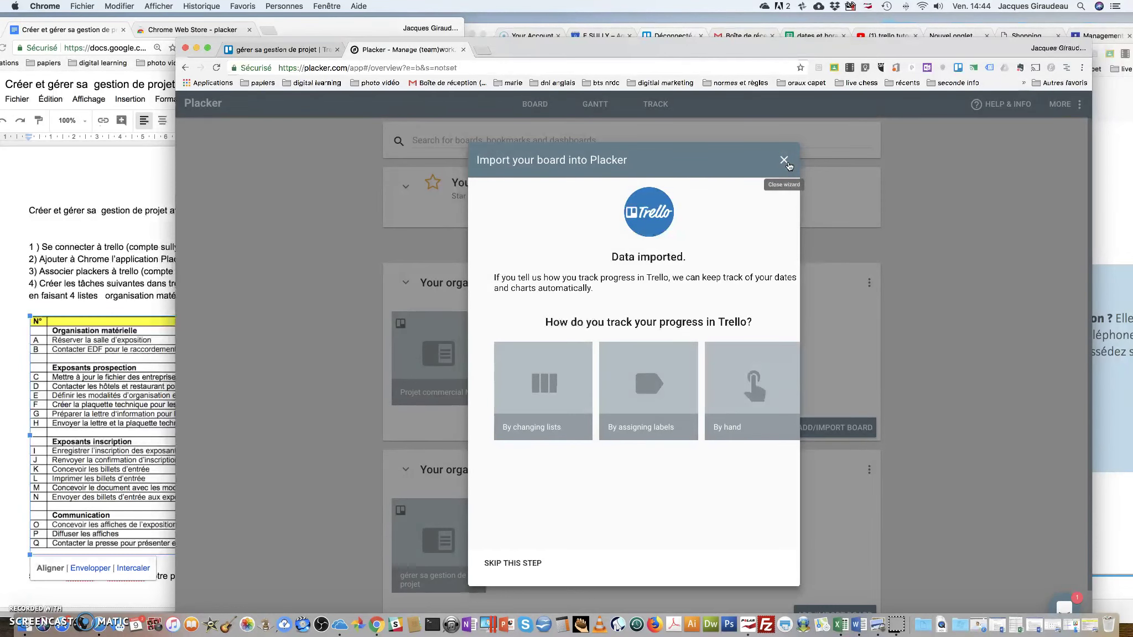
click(788, 164)
scroll(721, 416, down, 1)
click(419, 486)
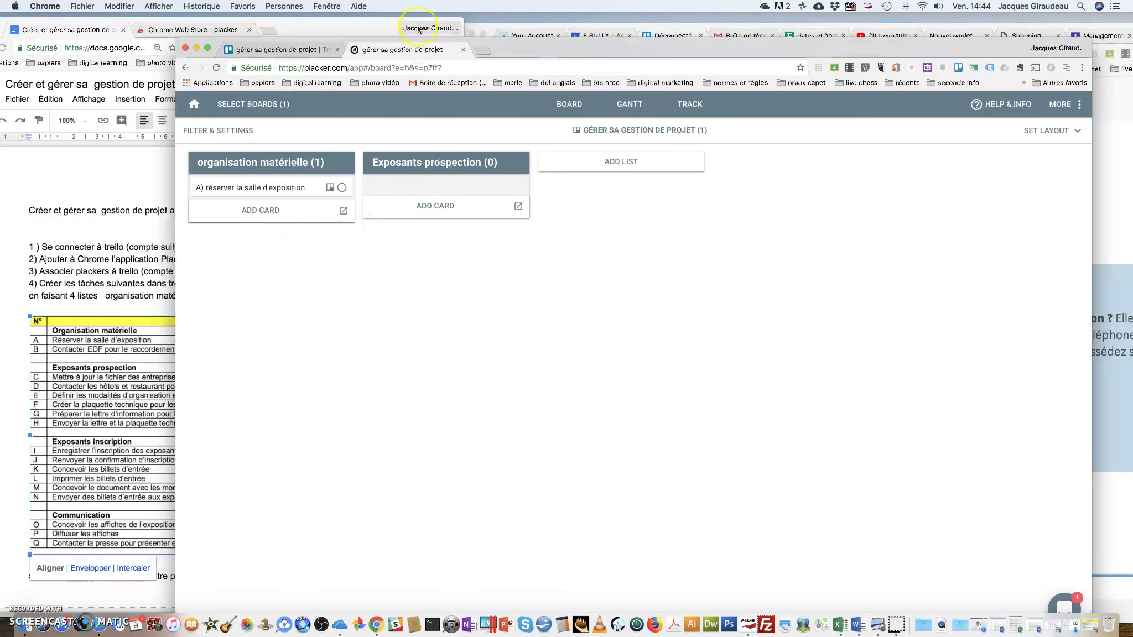
drag(387, 49, 531, 49)
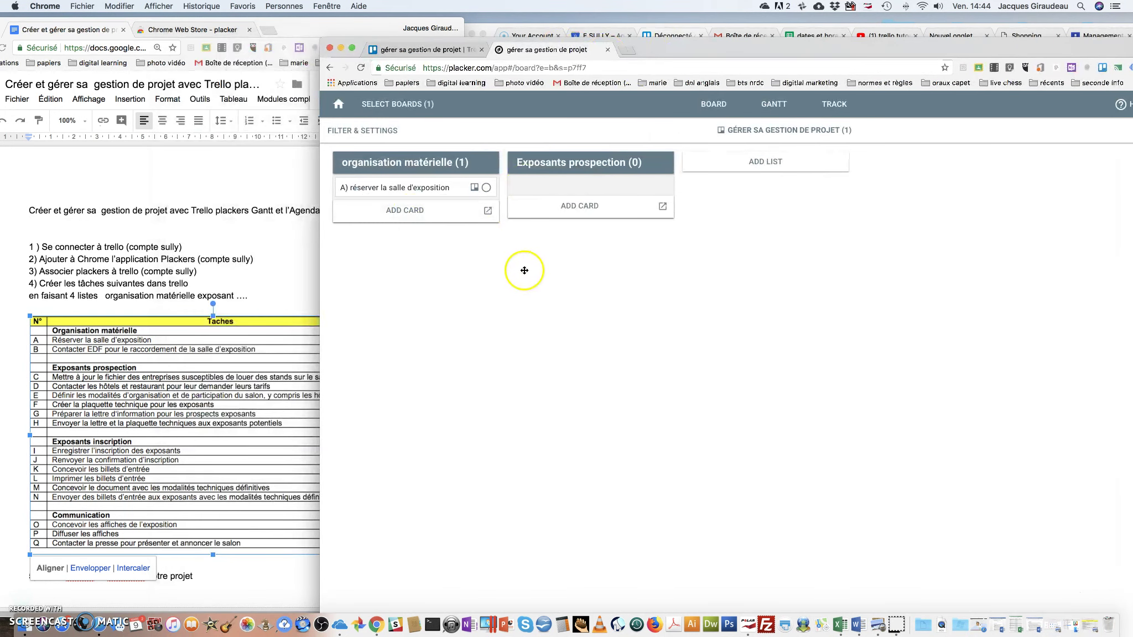
Save the EDF card, retitle it 'A)Contacter EDF pour le raccordement', and verify it in Placker
click(402, 50)
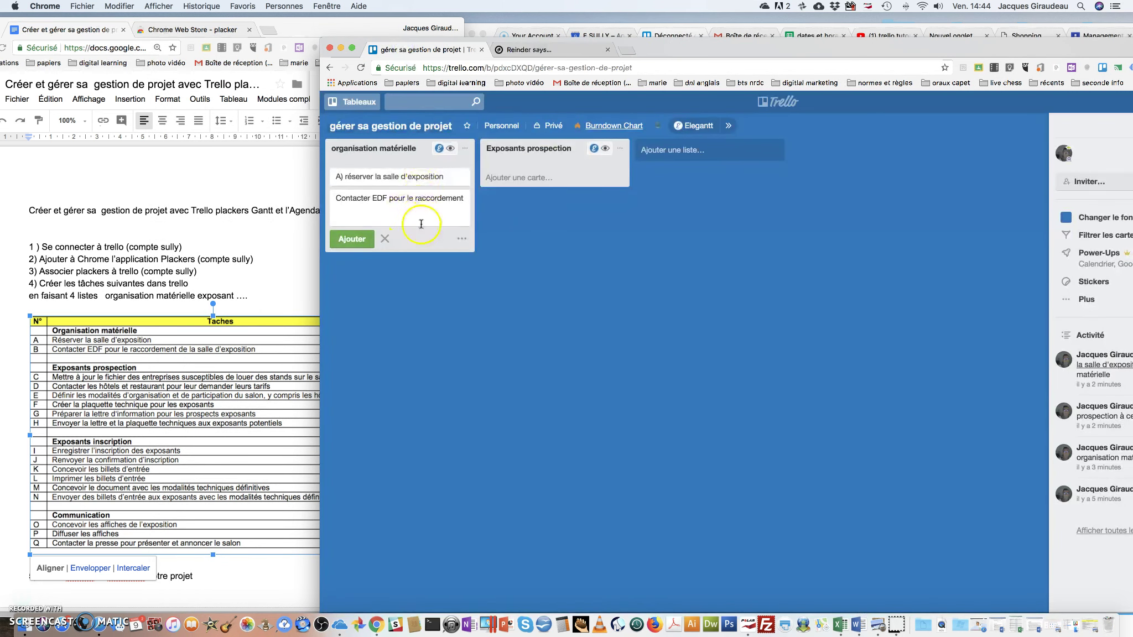
click(350, 243)
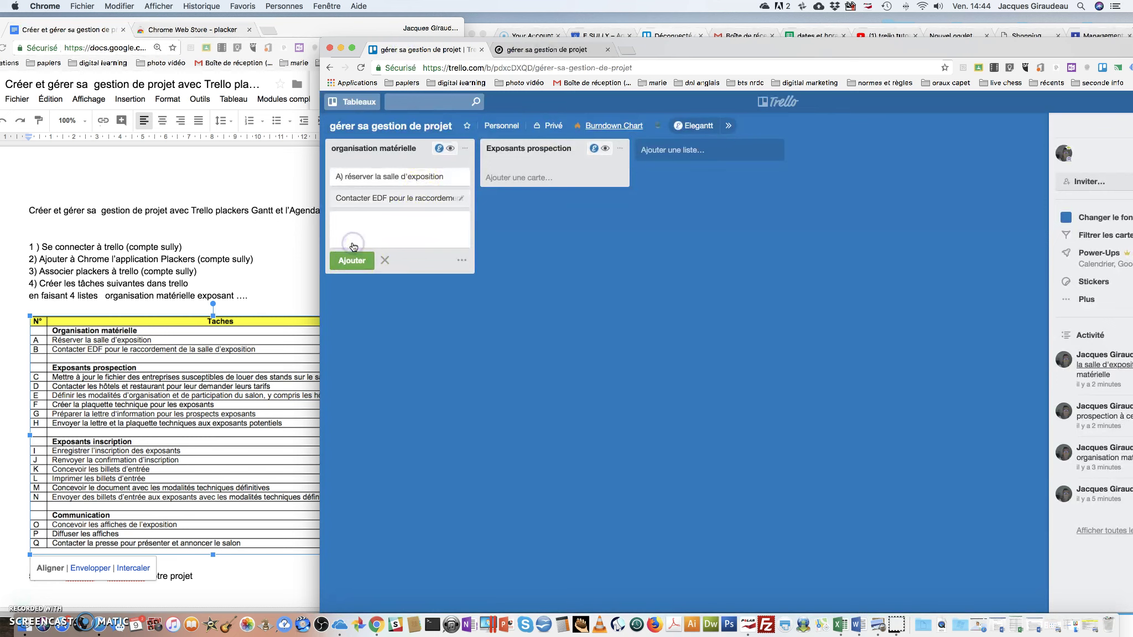
click(336, 203)
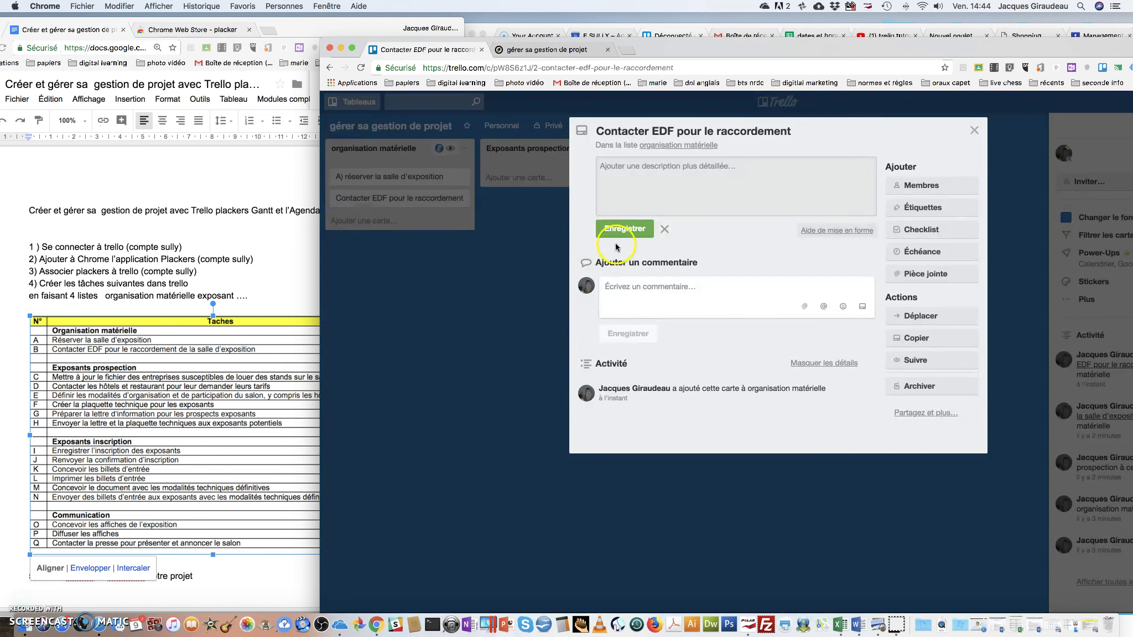
click(597, 130)
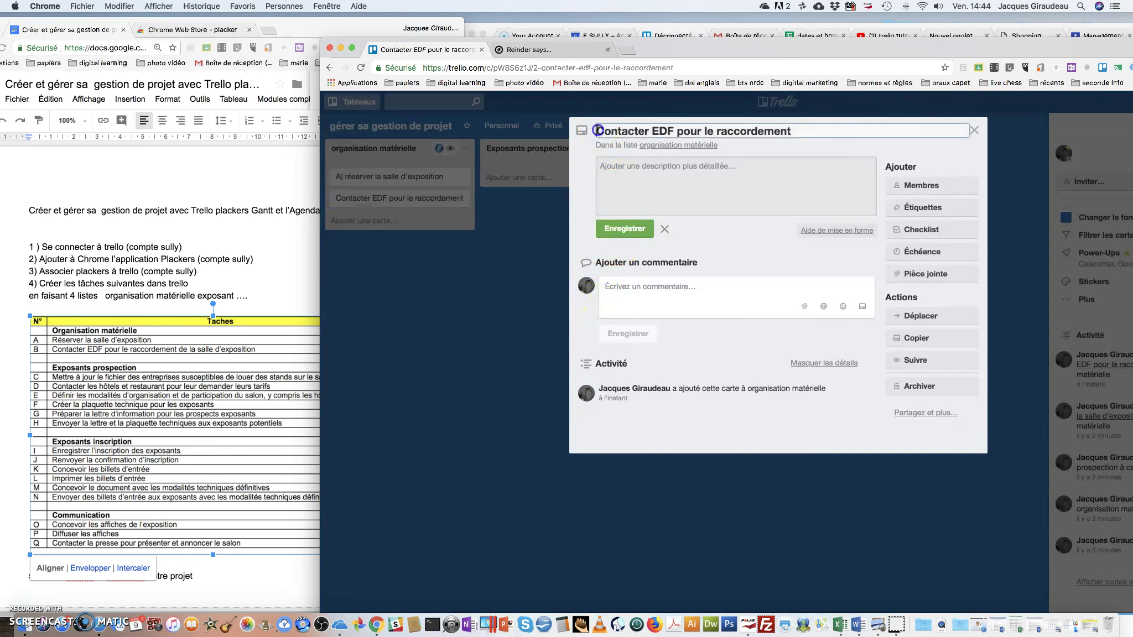
text(A))
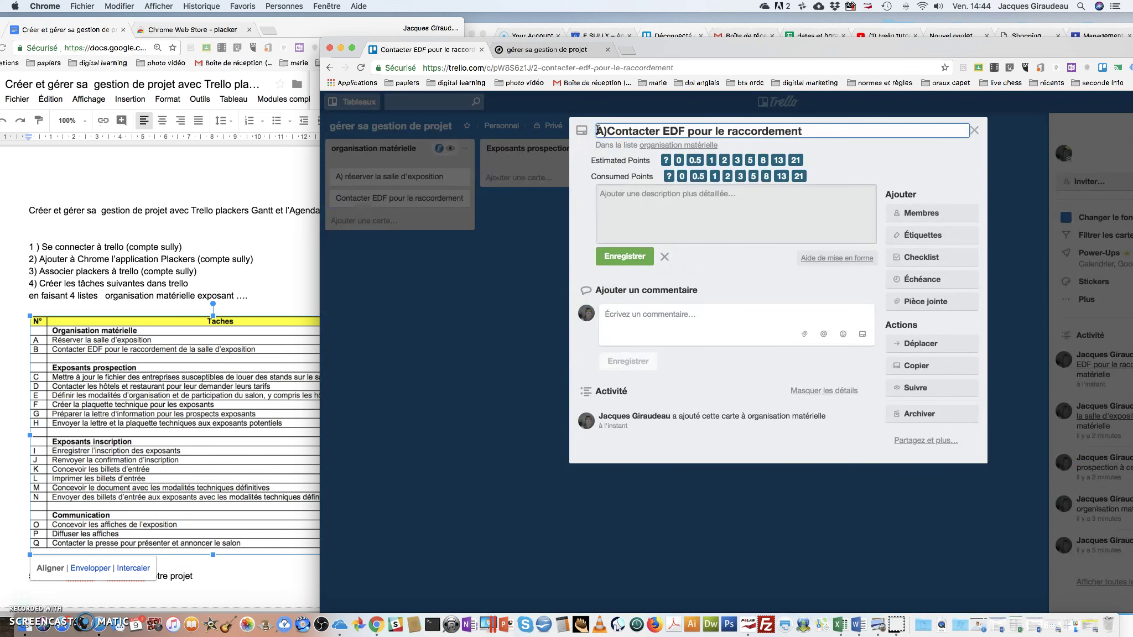
click(652, 330)
click(916, 162)
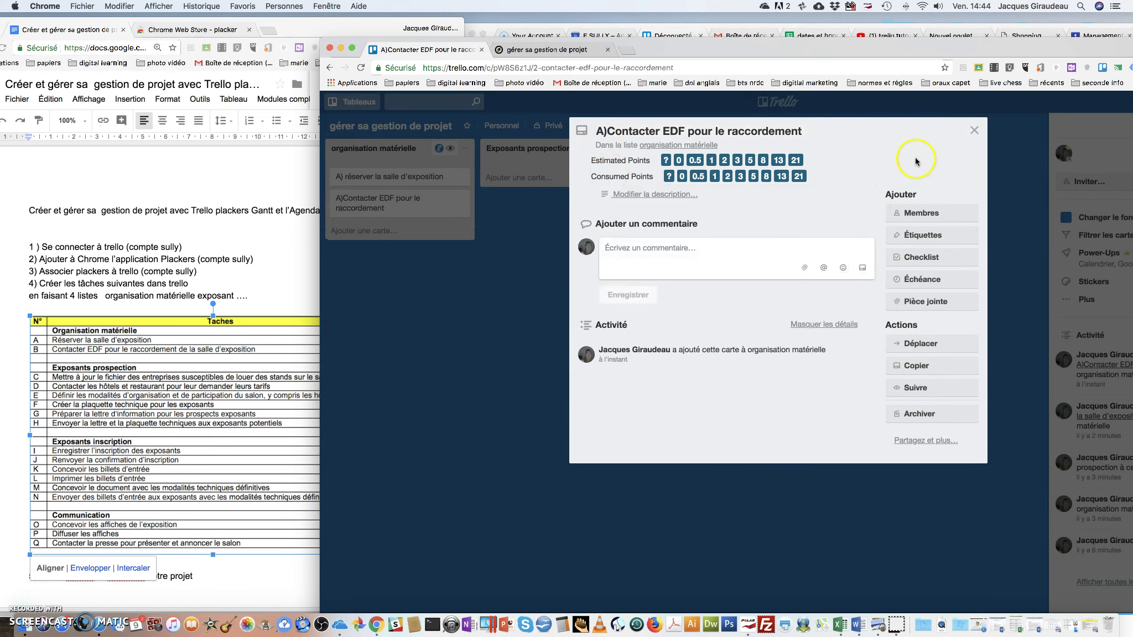
click(974, 130)
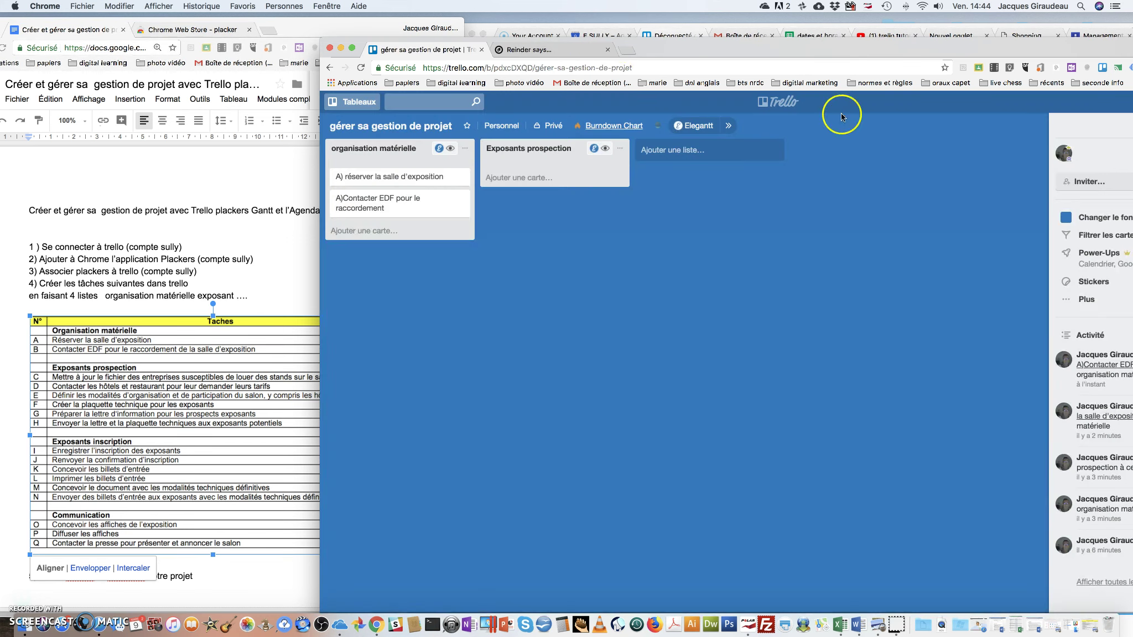
click(543, 54)
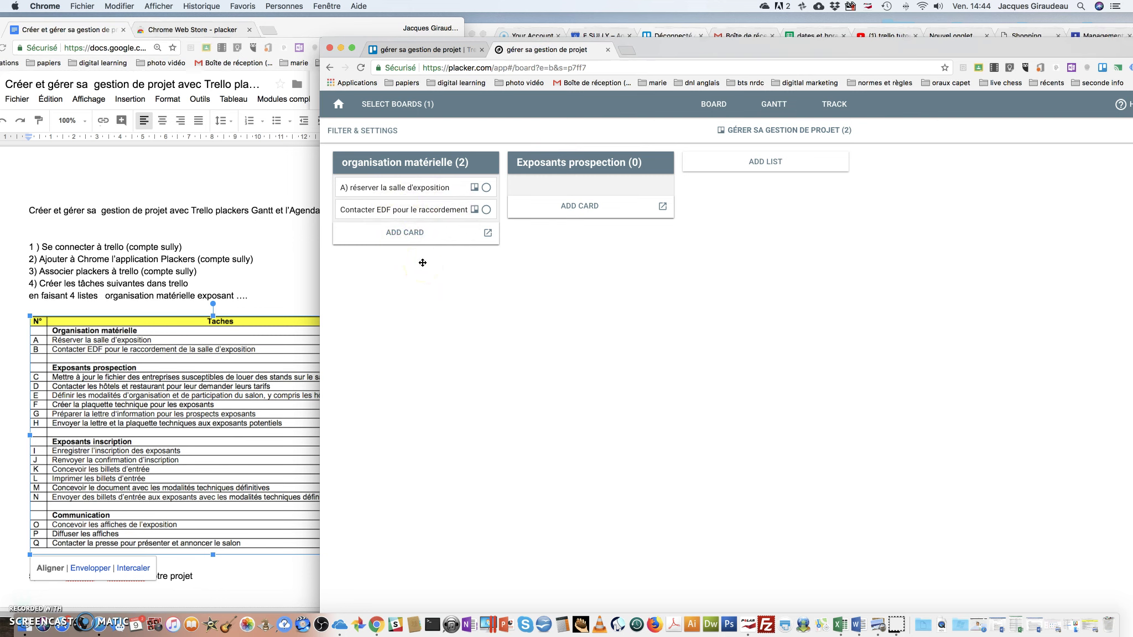
click(406, 51)
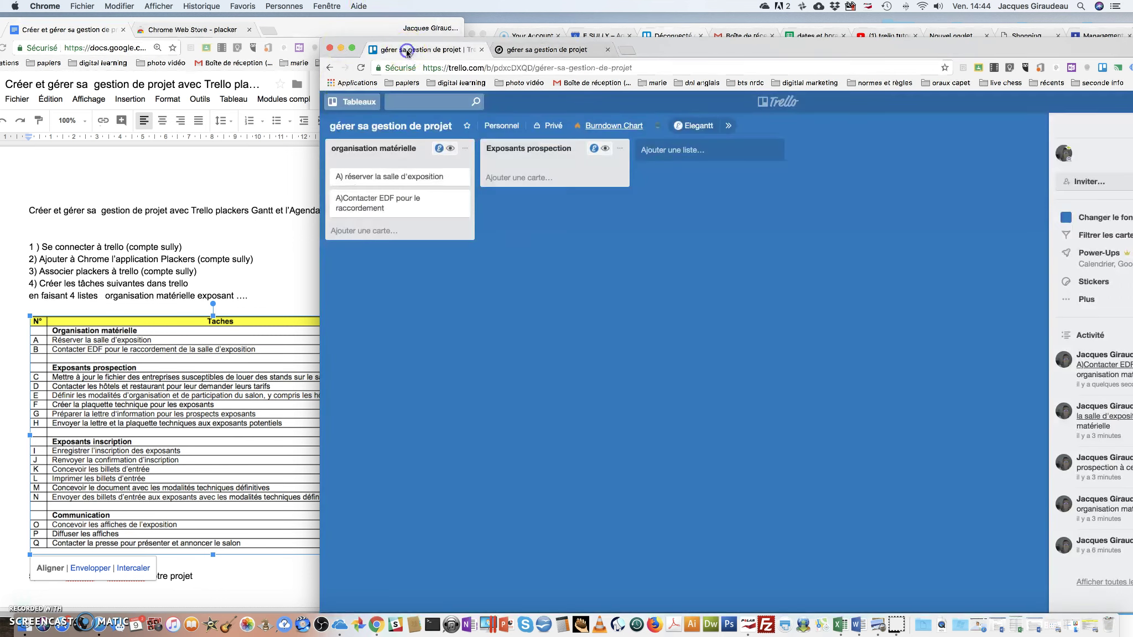
Rename the EDF card to 'B)Contacter EDF pour le raccordement'
click(349, 205)
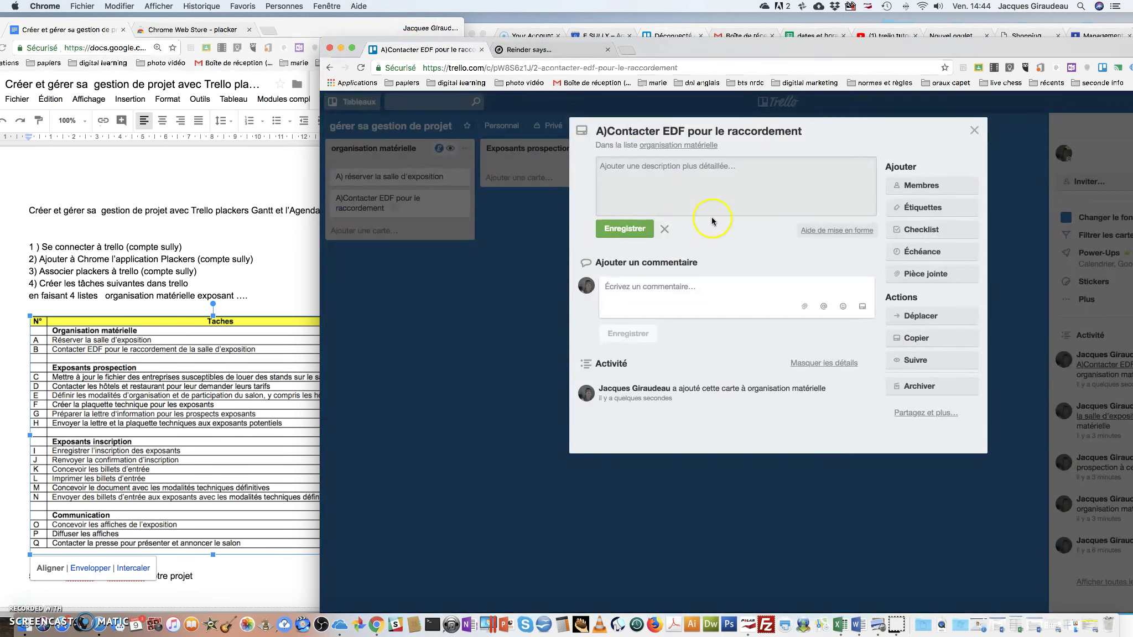
click(602, 131)
key(BackSpace)
text(B)
key(Return)
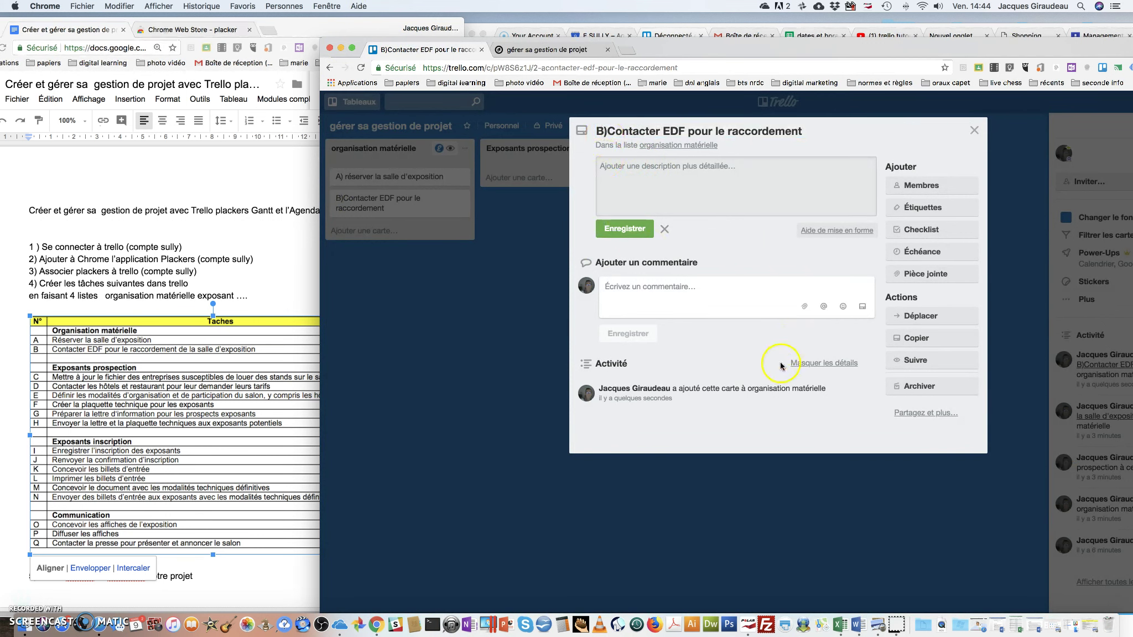
click(977, 133)
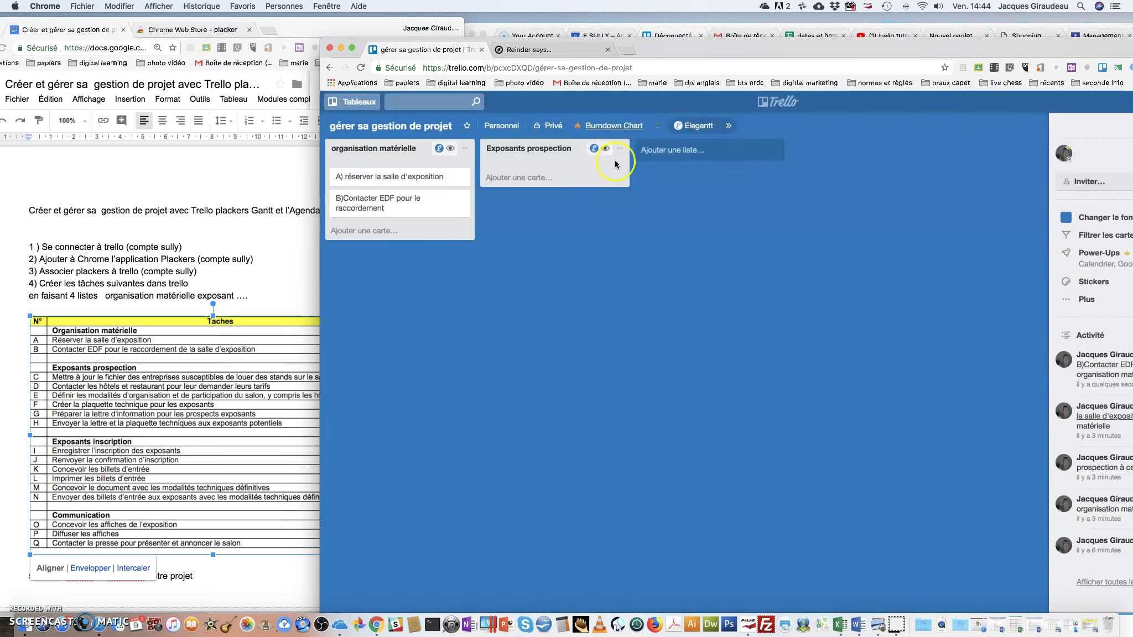
Reload Placker's board view to confirm the renamed B) card appears
click(534, 51)
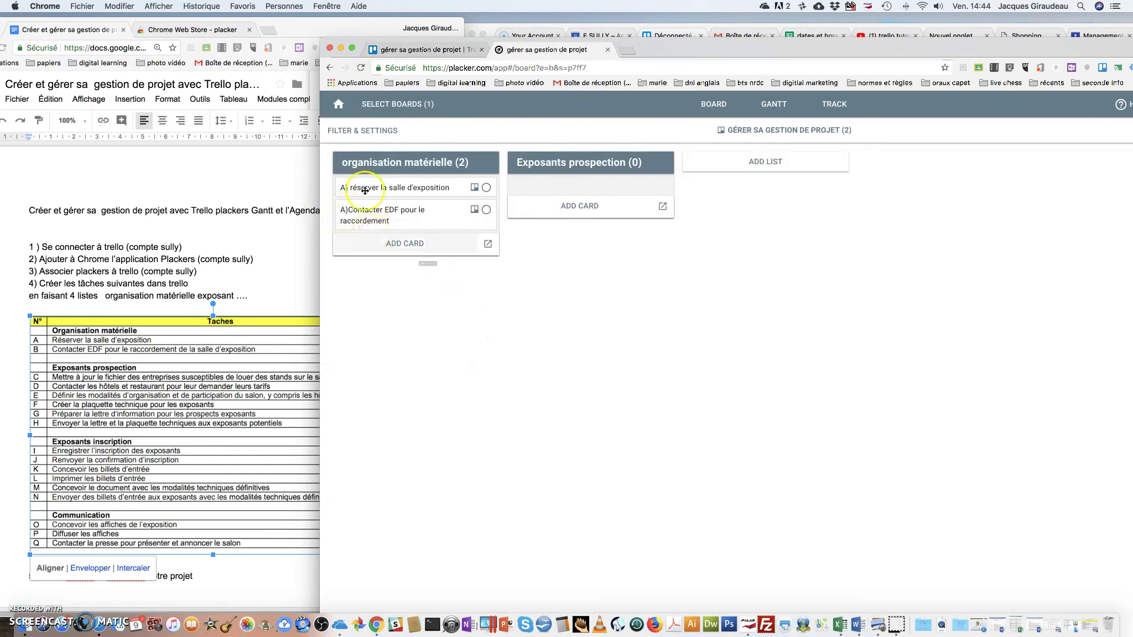
click(365, 70)
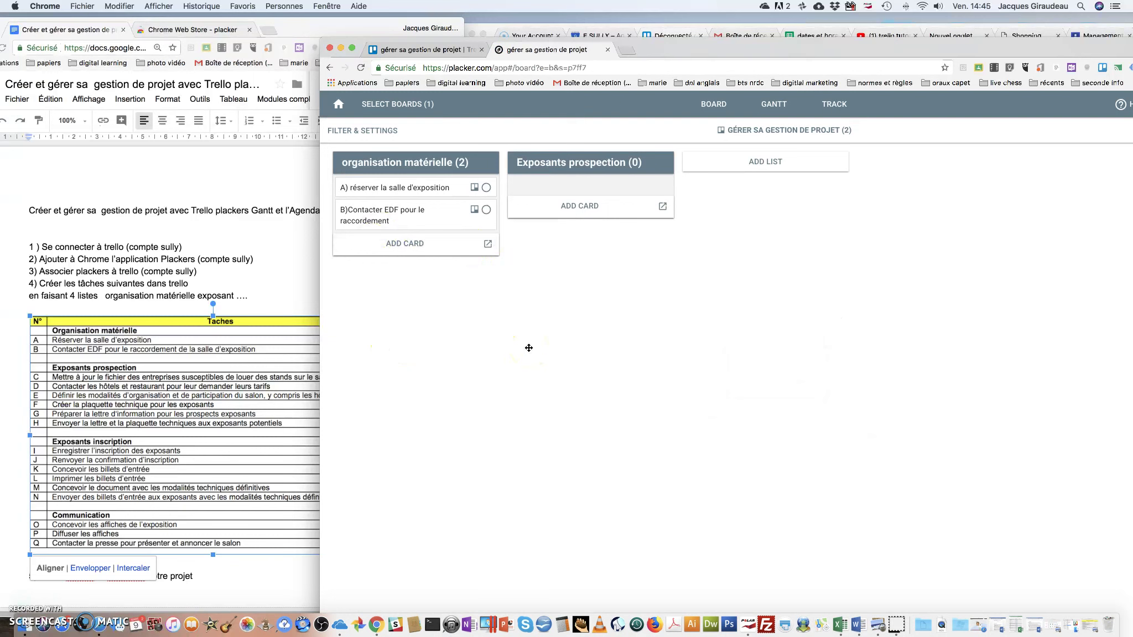
click(716, 107)
drag(629, 52, 780, 28)
click(579, 28)
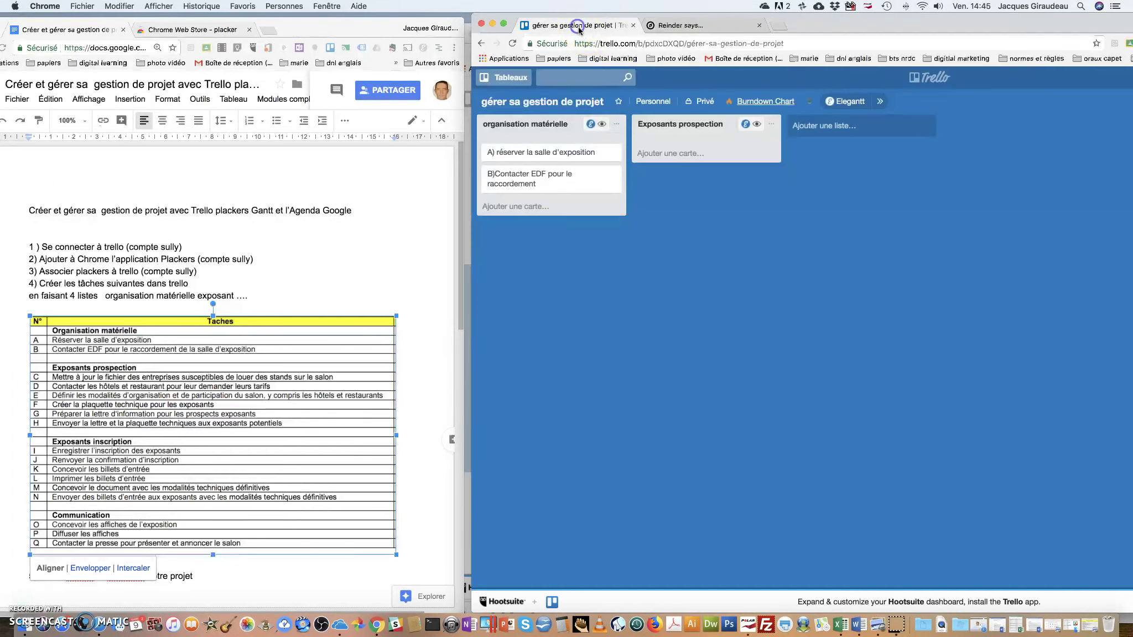
click(682, 25)
drag(825, 26, 855, 28)
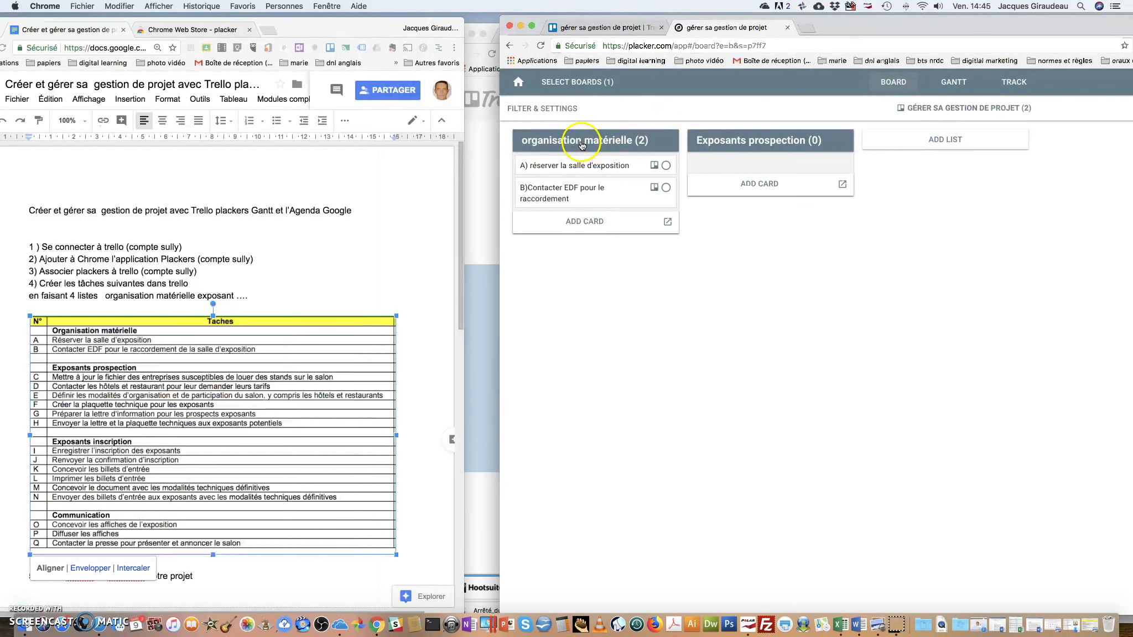
click(590, 28)
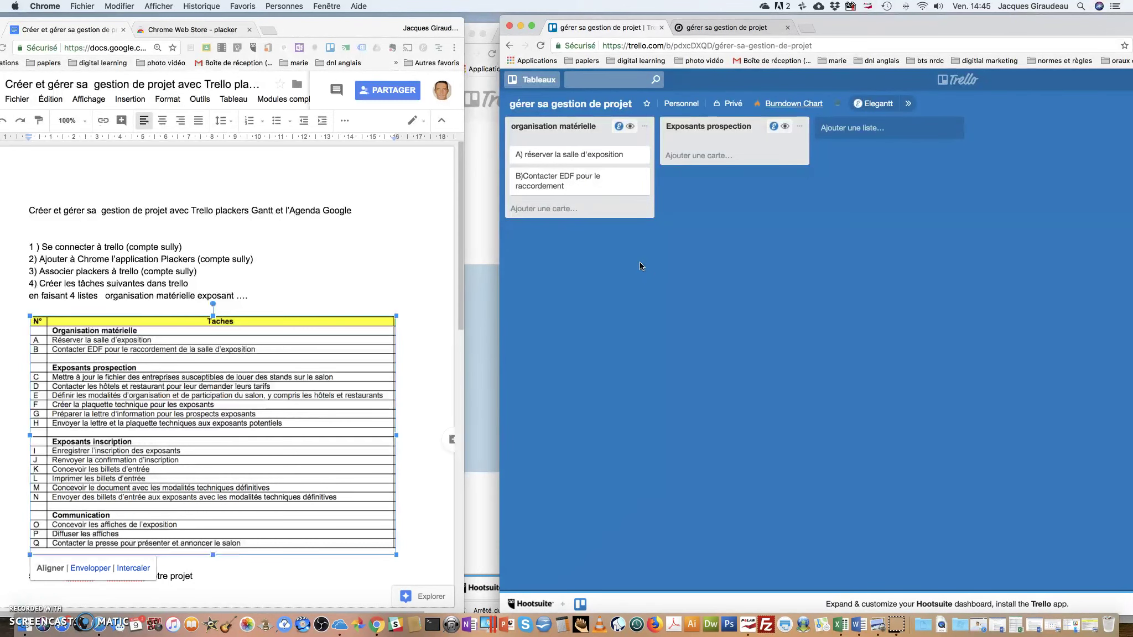
click(553, 187)
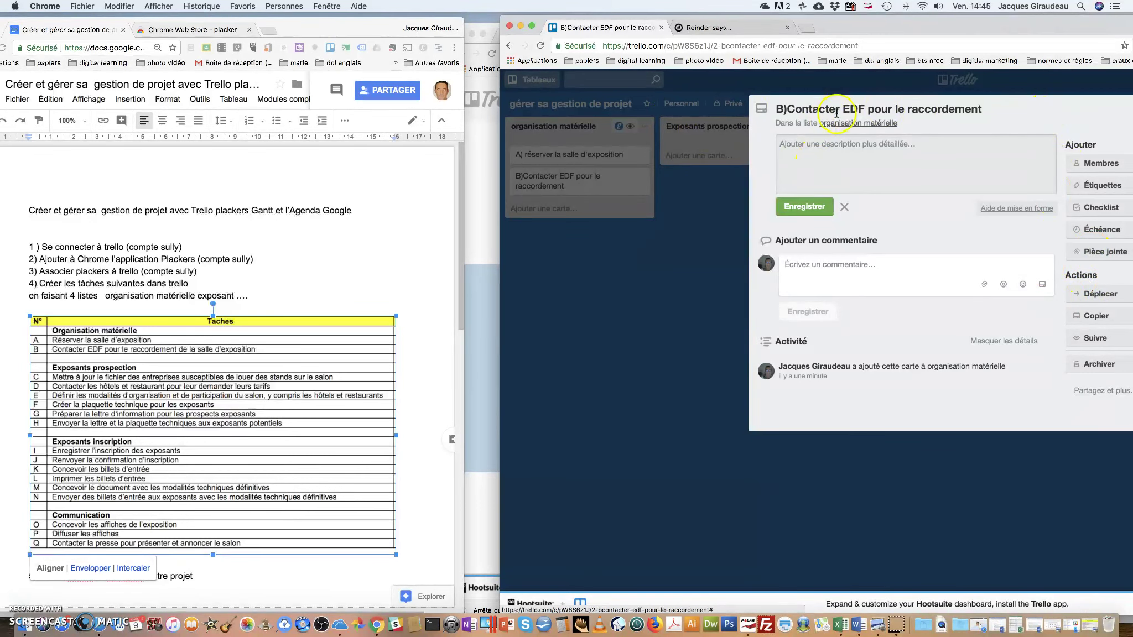
drag(886, 29, 780, 30)
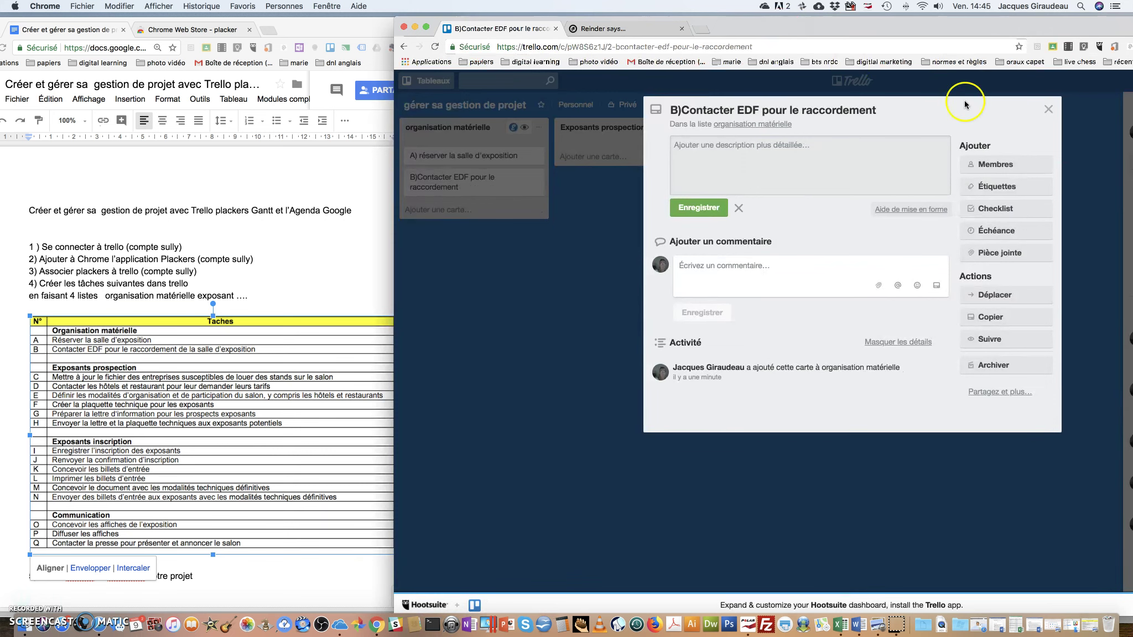
click(1029, 119)
click(1049, 111)
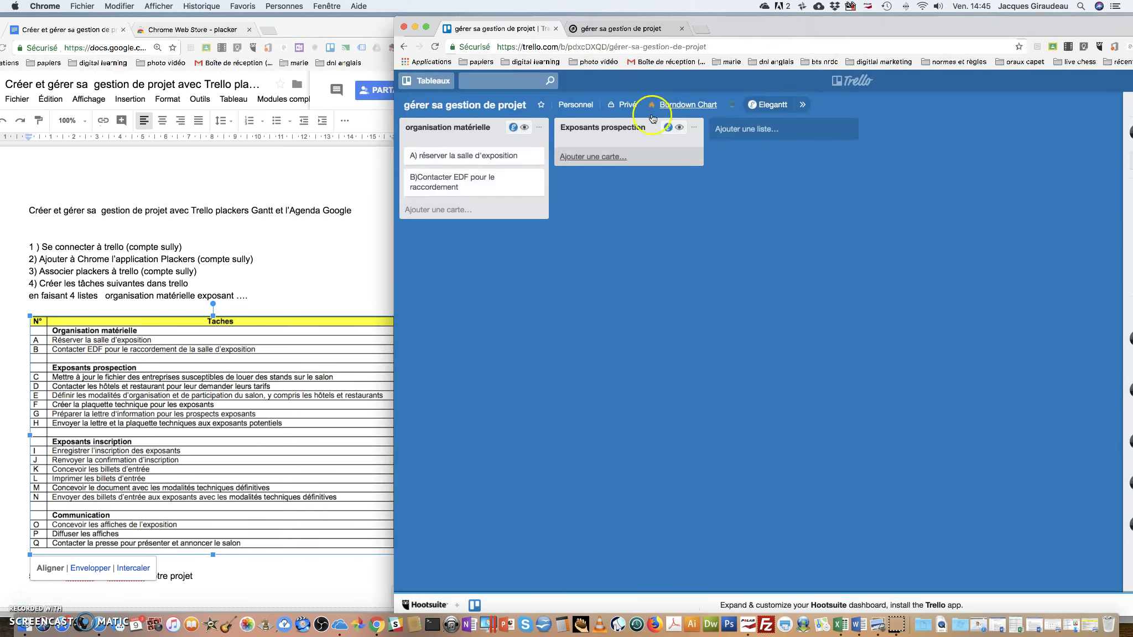
click(642, 32)
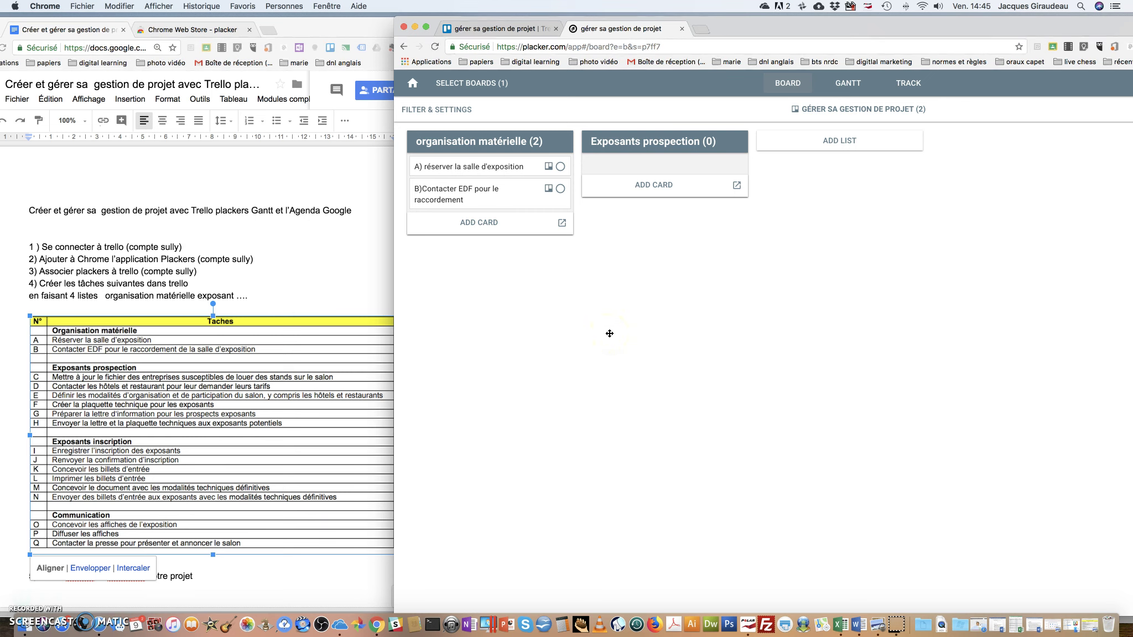
Open Placker's Gantt chart and review the anteriority table in the task document
click(848, 83)
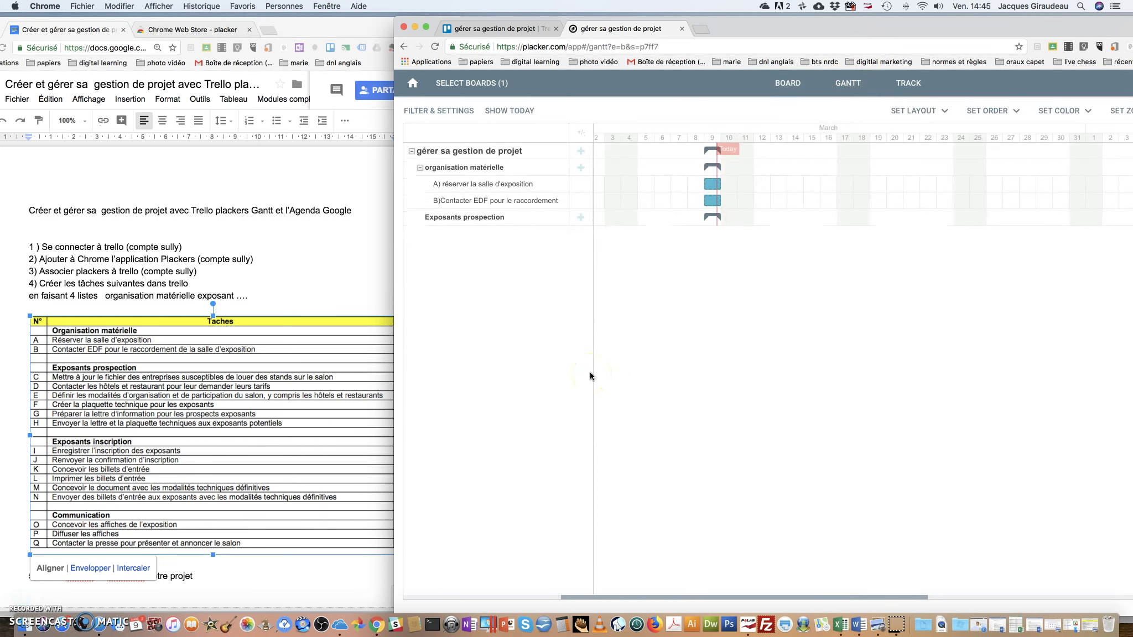
drag(763, 29, 862, 43)
click(278, 387)
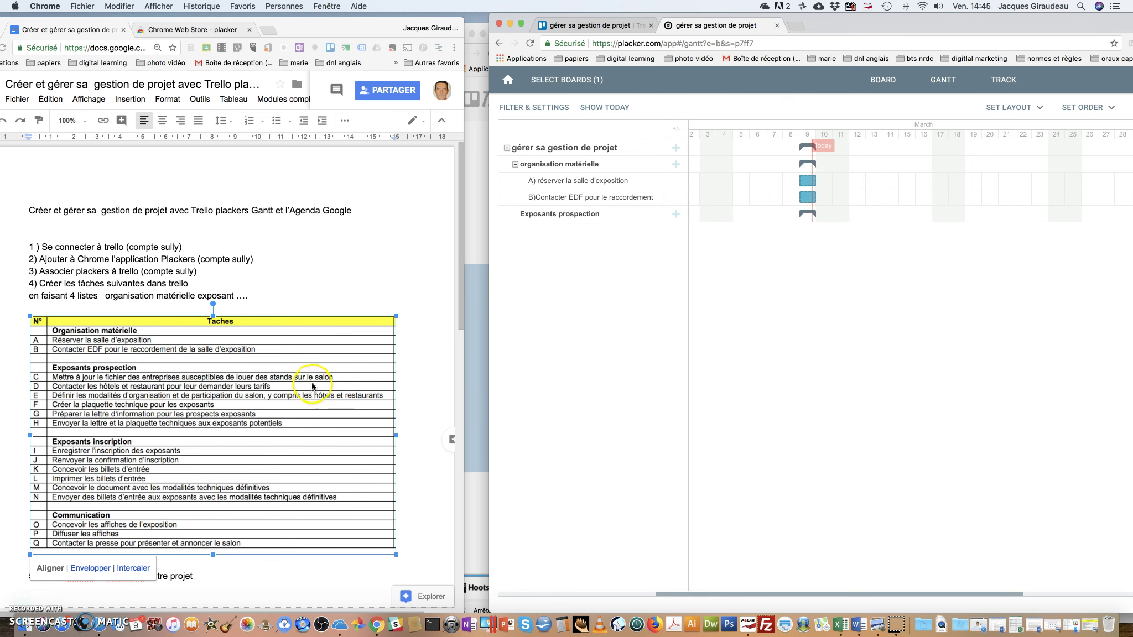
scroll(246, 295, down, 2)
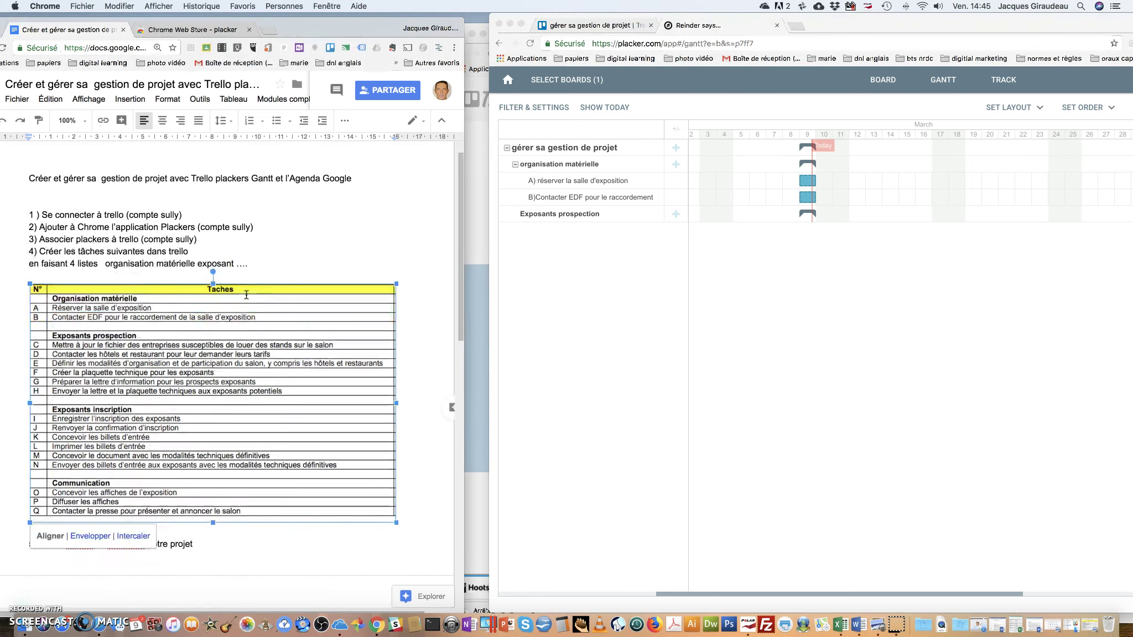
scroll(120, 259, down, 5)
scroll(119, 259, up, 5)
scroll(42, 440, down, 5)
scroll(43, 440, up, 5)
scroll(124, 406, down, 2)
scroll(125, 404, down, 4)
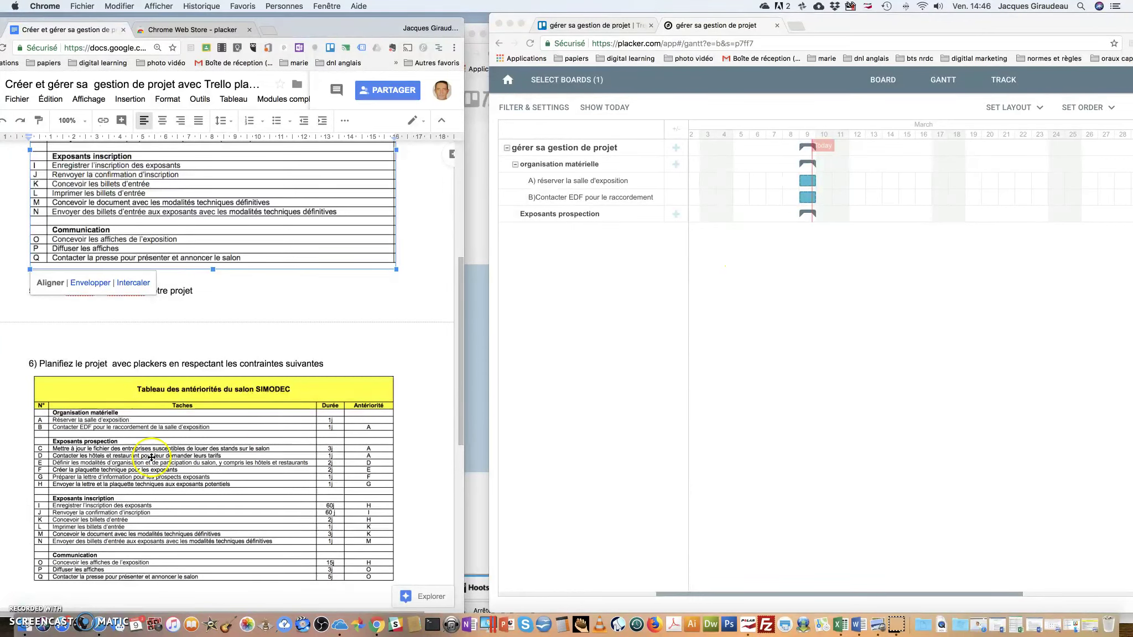
scroll(799, 201, left, 1)
Move task B's Gantt bar to 10 March so it follows task A
click(845, 198)
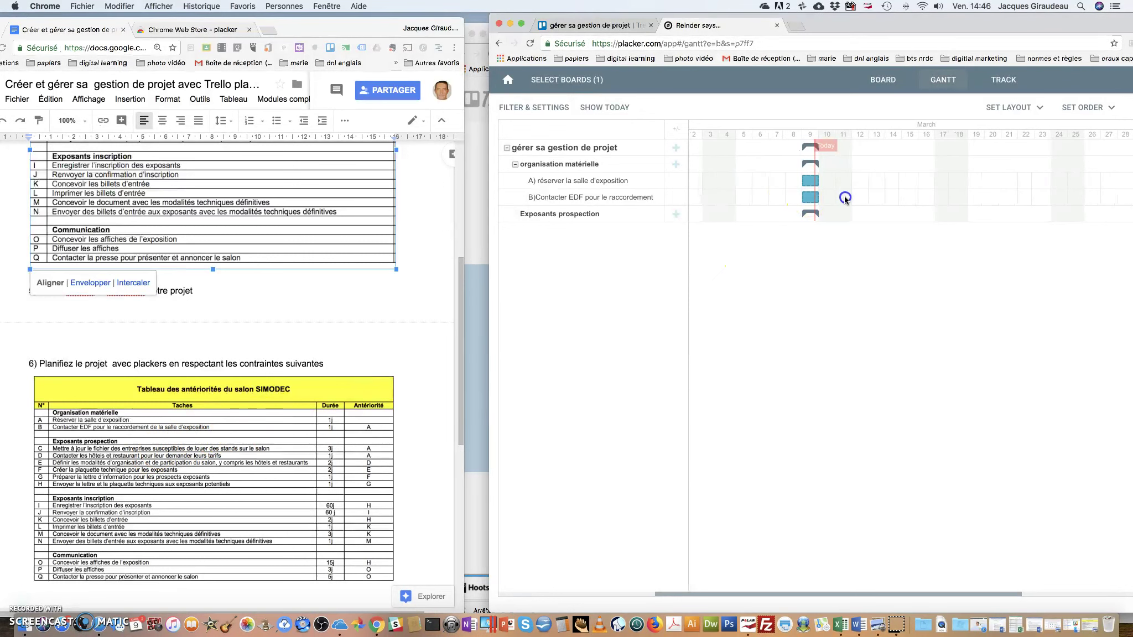
mouse_move(811, 197)
mouse_down()
mouse_move(936, 198)
mouse_move(811, 196)
mouse_up()
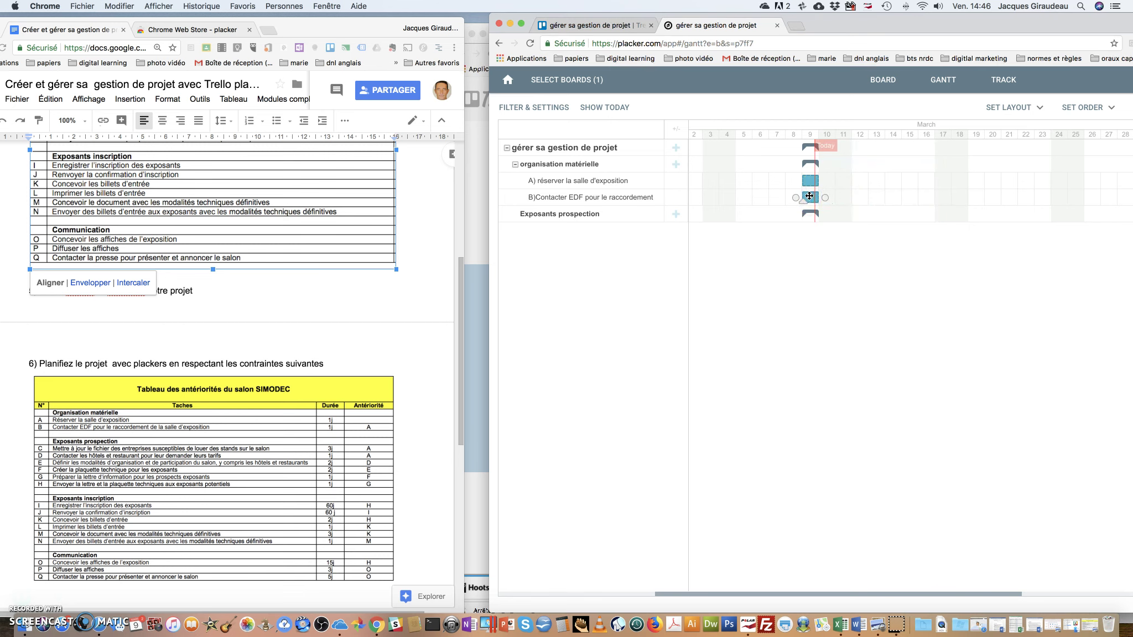
click(593, 24)
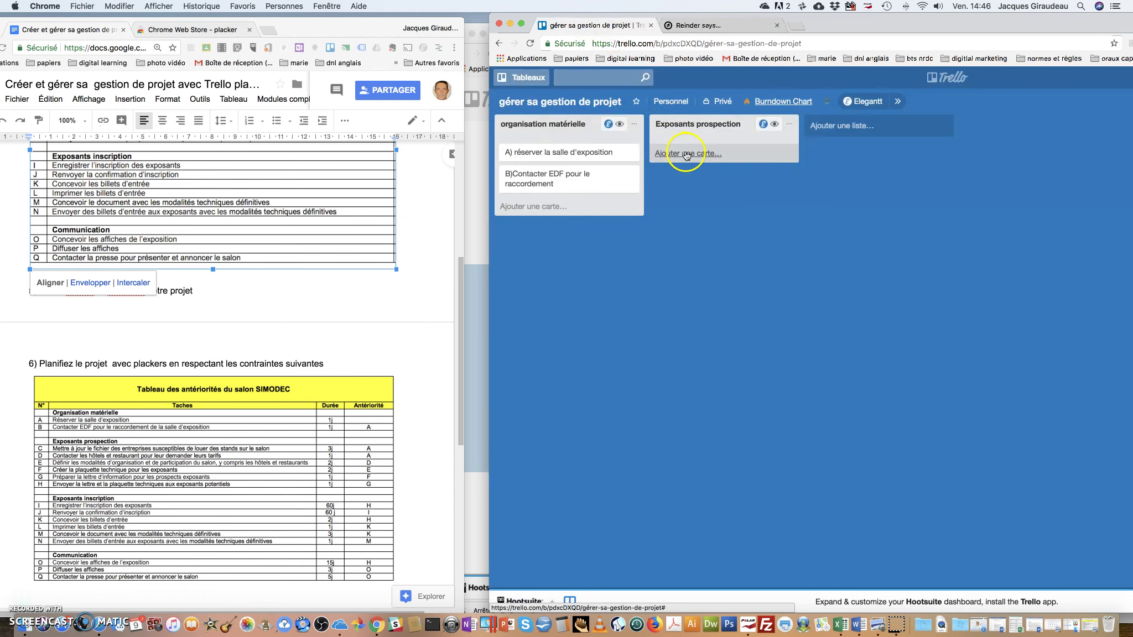
Create the card 'mettre à jour le fichier des entreprises' in the Exposants prospection list
click(686, 155)
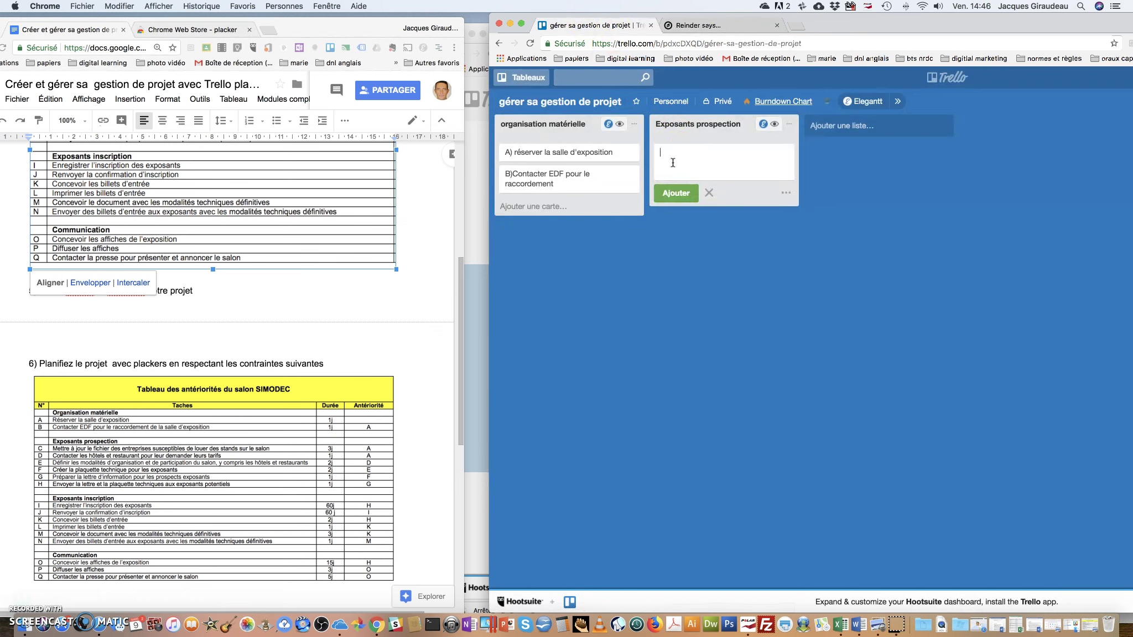
text(mettre à jour le ficheoir)
key(BackSpace)
key(BackSpace)
text(des entrepr)
key(Return)
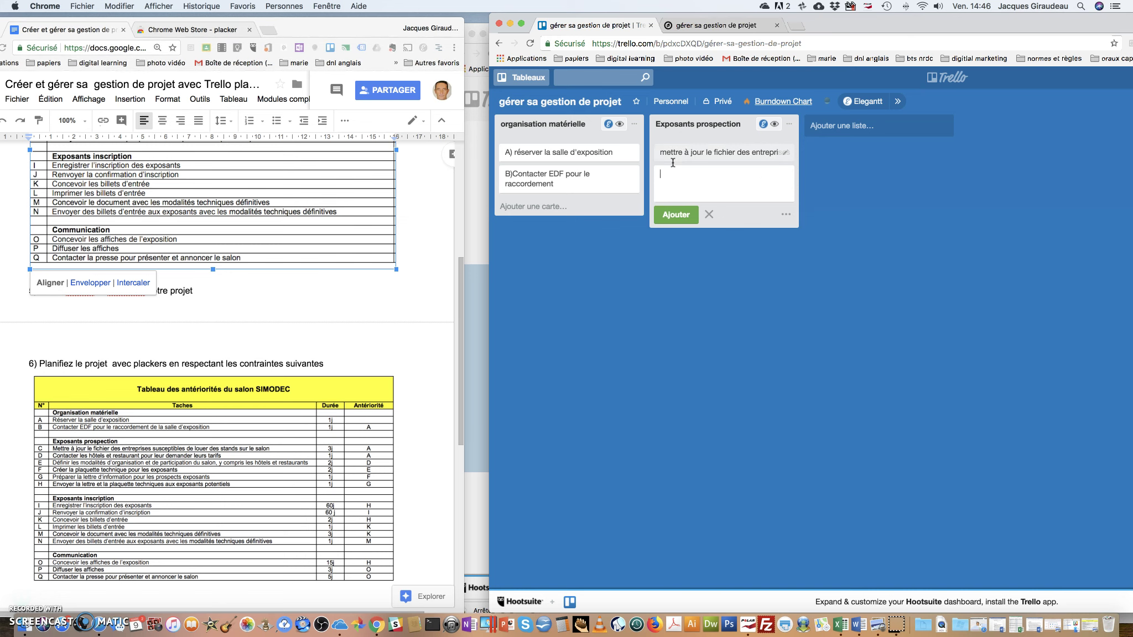
click(690, 24)
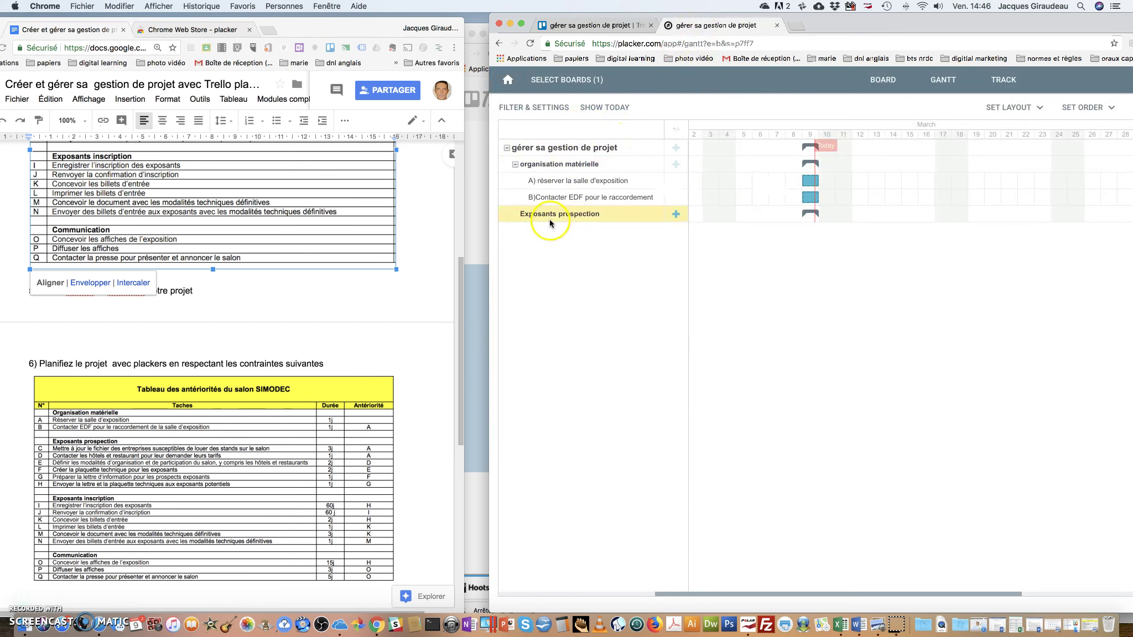
Cancel a new Placker task under Exposants prospection so the synced Trello card shows instead
click(675, 216)
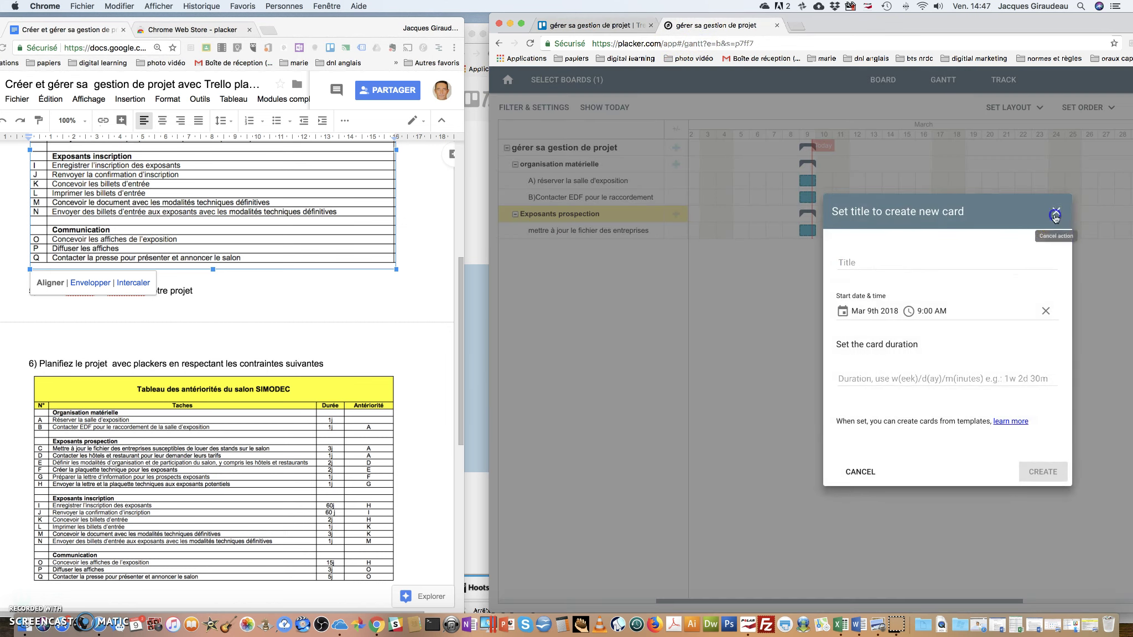
click(1056, 211)
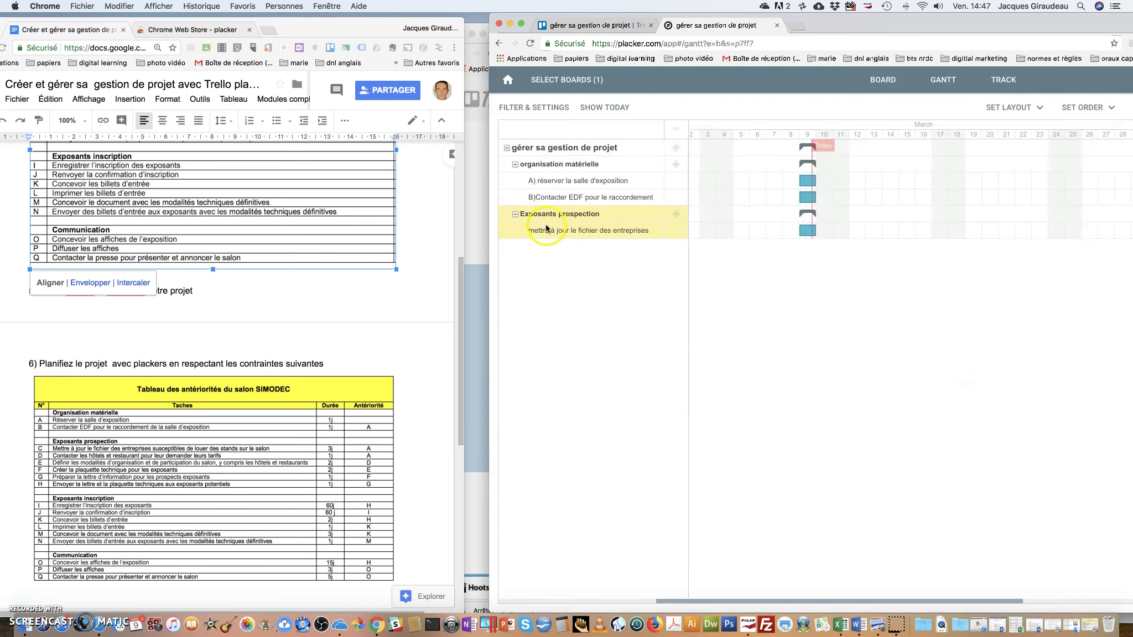
click(623, 276)
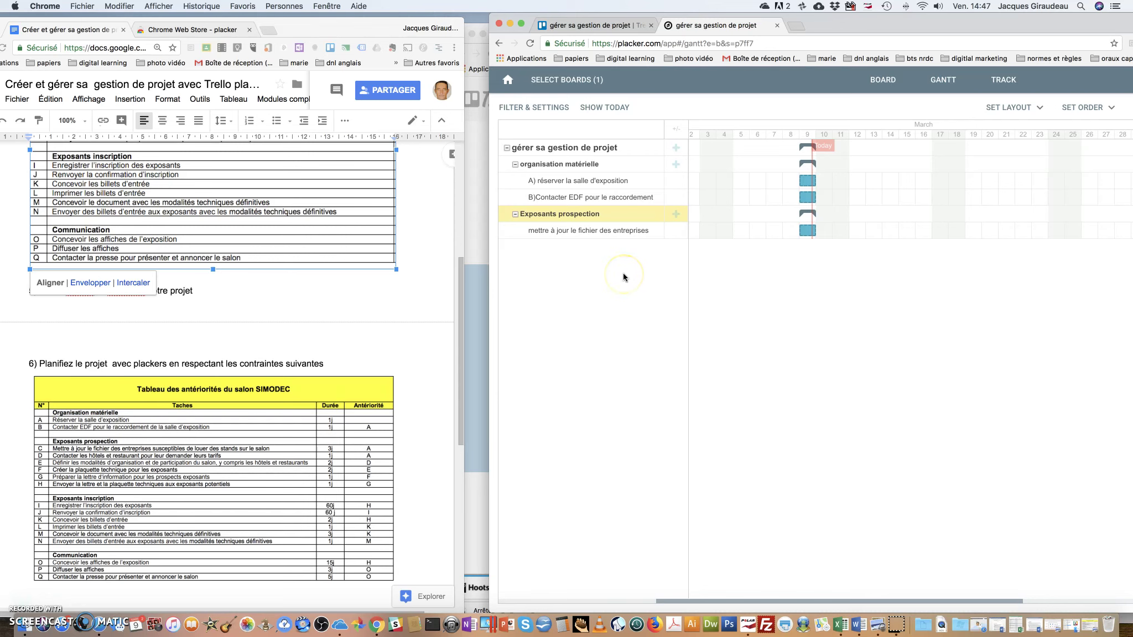
scroll(227, 288, down, 5)
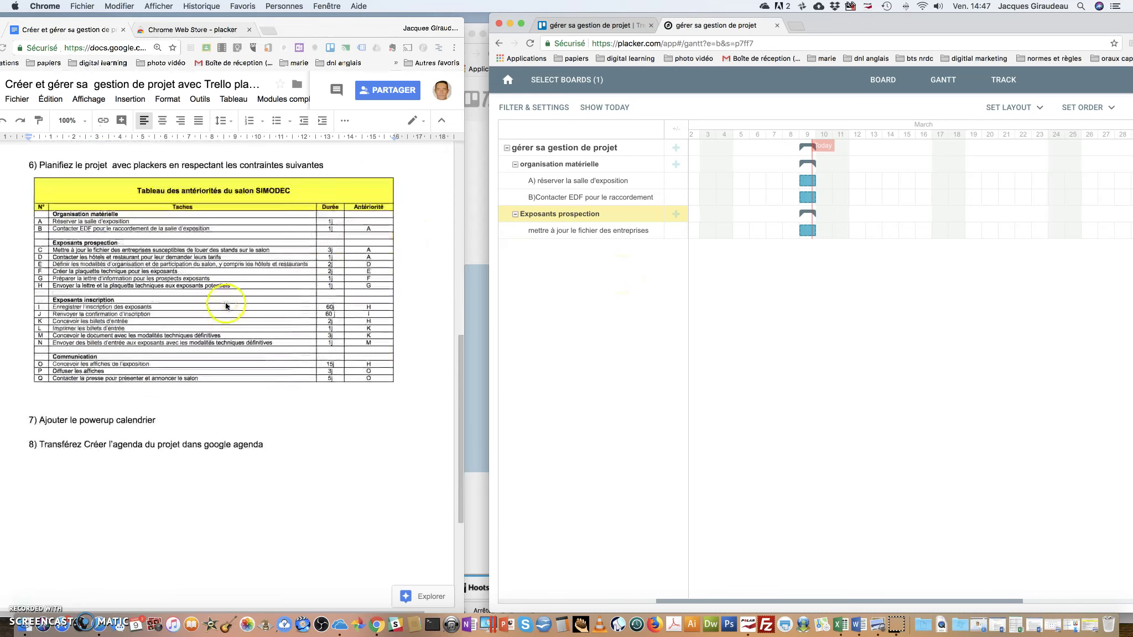
scroll(227, 298, up, 4)
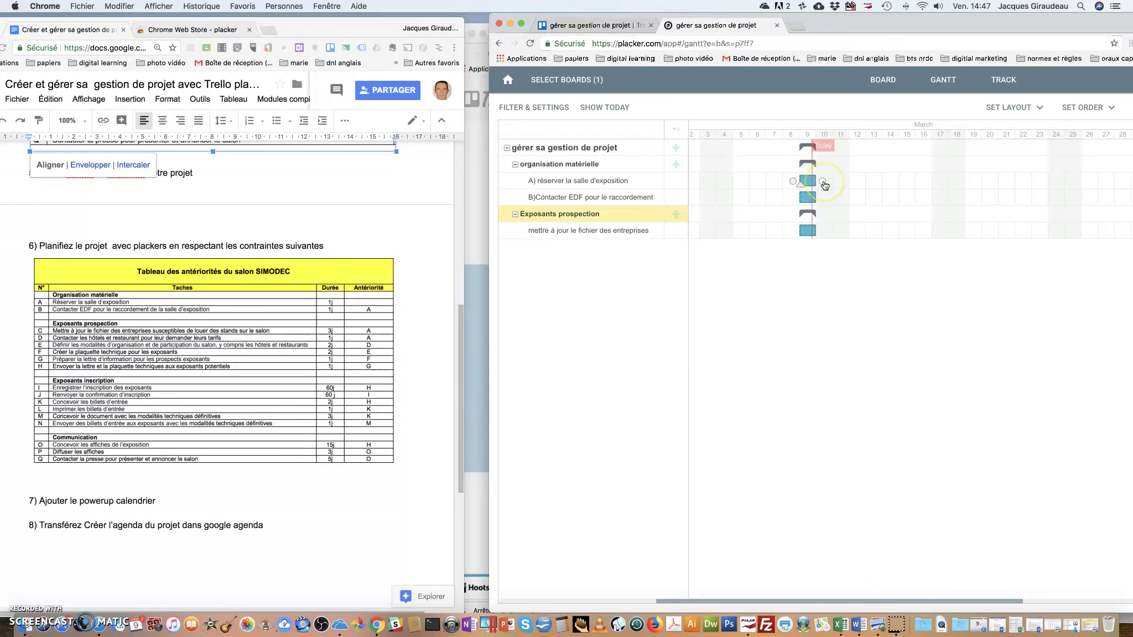
Link task A to task B as a dependency in the Gantt chart
drag(823, 184, 798, 198)
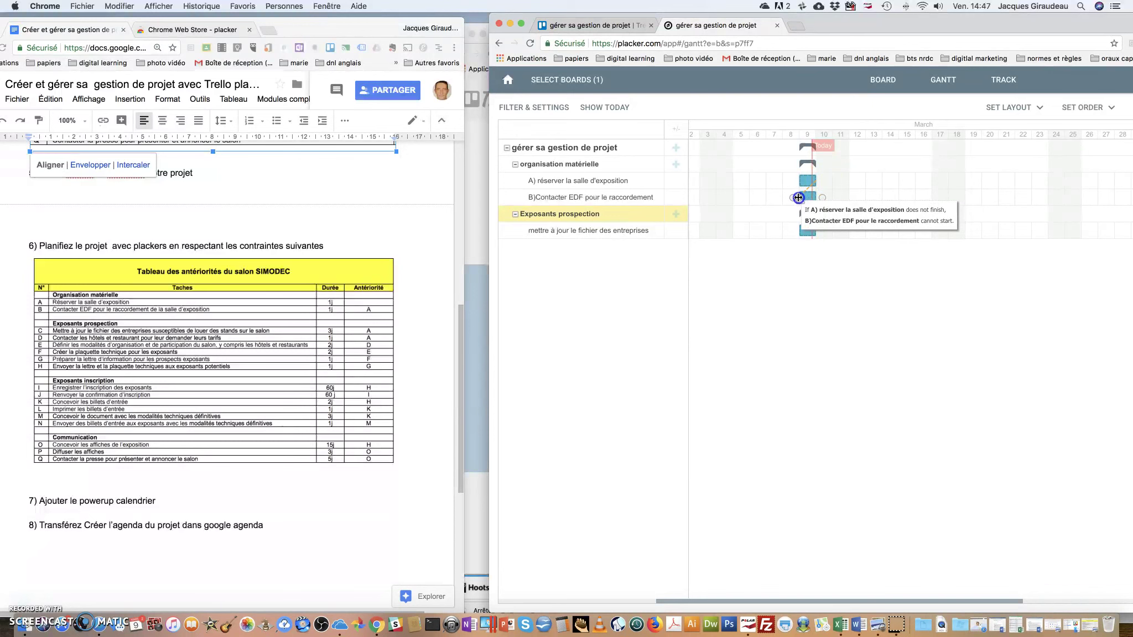
drag(798, 197, 798, 197)
click(828, 186)
click(785, 204)
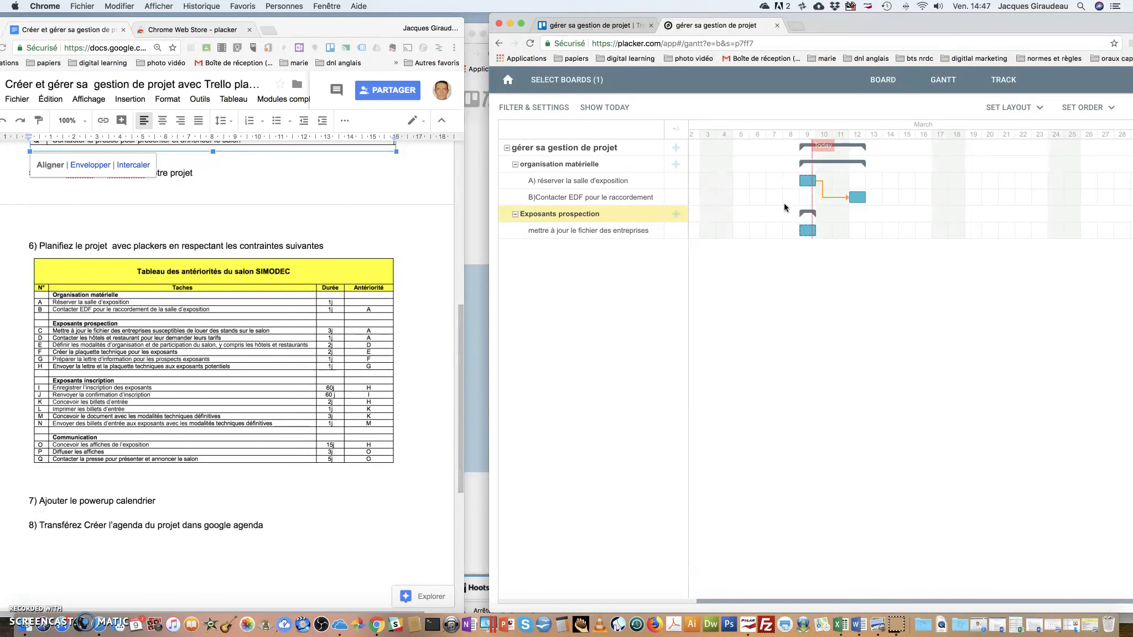
click(862, 193)
click(811, 233)
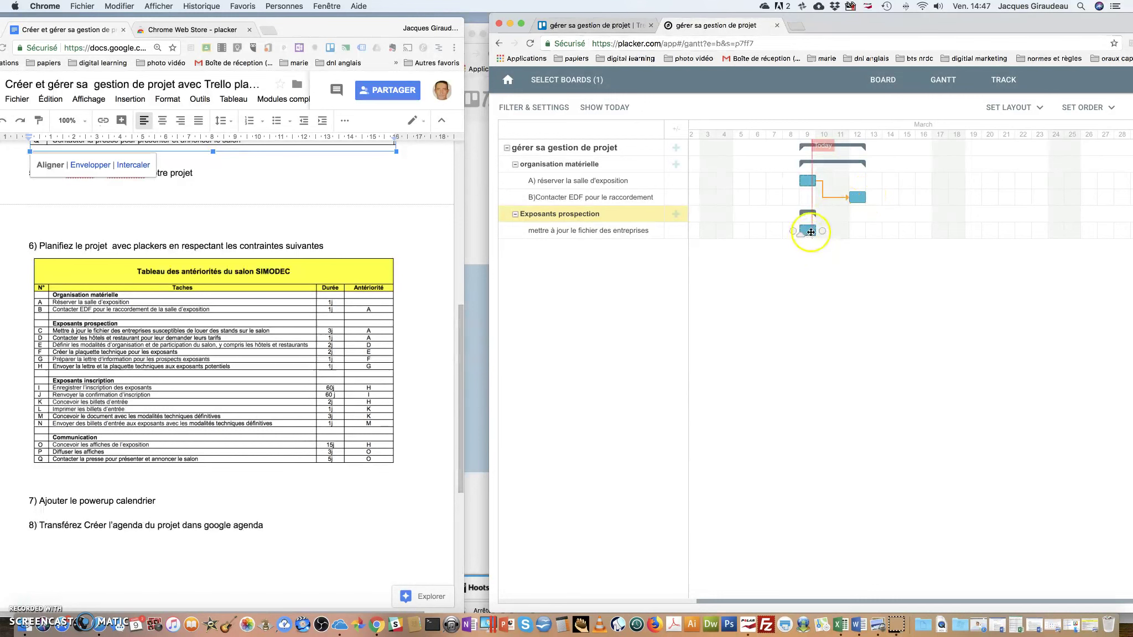
click(822, 183)
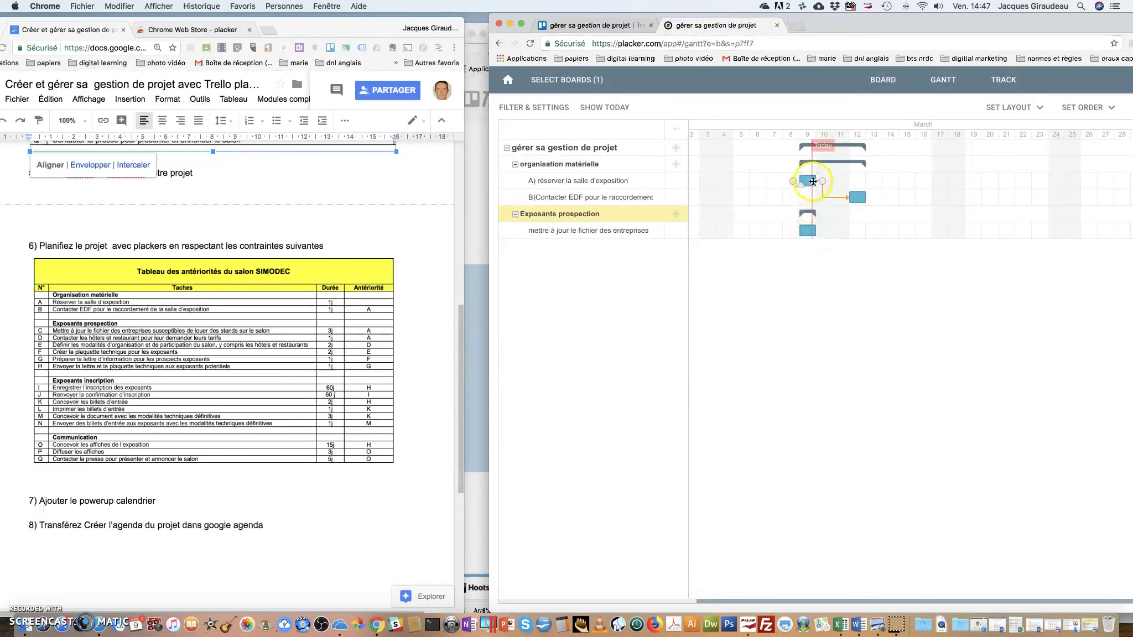
Make the fichier des entreprises task follow task A and extend it to 14 March
drag(822, 183, 862, 231)
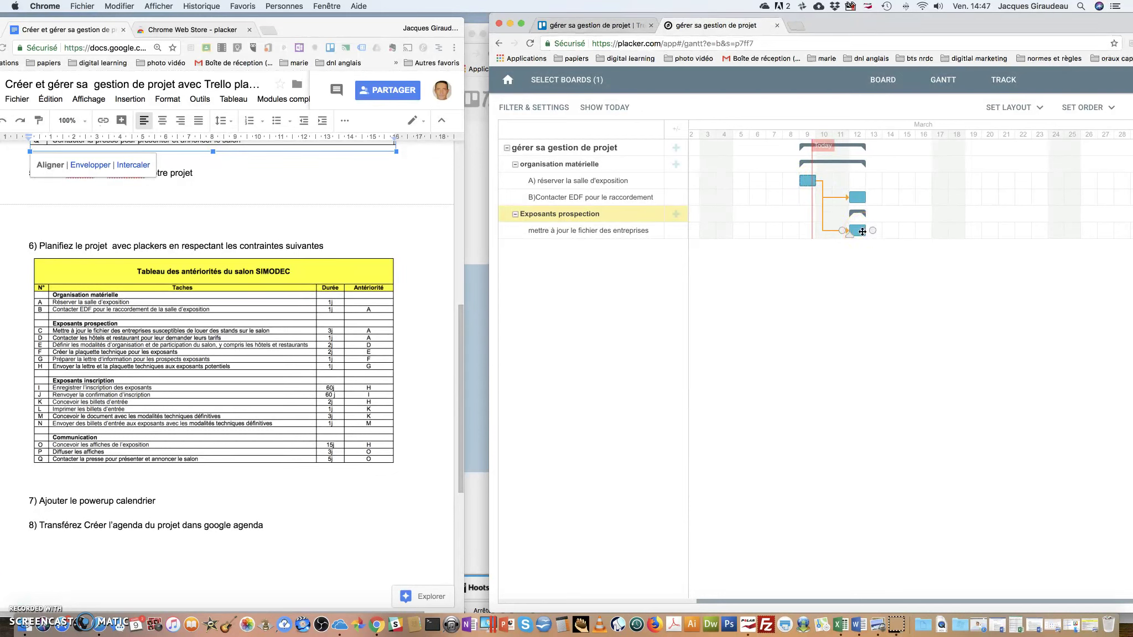
drag(866, 231, 896, 232)
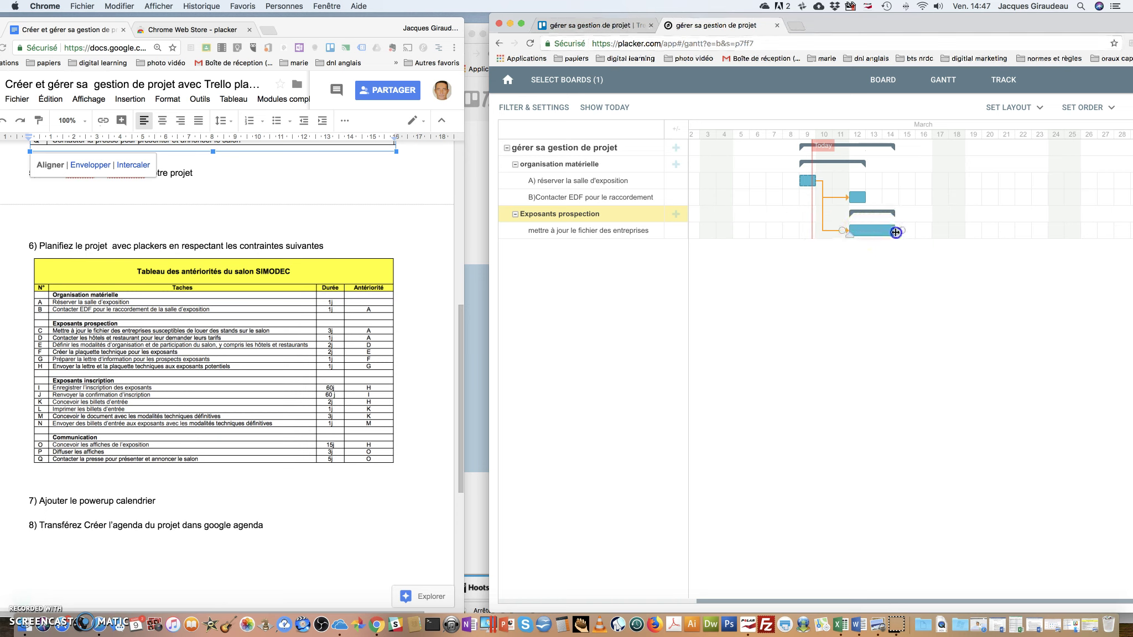
click(875, 230)
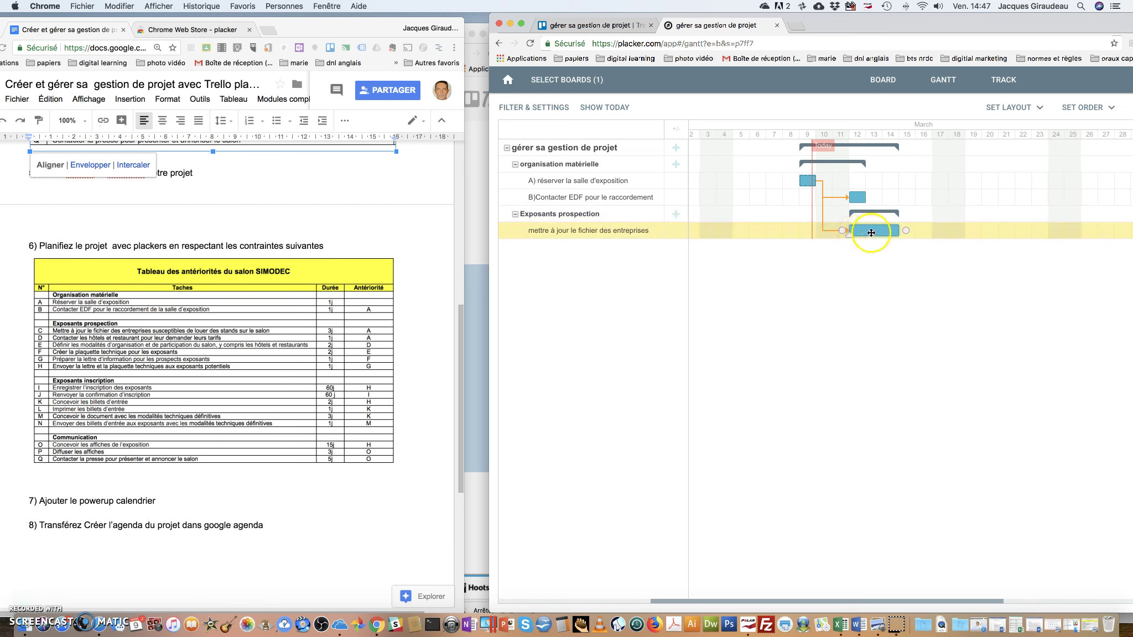
click(840, 294)
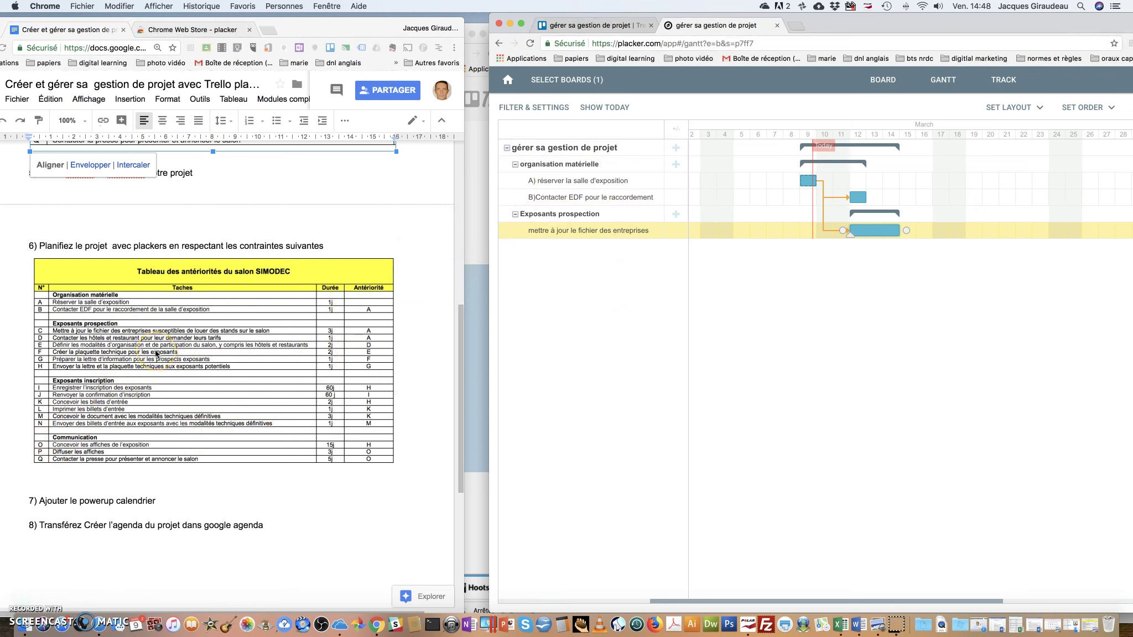
scroll(173, 447, down, 1)
scroll(173, 448, down, 1)
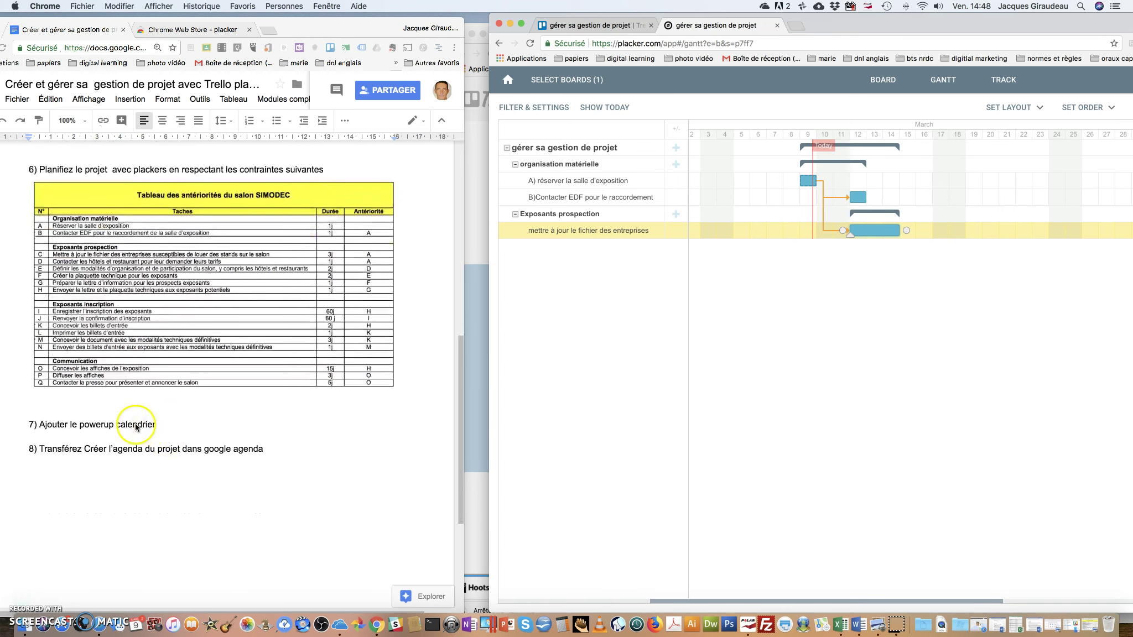
click(148, 432)
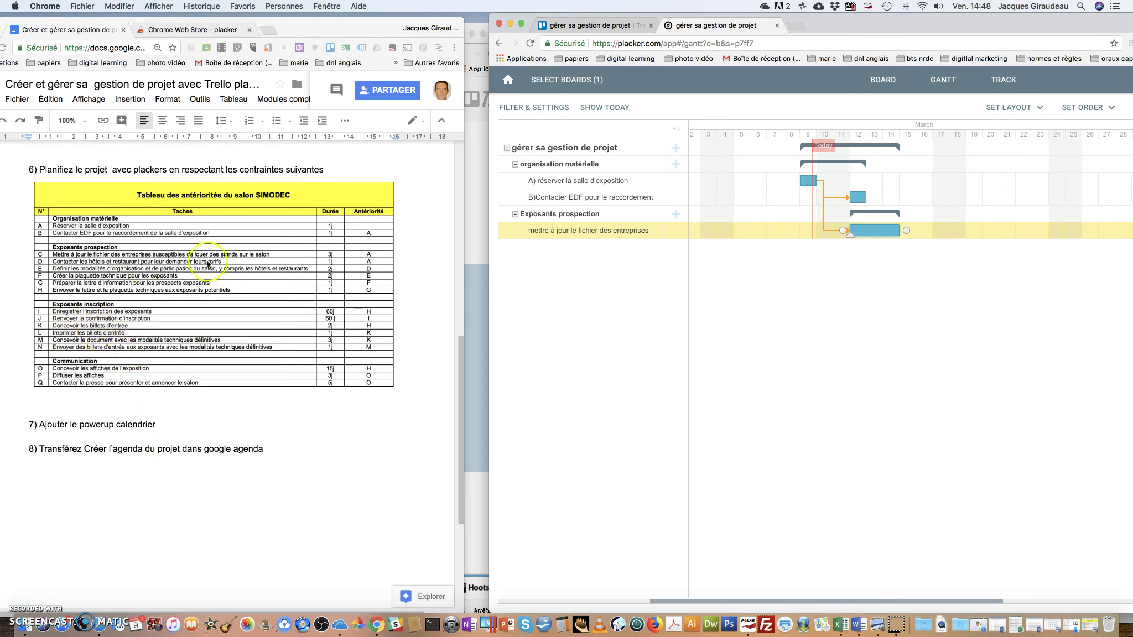
click(580, 26)
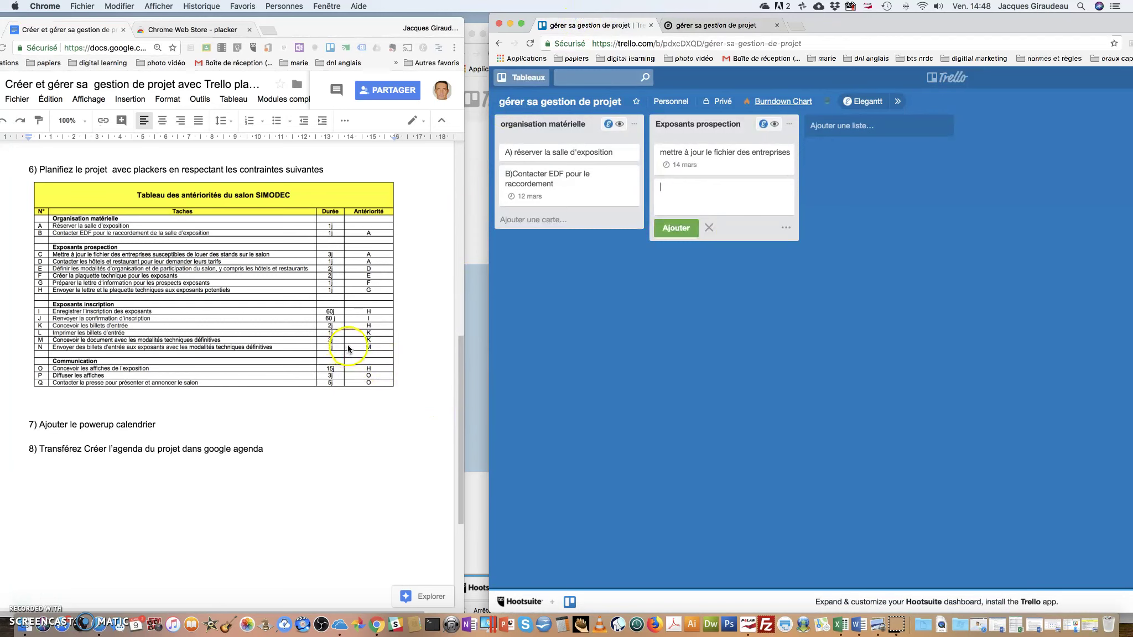
Reveal the board's side menu and open its Power-Ups catalogue
drag(858, 27, 432, 51)
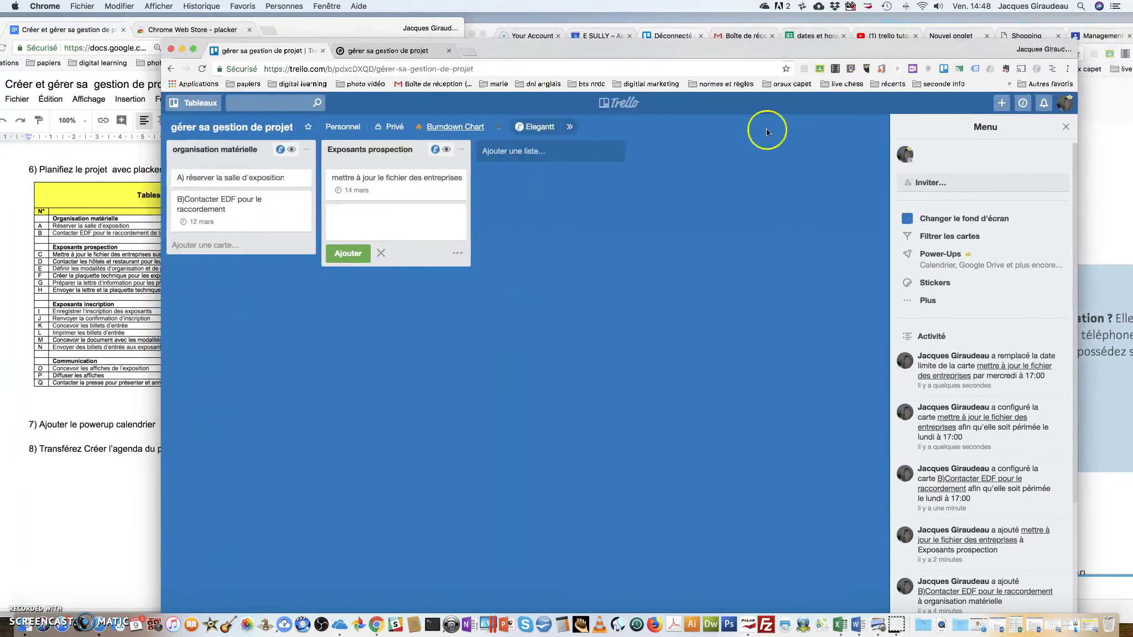
click(941, 258)
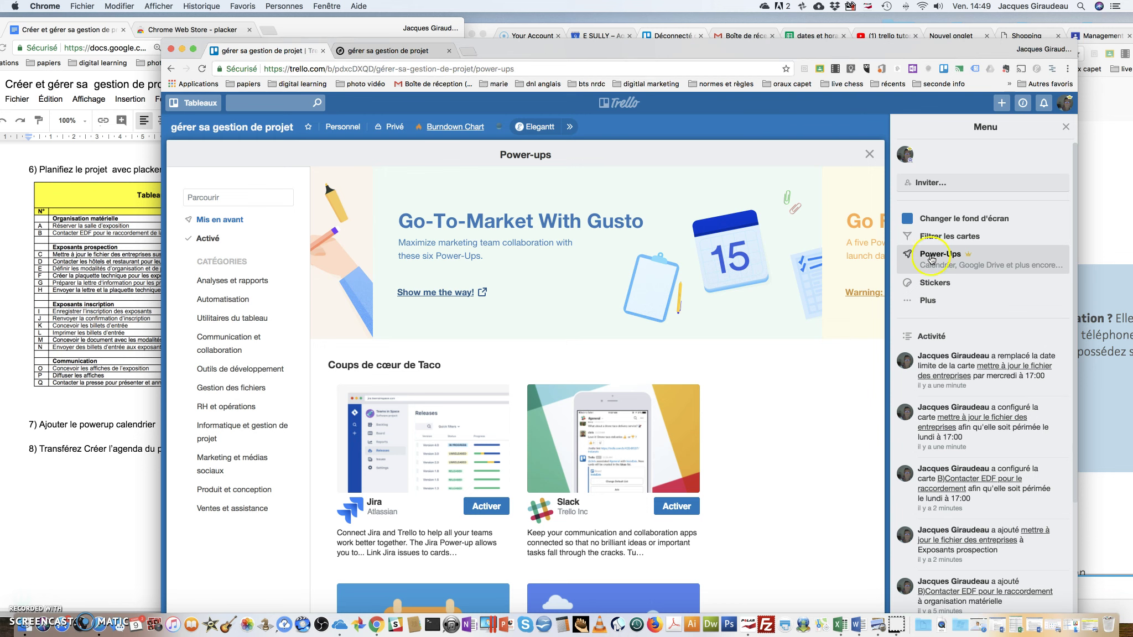
Search the Power-Ups catalogue for 'calend' to find the Calendar power-up
click(928, 261)
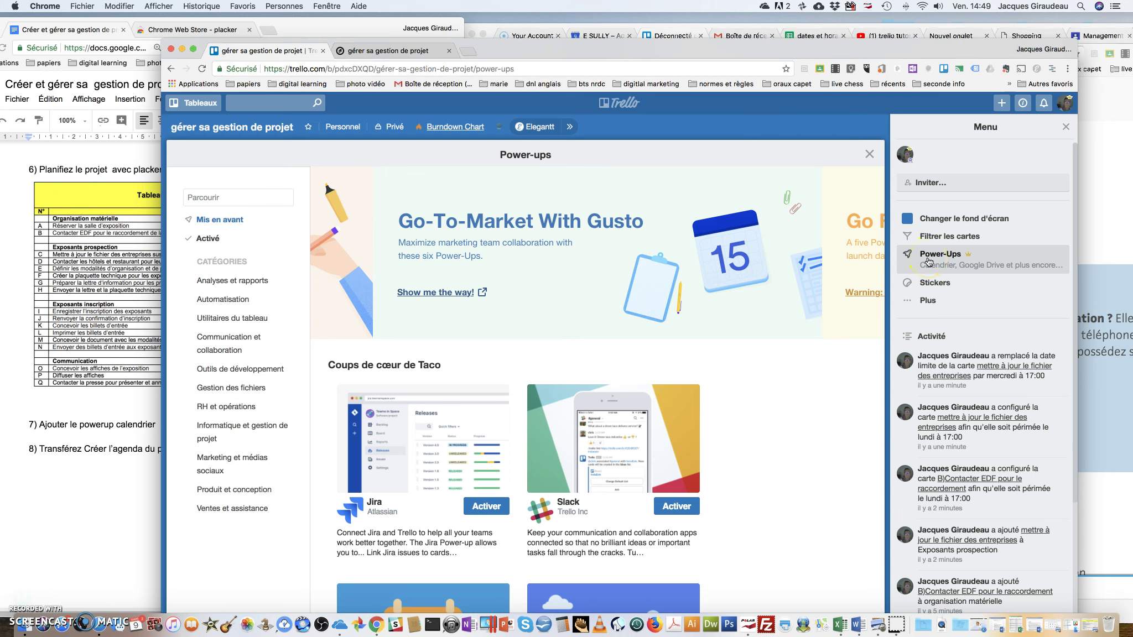
click(233, 197)
text(cale)
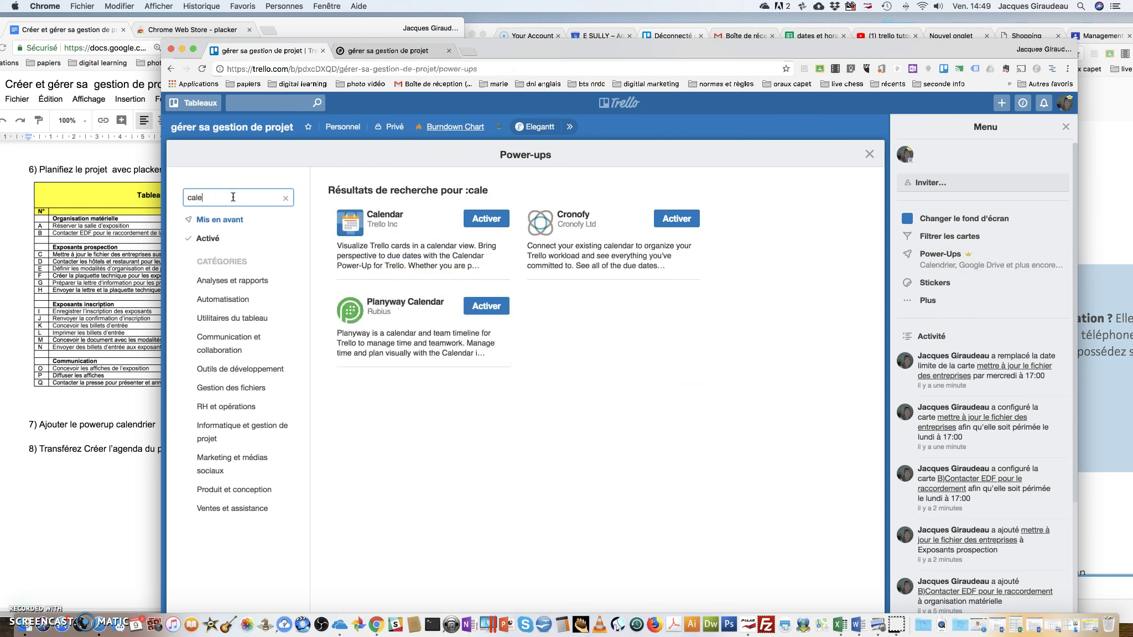
text(ndrie)
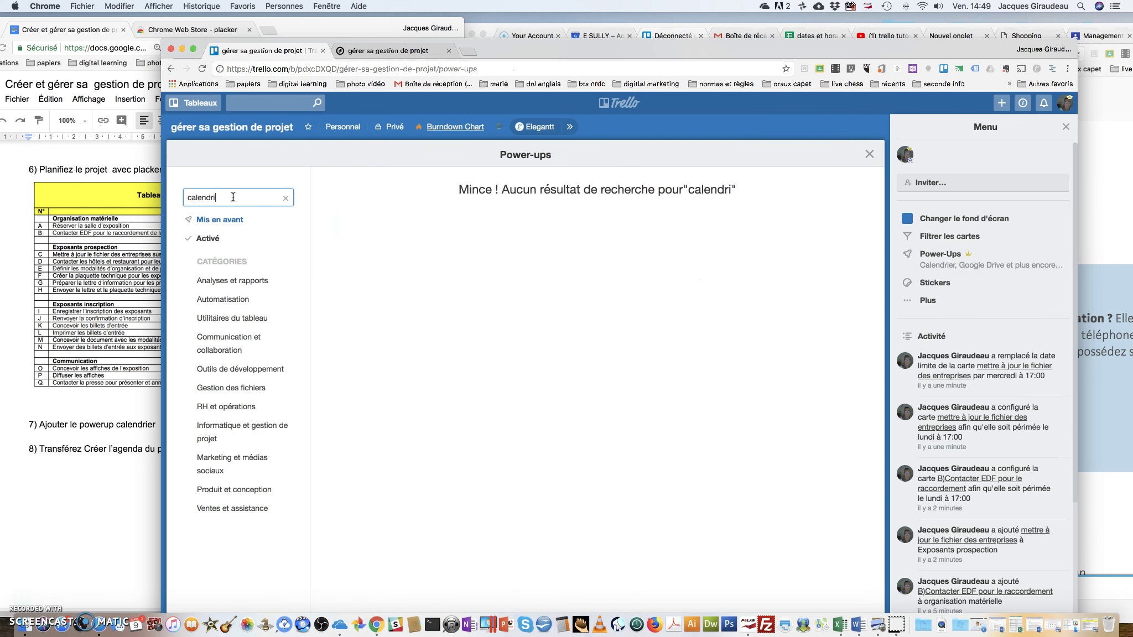
key(BackSpace)
text(ier)
click(220, 202)
key(BackSpace)
key(BackSpace)
key(BackSpace)
key(BackSpace)
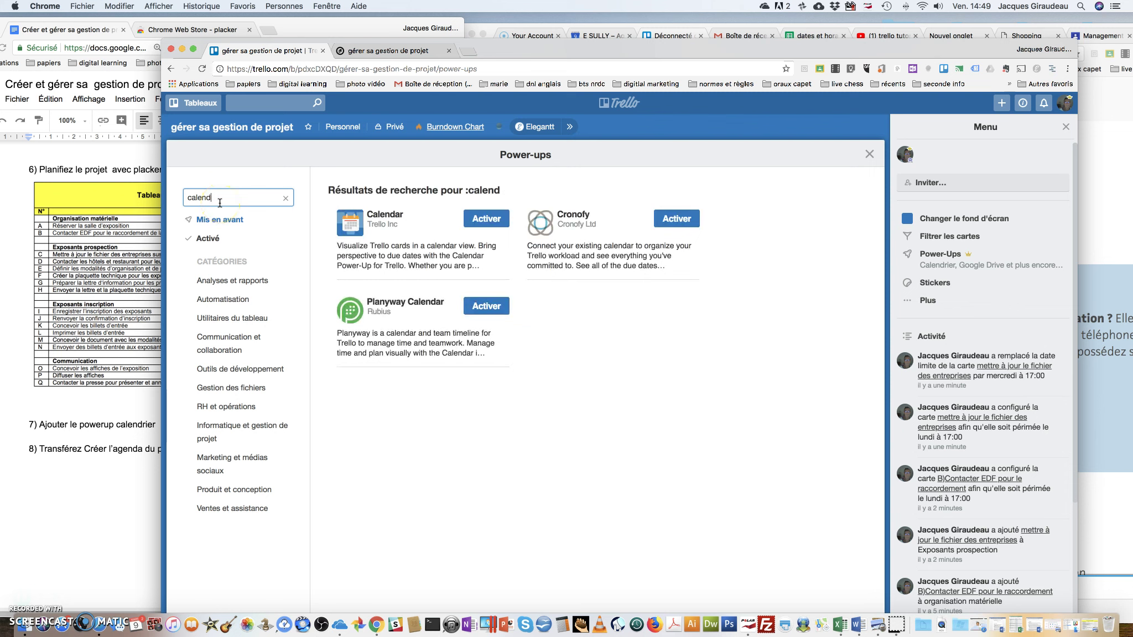
Activate the Calendar power-up for the board and switch to its Calendrier view
click(488, 228)
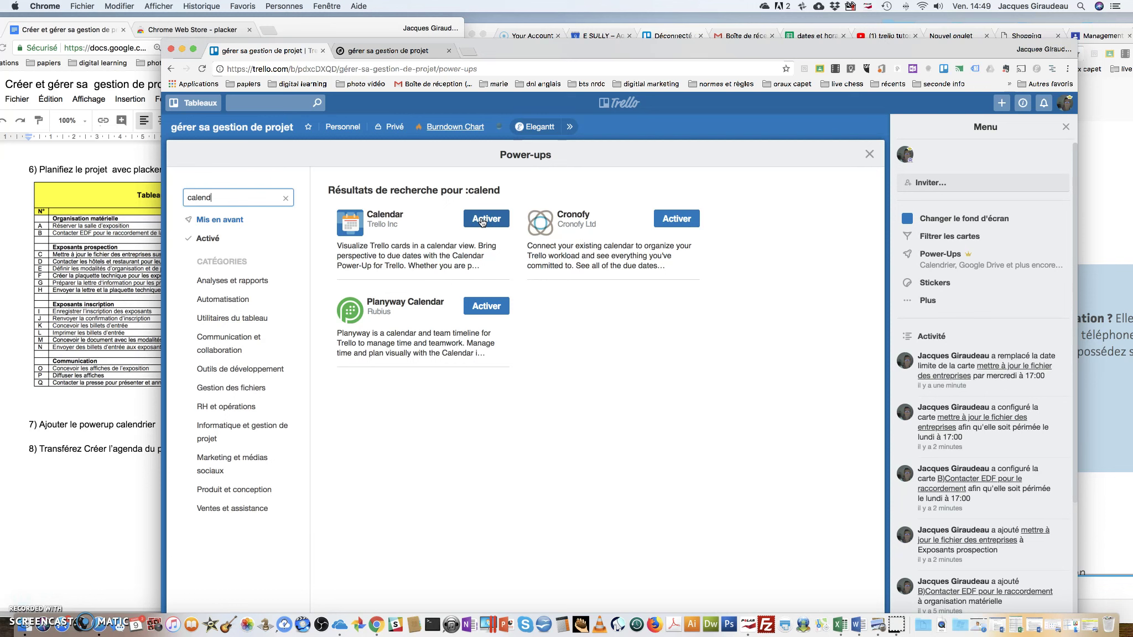
click(482, 220)
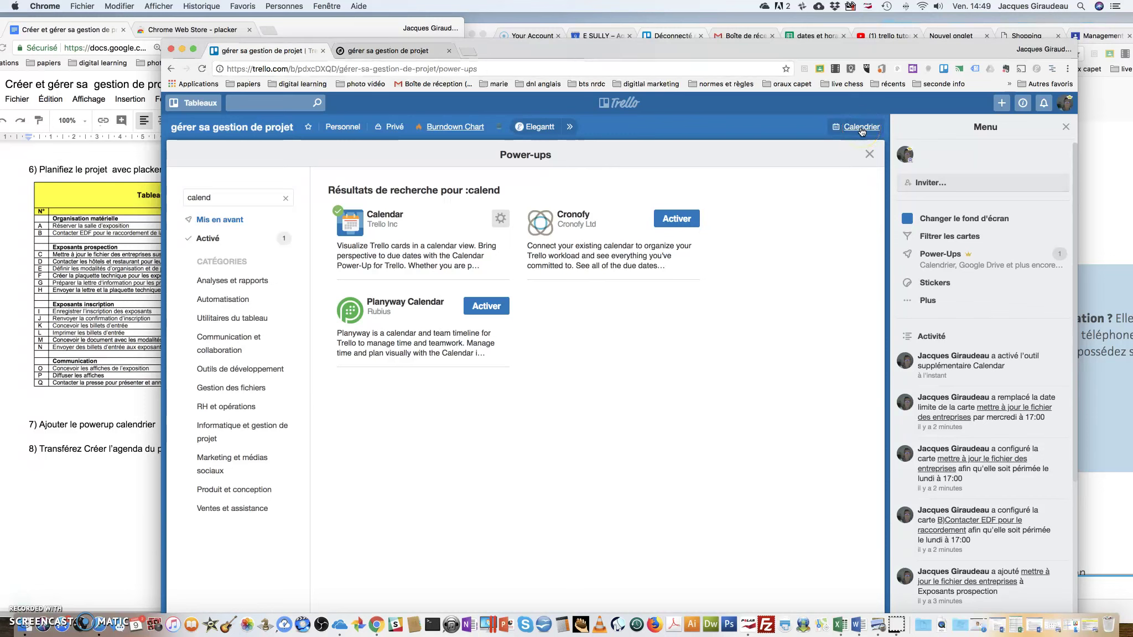
click(266, 132)
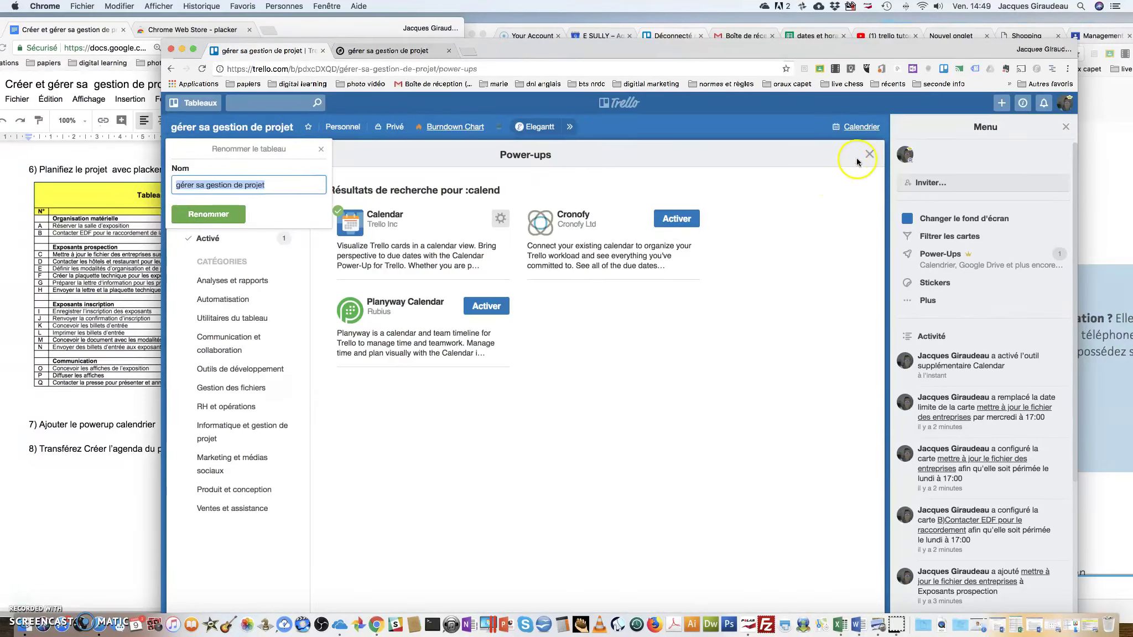
click(873, 154)
click(860, 128)
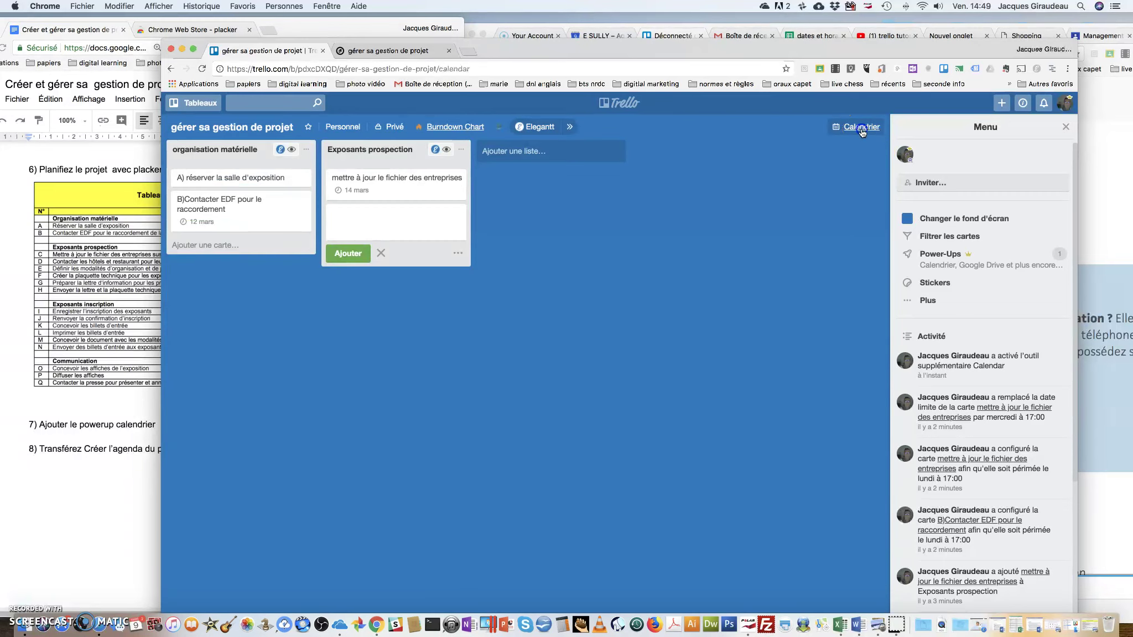